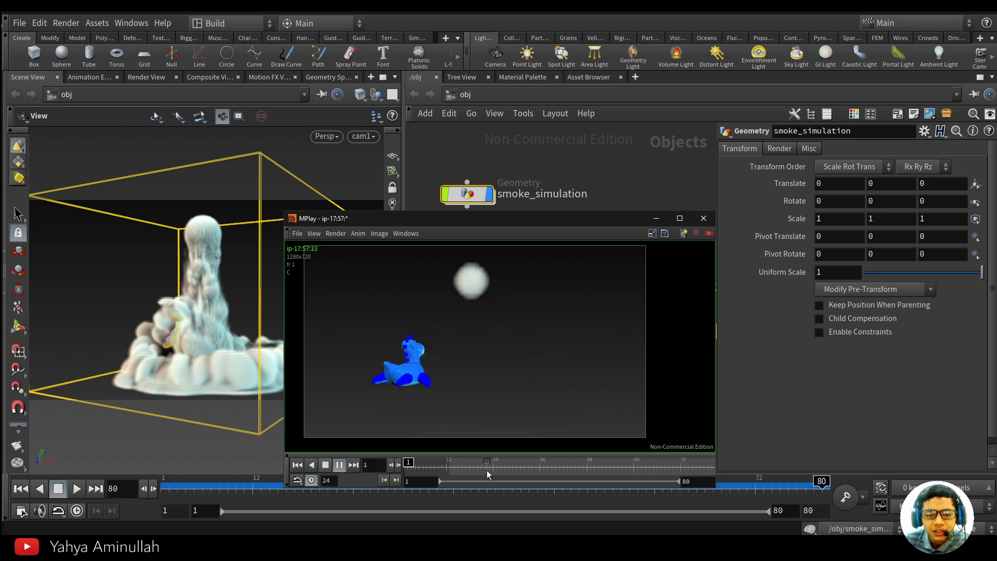
Step: Review the finished smoke simulation in the flipbook preview and in the scene view, scrubbing the scene to frame 68
{"action": "left_click_drag", "start_coordinate": [488, 470], "coordinate": [658, 443]}
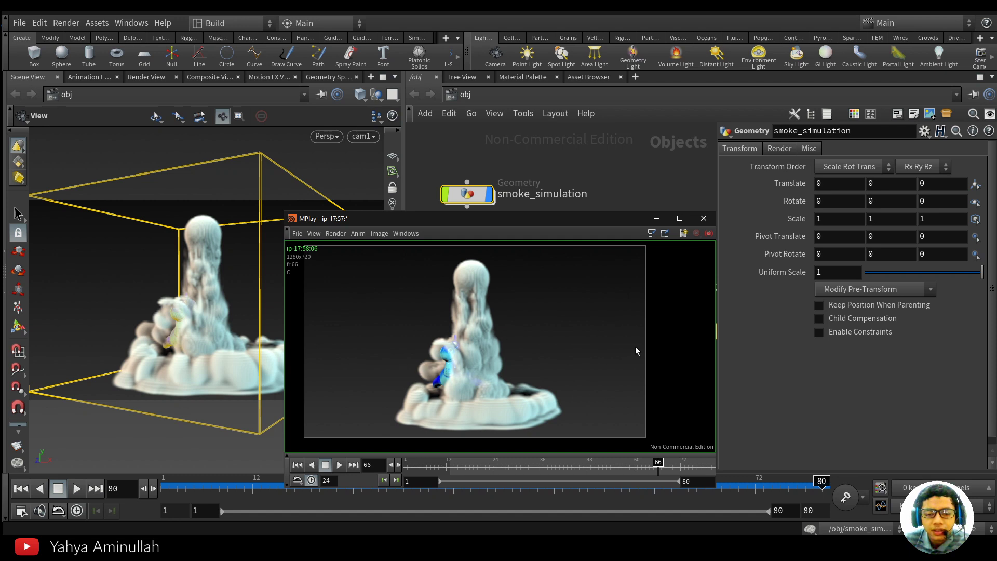
{"action": "left_click", "coordinate": [657, 219]}
{"action": "middle_click_drag", "start_coordinate": [576, 346], "coordinate": [538, 351]}
{"action": "left_click_drag", "start_coordinate": [311, 488], "coordinate": [716, 501]}
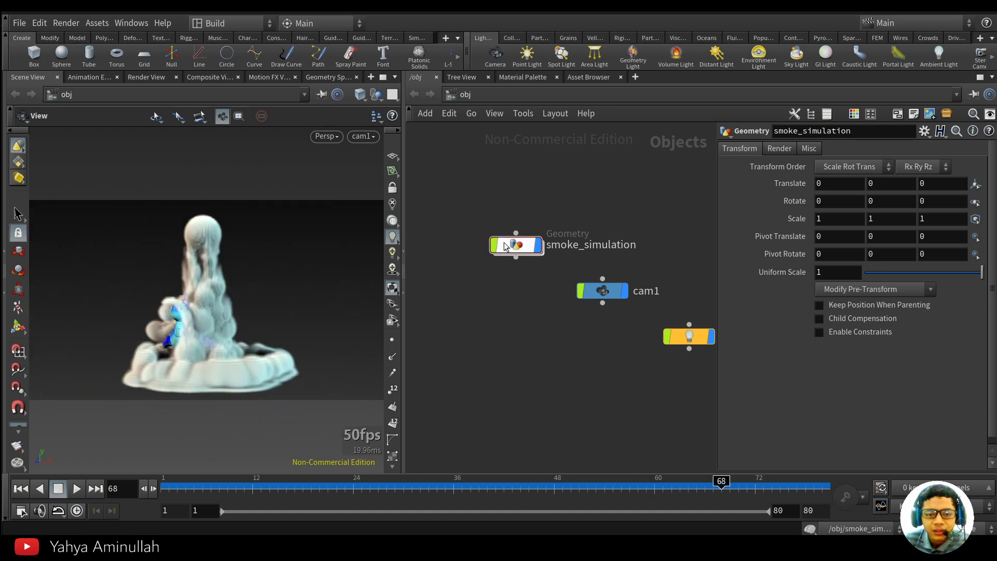
Step: Hide the existing smoke_simulation object and place a new Geometry object below it in the object network
{"action": "scroll", "coordinate": [503, 254], "scroll_direction": "up", "scroll_amount": 5}
{"action": "middle_click_drag", "start_coordinate": [559, 316], "coordinate": [558, 274]}
{"action": "key", "text": "Tab"}
{"action": "type", "text": "geo"}
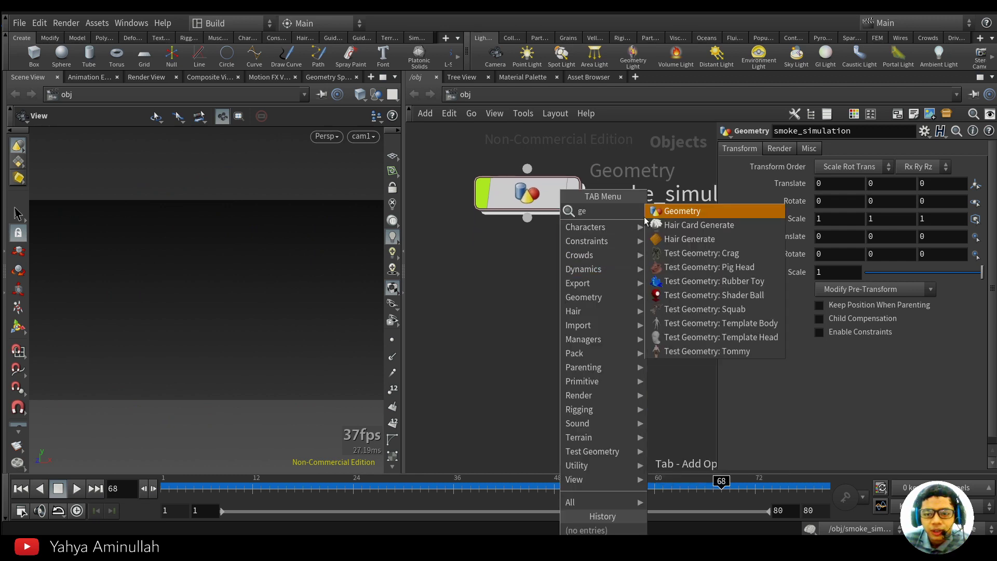
{"action": "key", "text": "Return"}
{"action": "left_click", "coordinate": [527, 333]}
Step: Rename the new Geometry object as smoke_simulation_tutorial
{"action": "double_click", "coordinate": [624, 335]}
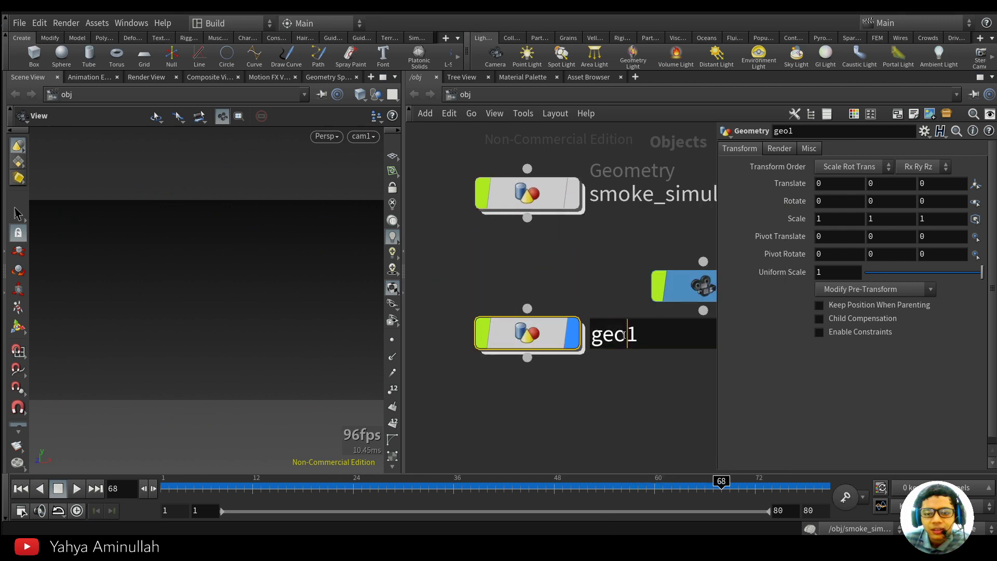
{"action": "type", "text": "smoke_sim"}
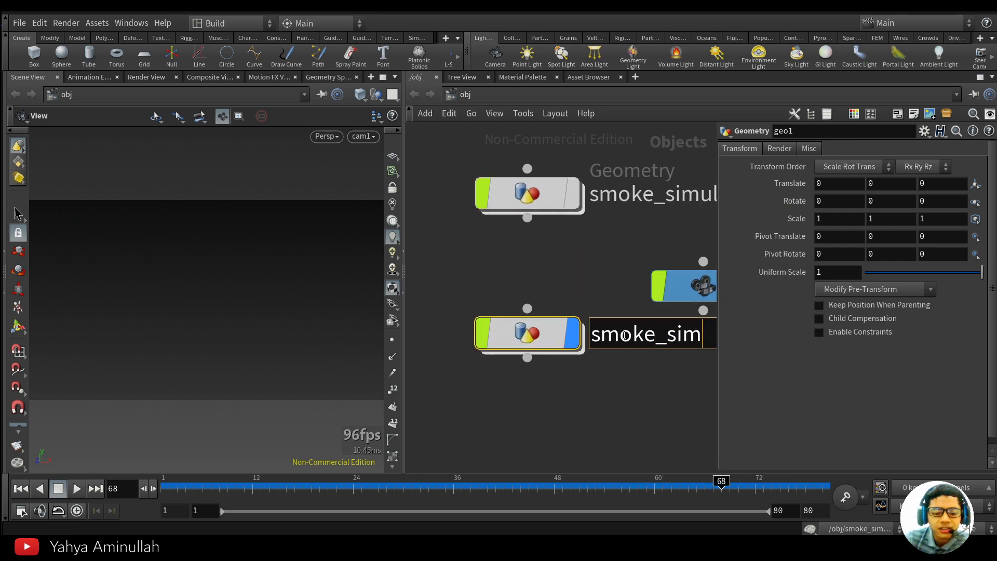
{"action": "type", "text": "ulation_tutorial"}
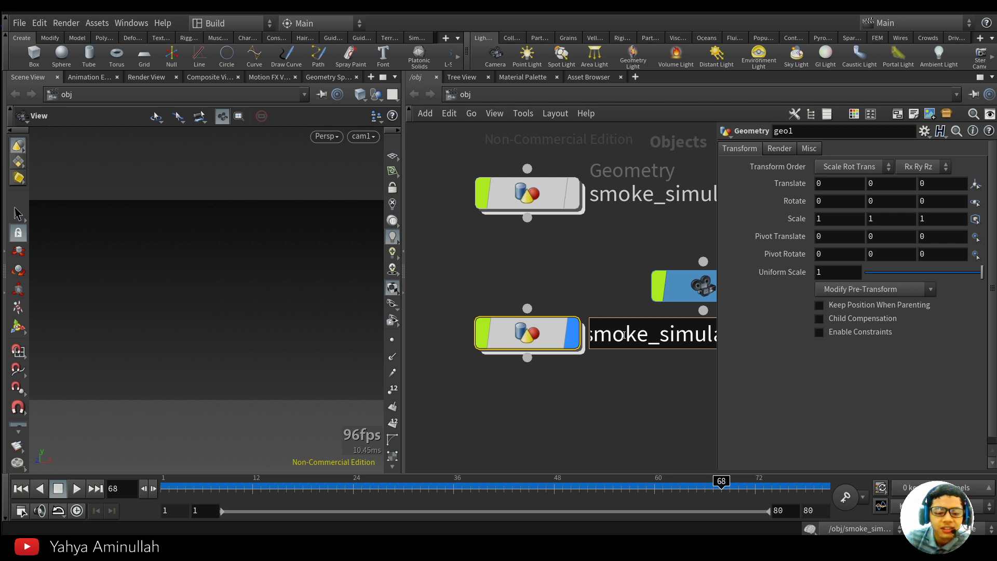
{"action": "key", "text": "Return"}
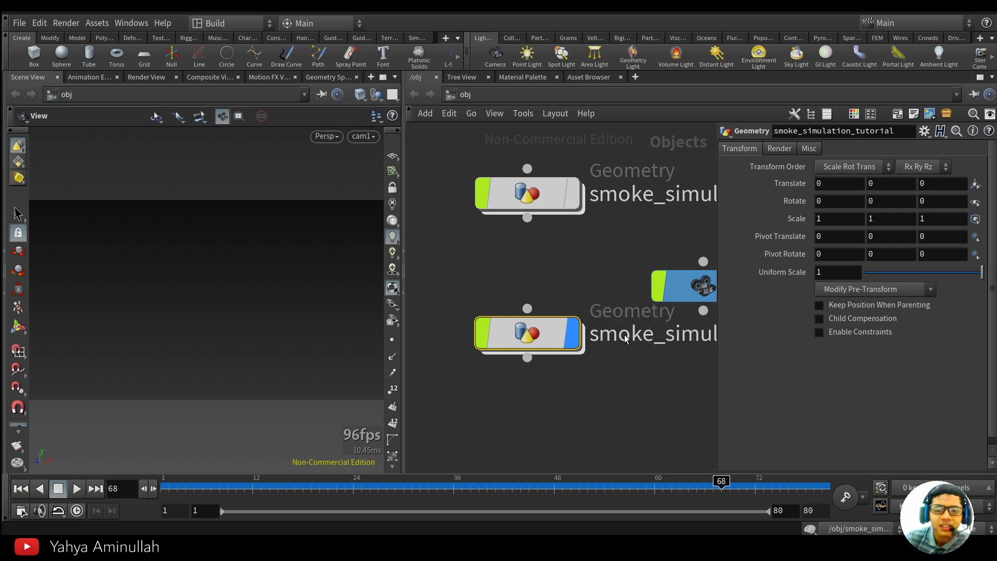
Step: Open the smoke_simulation_tutorial network and add a Sphere node inside it
{"action": "scroll", "coordinate": [626, 354], "scroll_direction": "down", "scroll_amount": 3}
{"action": "middle_click_drag", "start_coordinate": [565, 371], "coordinate": [476, 340]}
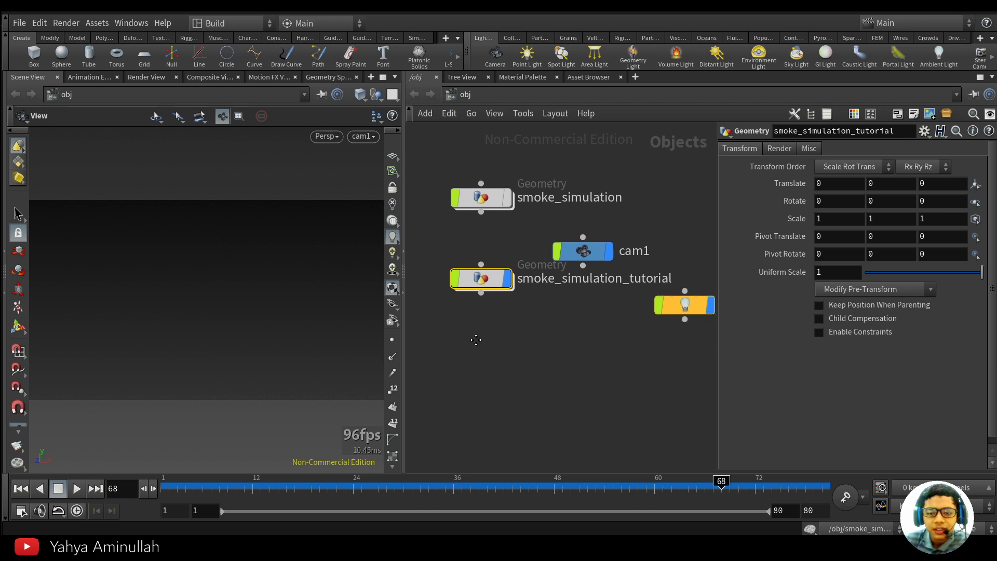
{"action": "scroll", "coordinate": [494, 302], "scroll_direction": "up", "scroll_amount": 2}
{"action": "double_click", "coordinate": [497, 264]}
{"action": "key", "text": "Tab"}
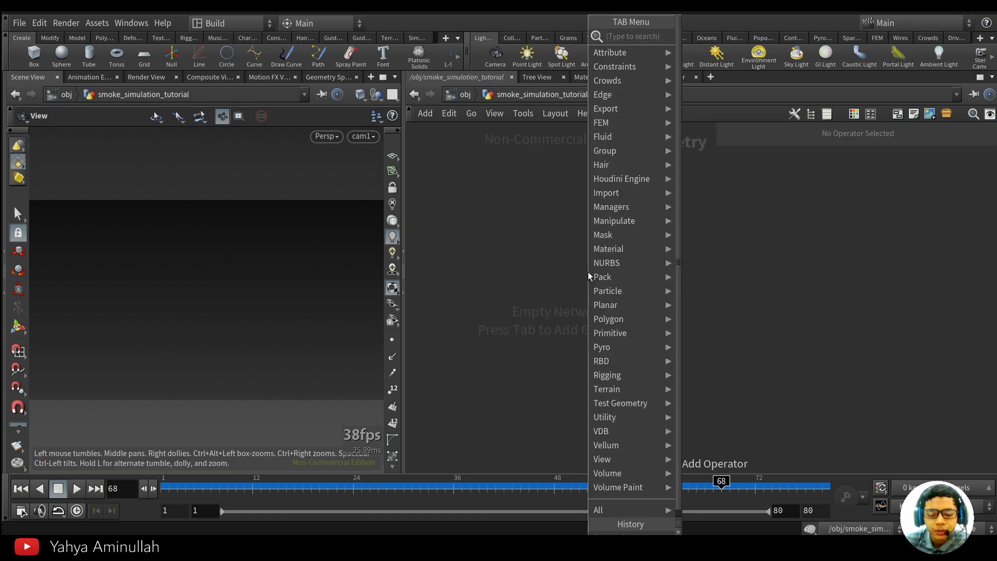
{"action": "type", "text": "sphere"}
{"action": "key", "text": "Return"}
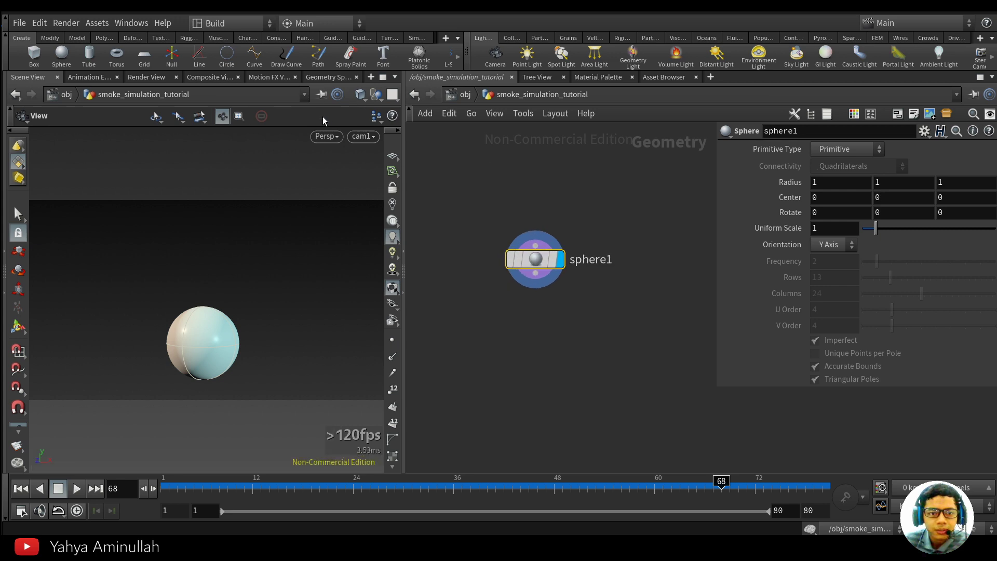
{"action": "left_click", "coordinate": [358, 137]}
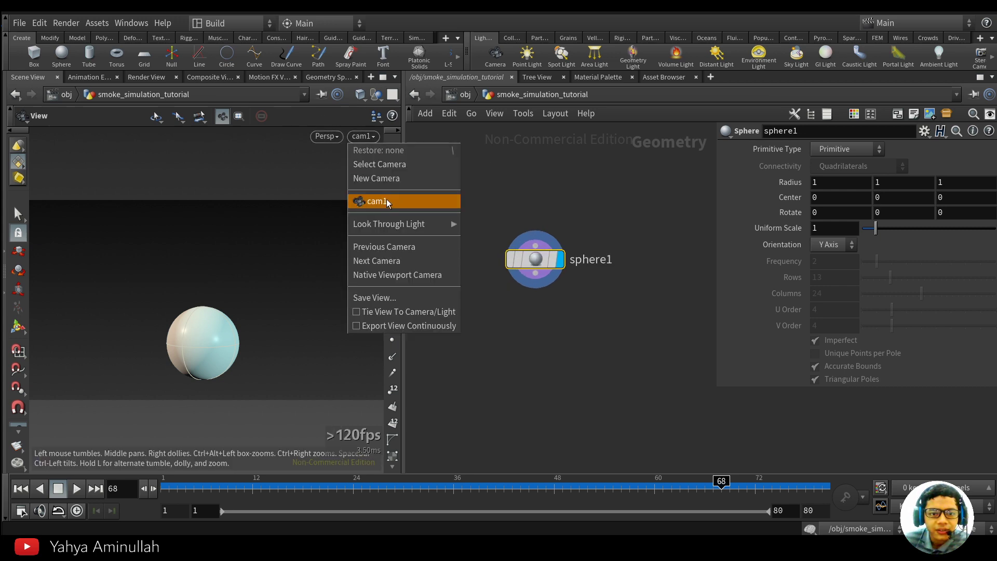
{"action": "left_click", "coordinate": [525, 176]}
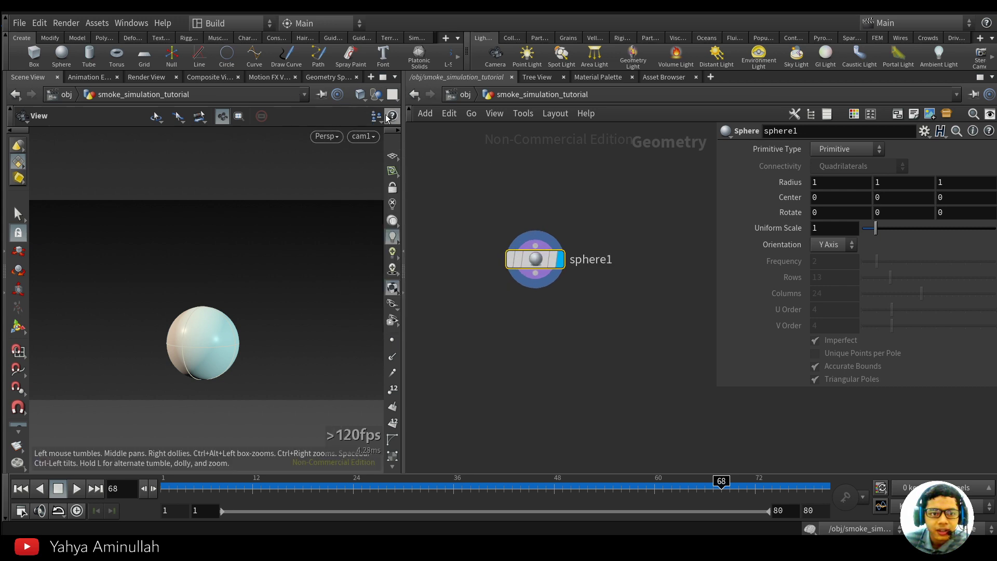
{"action": "left_click", "coordinate": [362, 136]}
{"action": "mouse_move", "coordinate": [441, 224]}
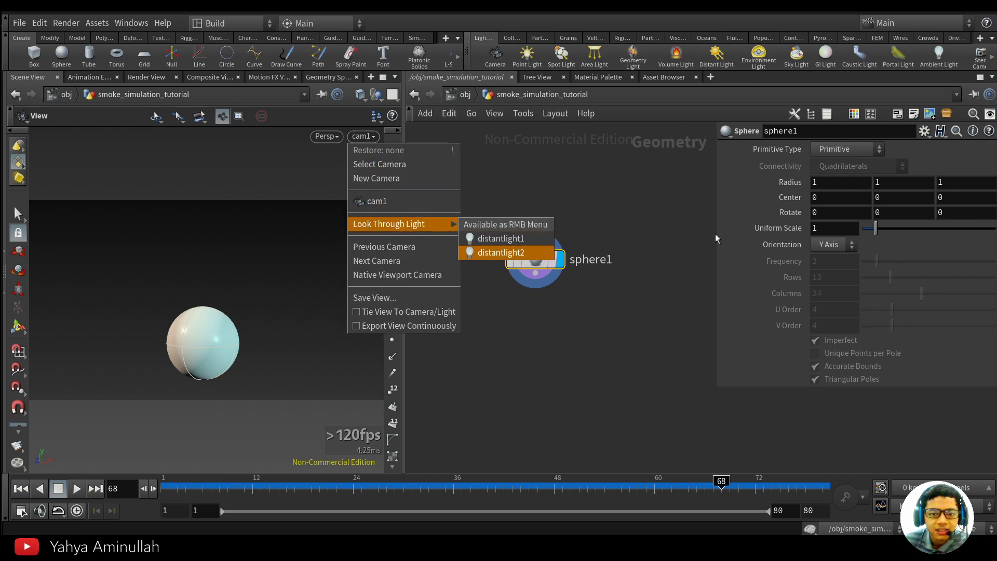
{"action": "left_click", "coordinate": [493, 373]}
Step: Shrink the sphere by setting its uniform scale to 0.39
{"action": "left_click_drag", "start_coordinate": [533, 260], "coordinate": [552, 255]}
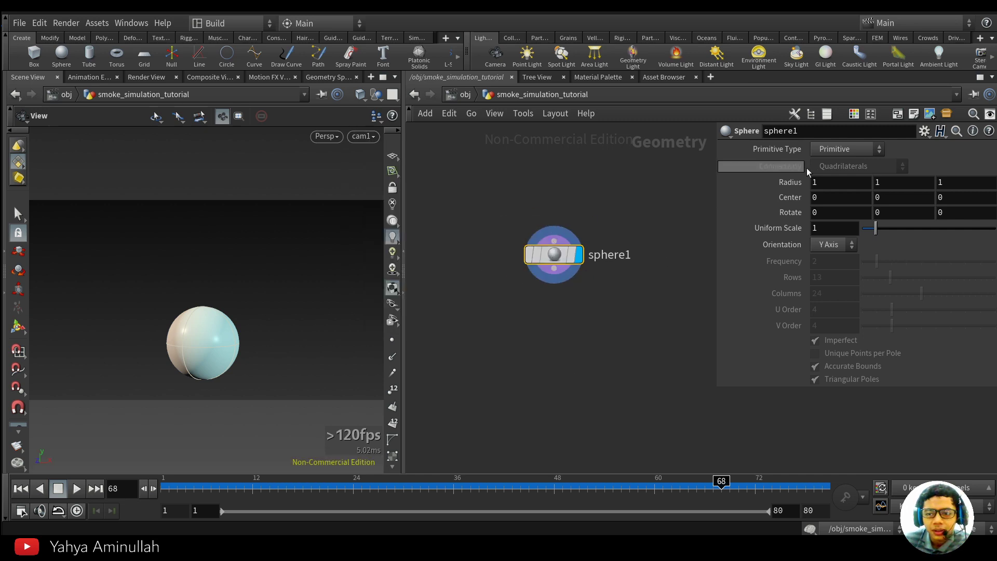
{"action": "left_click_drag", "start_coordinate": [875, 228], "coordinate": [869, 237]}
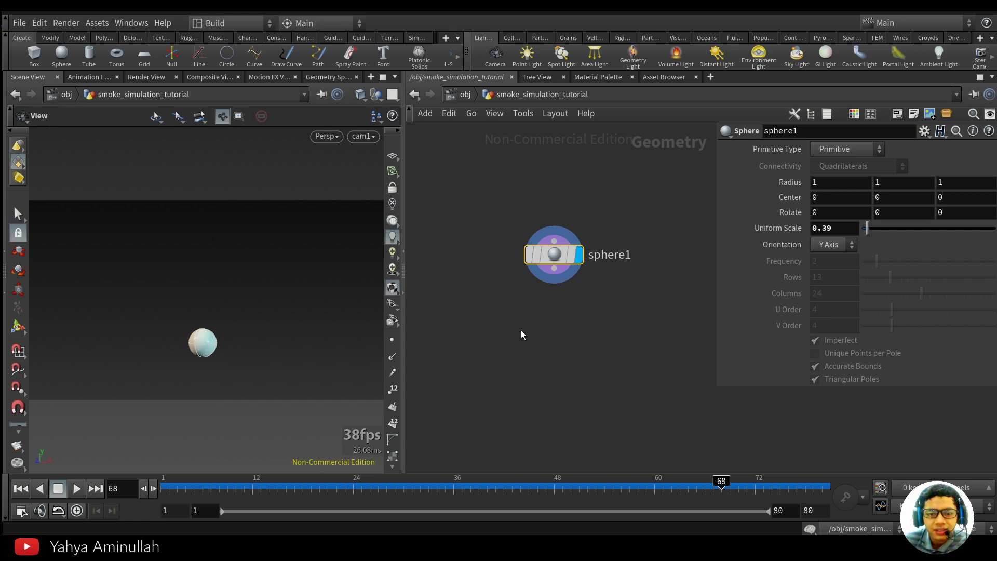
Step: Add a Transform node connected below the sphere node and make it the displayed node
{"action": "middle_click_drag", "start_coordinate": [555, 329], "coordinate": [559, 273]}
{"action": "key", "text": "Tab"}
{"action": "type", "text": "tra"}
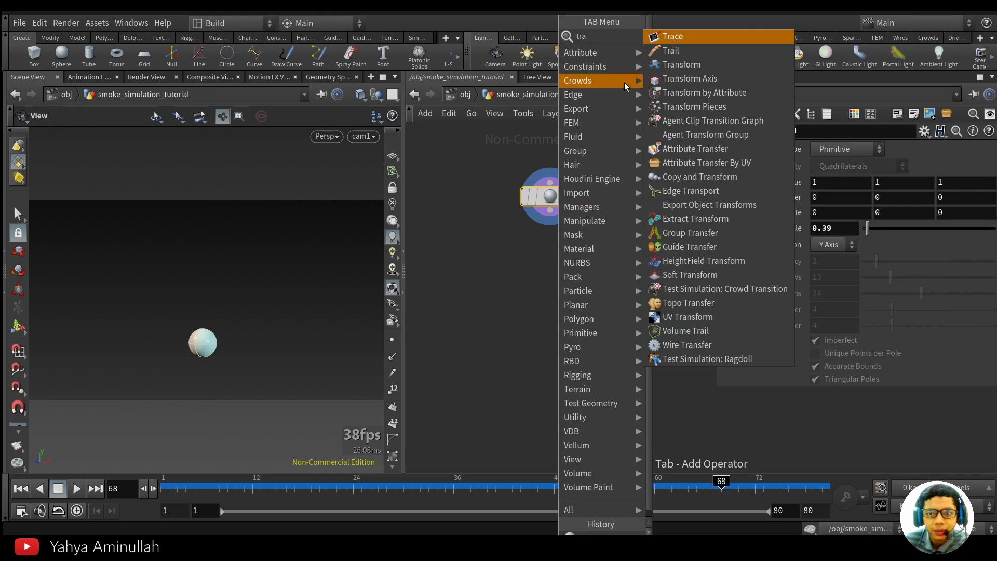
{"action": "left_click", "coordinate": [671, 65]}
{"action": "left_click", "coordinate": [538, 298]}
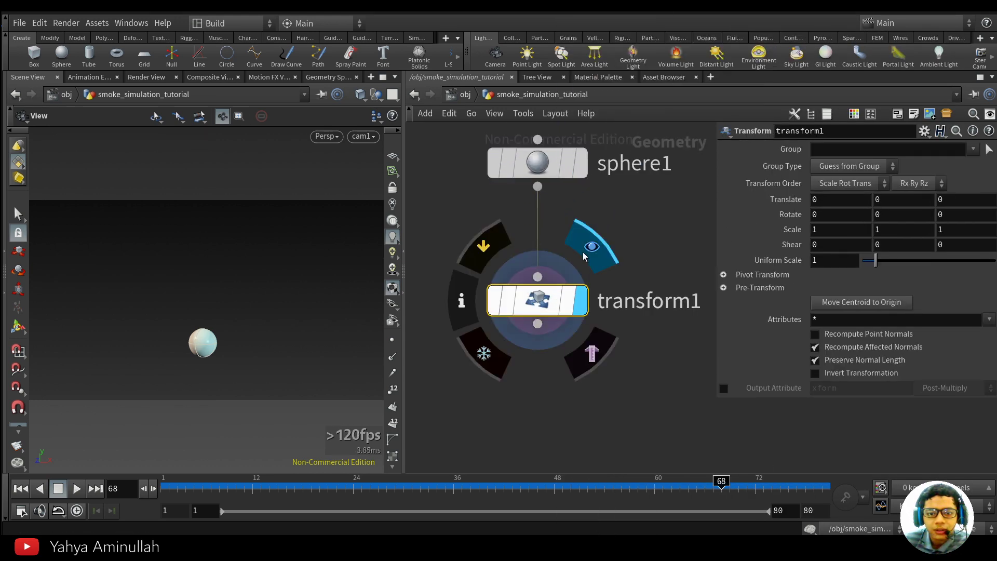
{"action": "left_click", "coordinate": [580, 239]}
{"action": "scroll", "coordinate": [628, 312], "scroll_direction": "down", "scroll_amount": 2}
{"action": "middle_click_drag", "start_coordinate": [629, 312], "coordinate": [647, 296]}
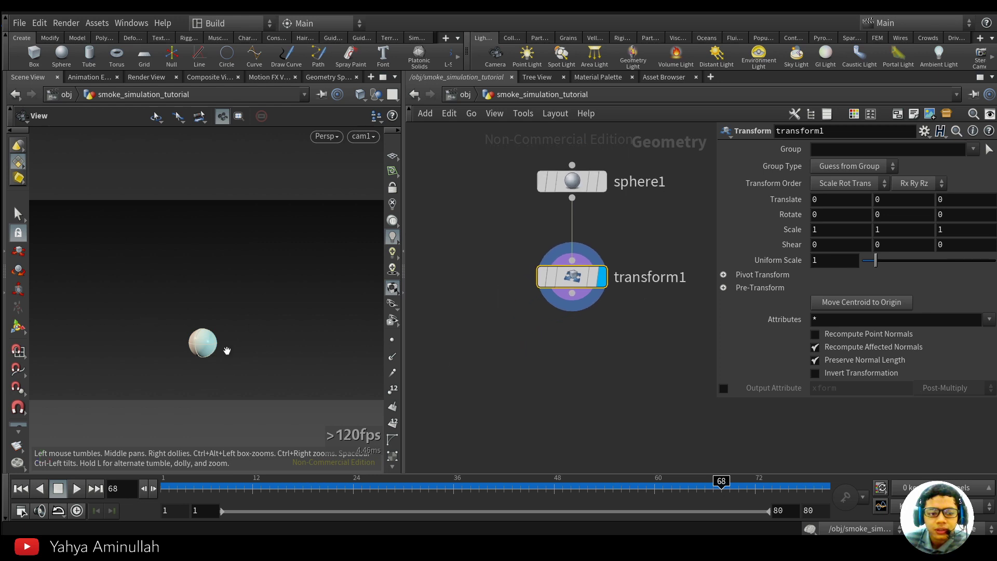
Step: Raise the sphere by setting the Transform node's Y translation to 2.9
{"action": "double_click", "coordinate": [876, 200]}
{"action": "type", "text": "1.2"}
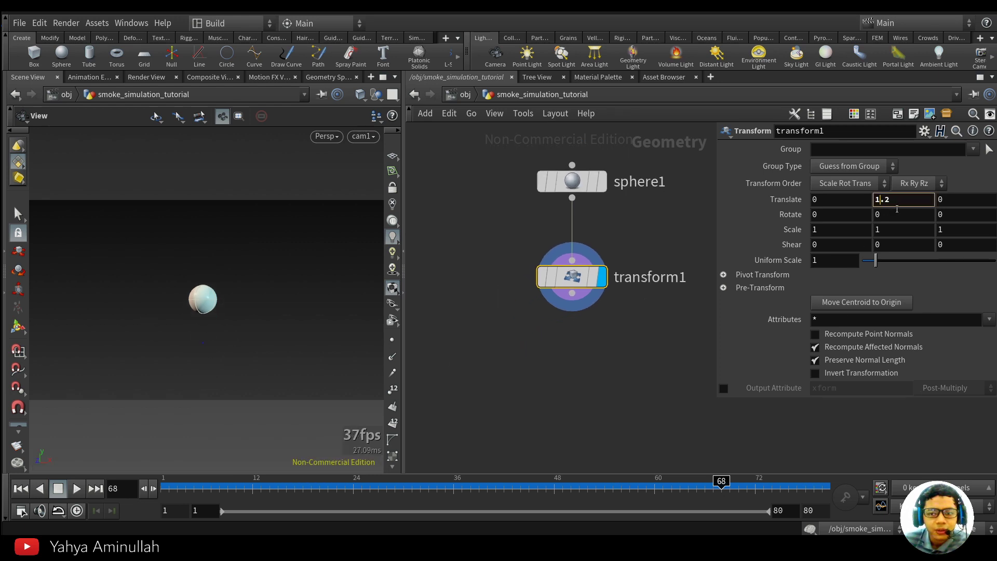
{"action": "scroll", "coordinate": [898, 204], "scroll_direction": "up", "scroll_amount": 19}
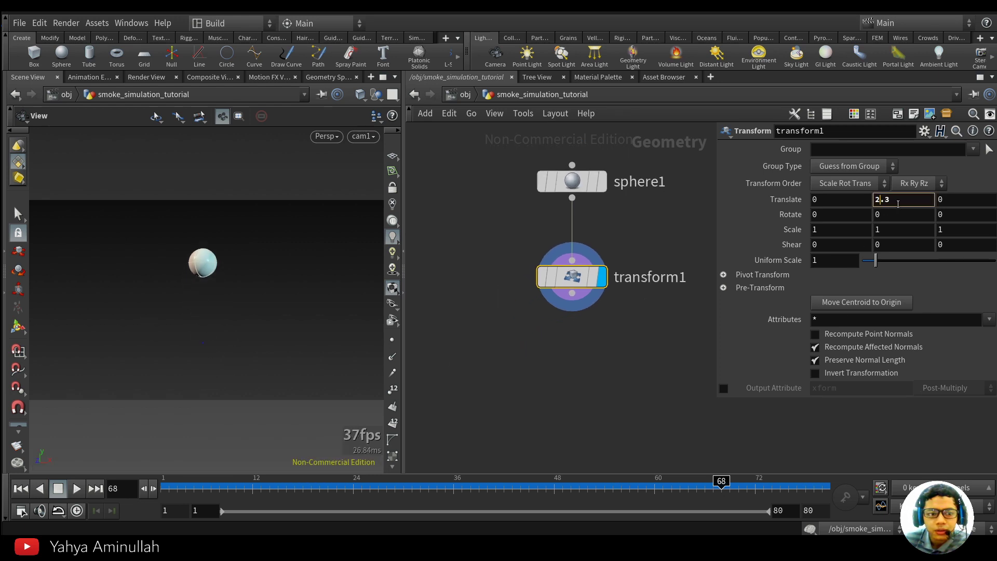
{"action": "left_click", "coordinate": [595, 361]}
{"action": "scroll", "coordinate": [613, 356], "scroll_direction": "down", "scroll_amount": 2}
{"action": "middle_click_drag", "start_coordinate": [626, 352], "coordinate": [632, 350]}
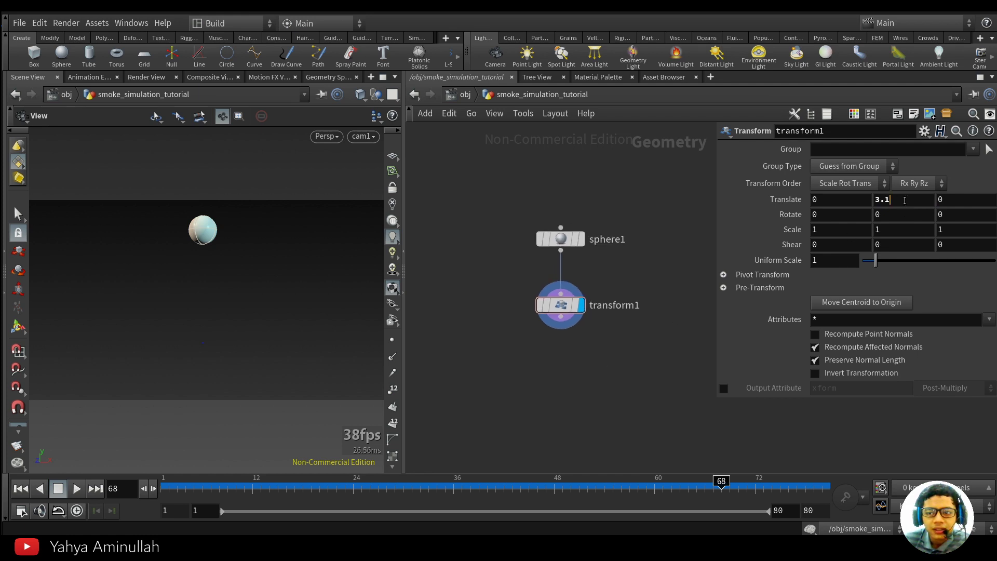
{"action": "scroll", "coordinate": [905, 201], "scroll_direction": "down", "scroll_amount": 2}
Step: Add an IsoOffset node connected below the Transform node to turn the sphere into a displayed fog volume
{"action": "middle_click_drag", "start_coordinate": [561, 418], "coordinate": [535, 344]}
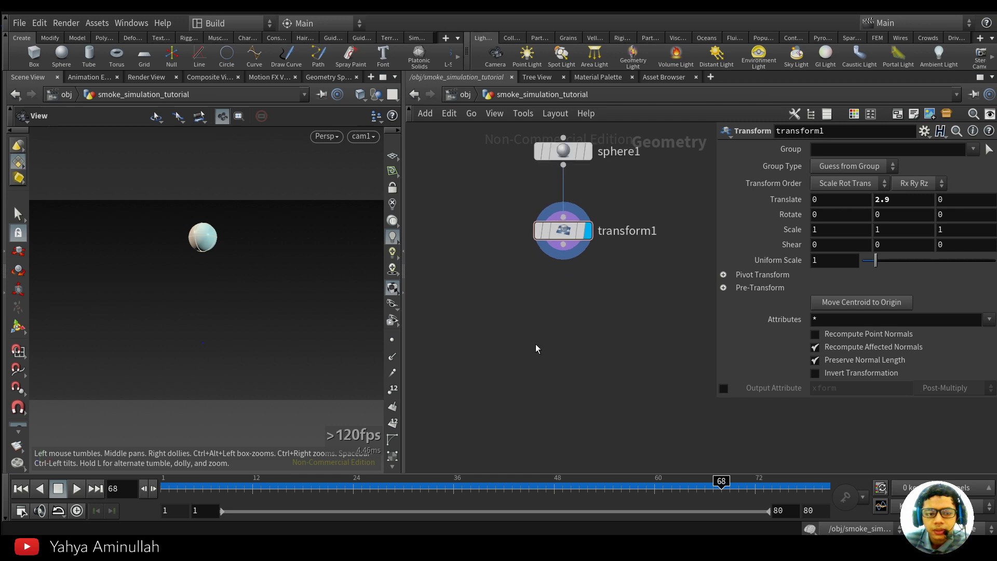
{"action": "key", "text": "Tab"}
{"action": "type", "text": "iso"}
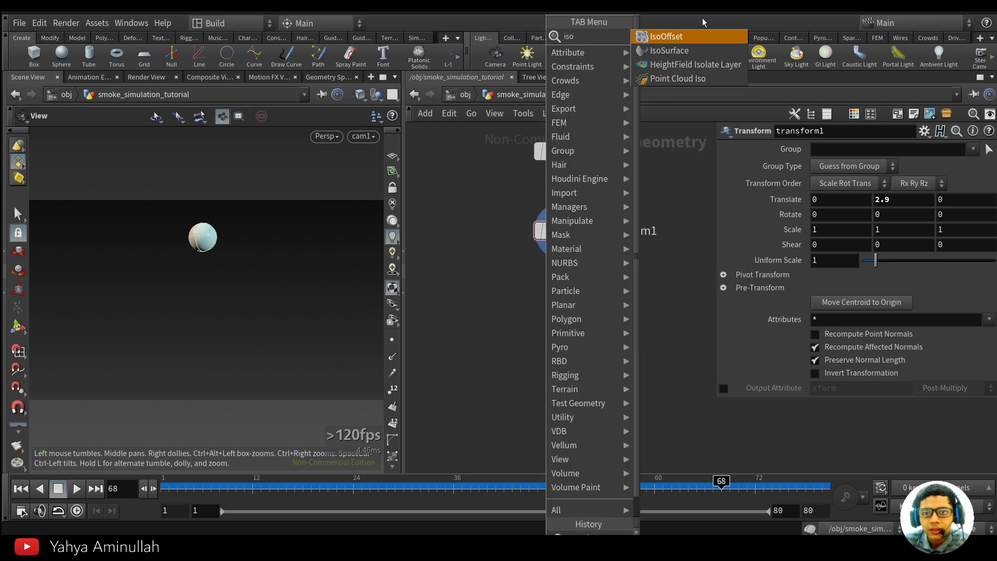
{"action": "left_click", "coordinate": [685, 37]}
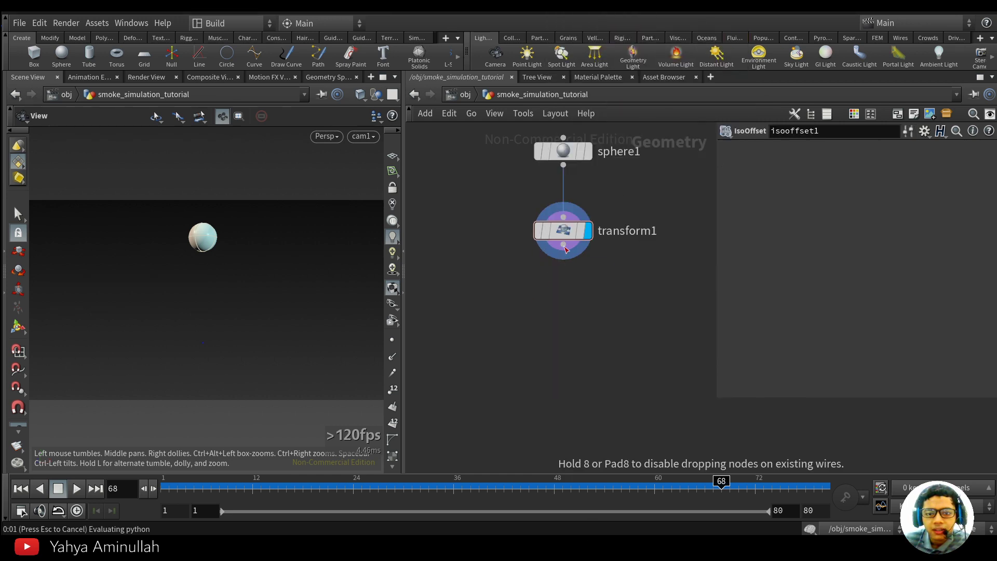
{"action": "left_click", "coordinate": [565, 309]}
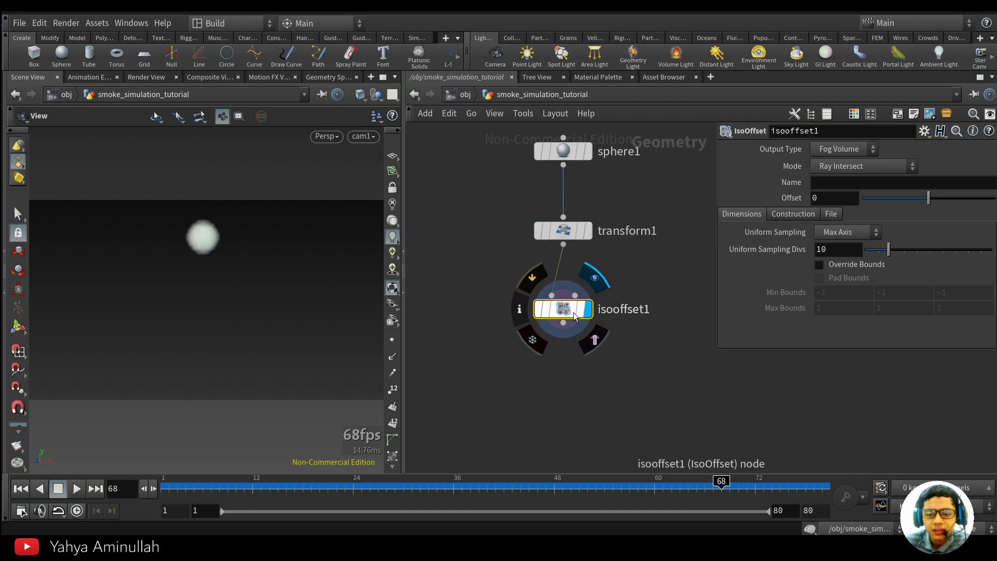
Step: Return to frame 1, keep the IsoOffset mode at Ray Intersect and name its volume density
{"action": "key", "text": "ctrl+Up"}
{"action": "left_click", "coordinate": [852, 167]}
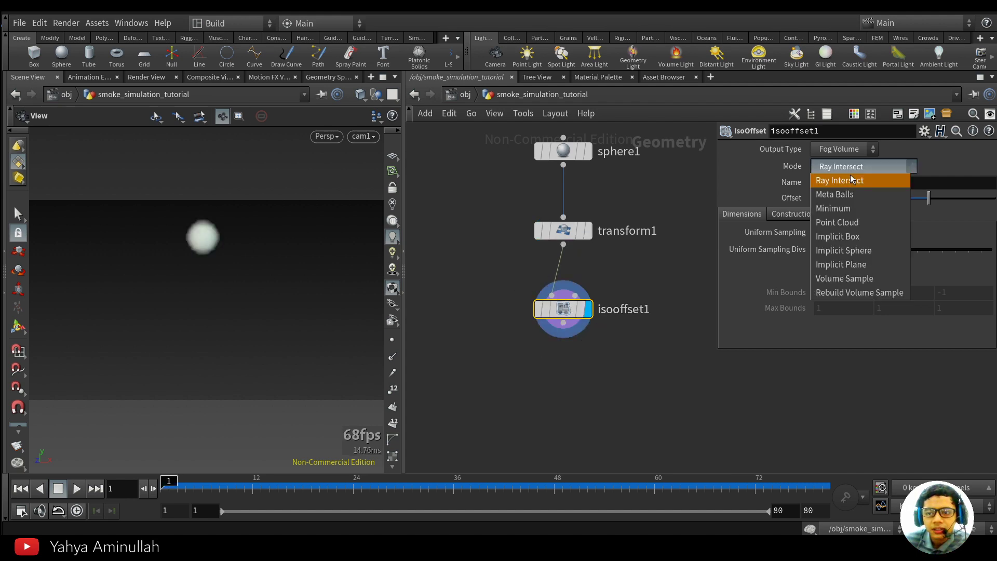
{"action": "left_click", "coordinate": [852, 180]}
{"action": "left_click", "coordinate": [850, 185]}
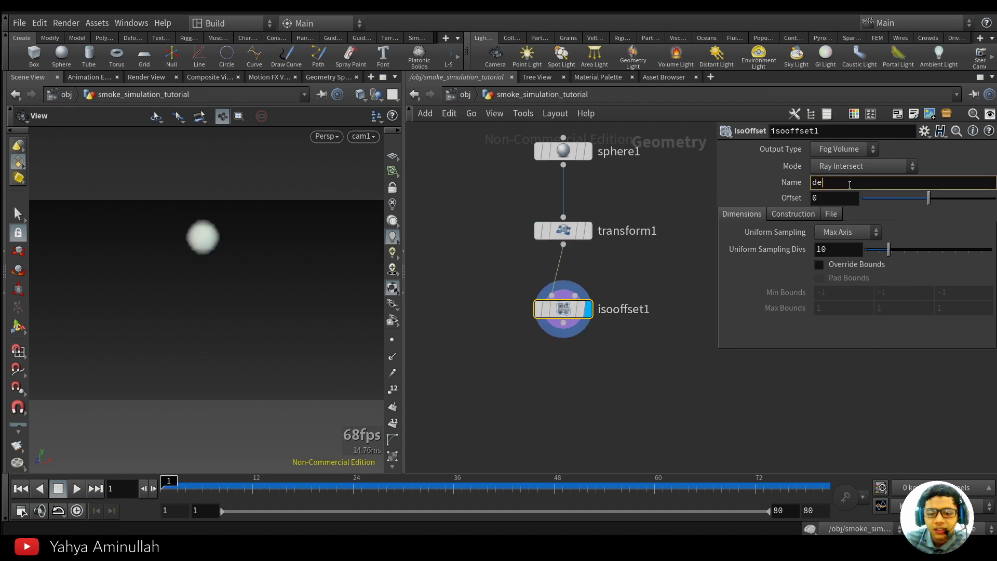
{"action": "key", "text": "Return"}
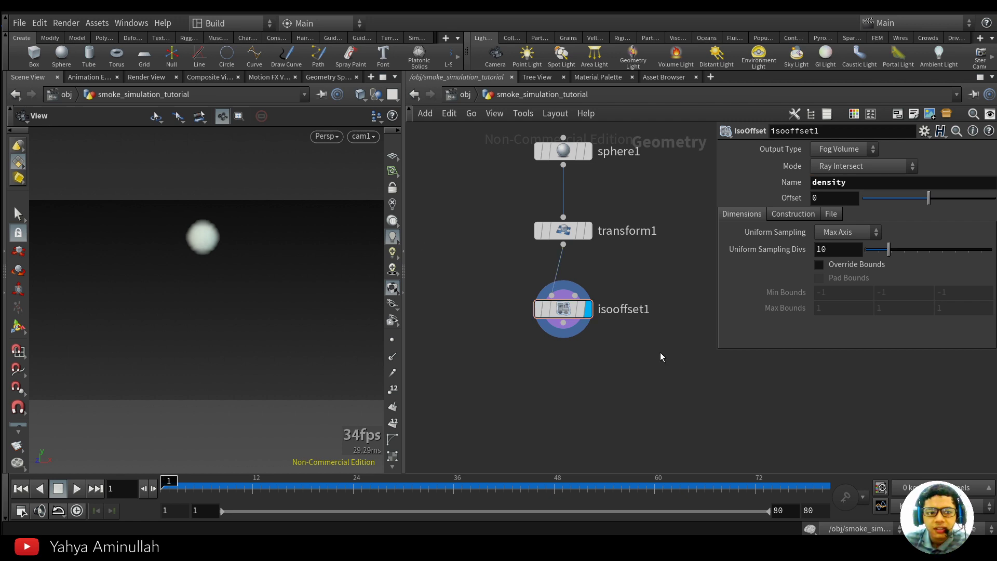
Step: Set the IsoOffset node's uniform sampling divisions to 50
{"action": "middle_click", "coordinate": [591, 307]}
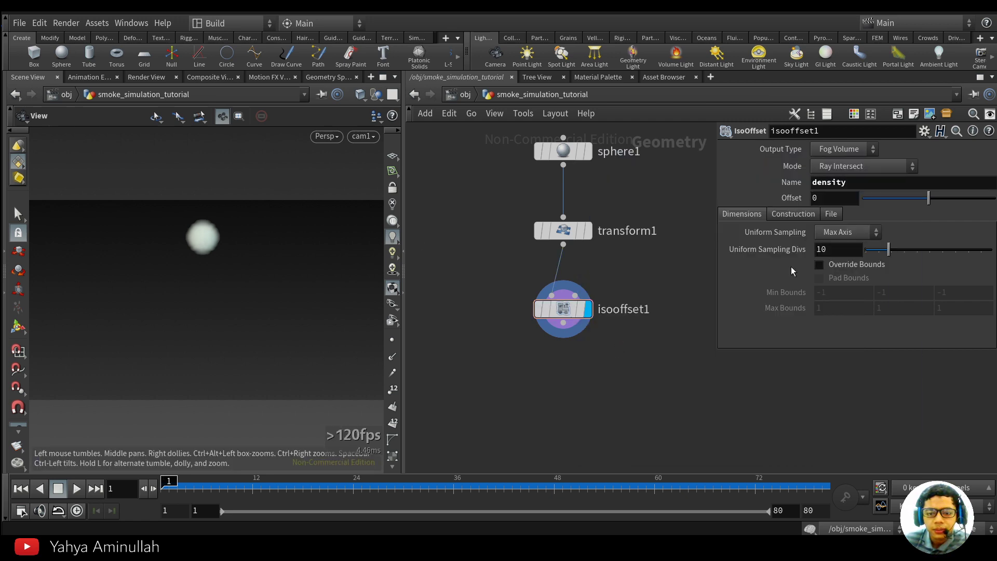
{"action": "left_click_drag", "start_coordinate": [958, 256], "coordinate": [943, 248]}
Step: Examine the IsoOffset node's information for its volume name, resolution and voxel size
{"action": "middle_click_drag", "start_coordinate": [550, 403], "coordinate": [539, 429]}
{"action": "scroll", "coordinate": [555, 321], "scroll_direction": "up", "scroll_amount": 2}
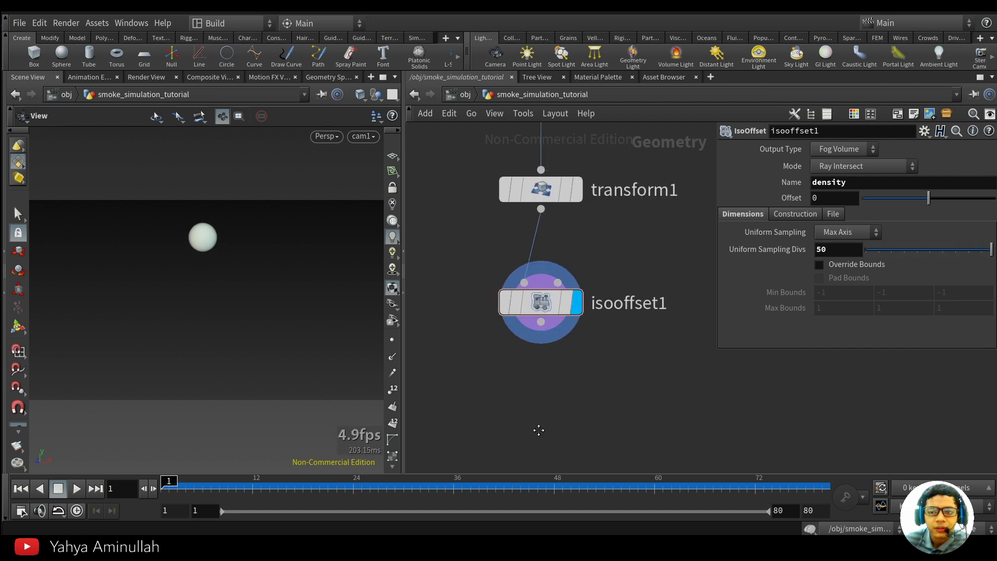
{"action": "scroll", "coordinate": [539, 430], "scroll_direction": "down", "scroll_amount": 1}
{"action": "middle_click", "coordinate": [529, 331]}
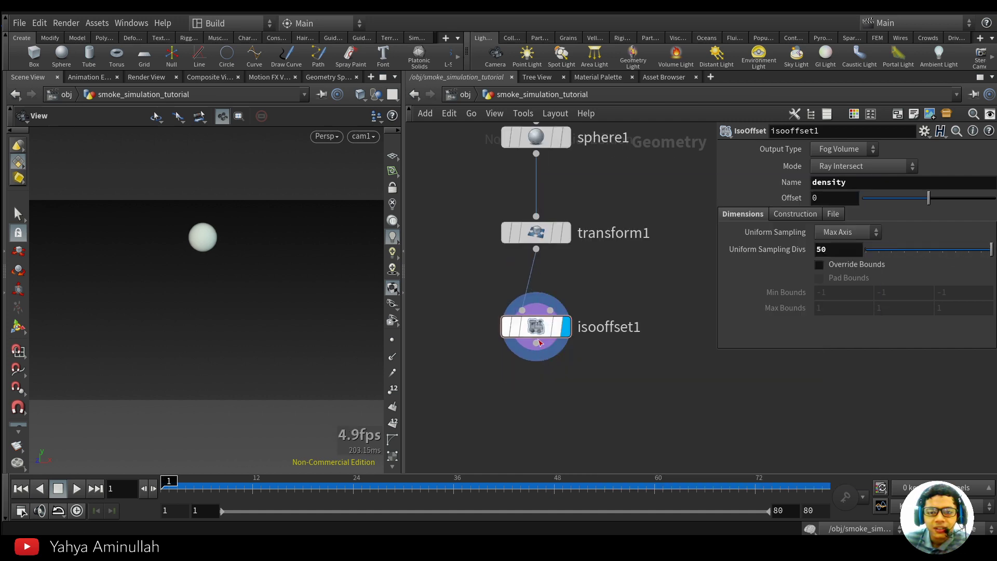
{"action": "middle_click", "coordinate": [541, 336]}
{"action": "middle_click_drag", "start_coordinate": [543, 403], "coordinate": [573, 315]}
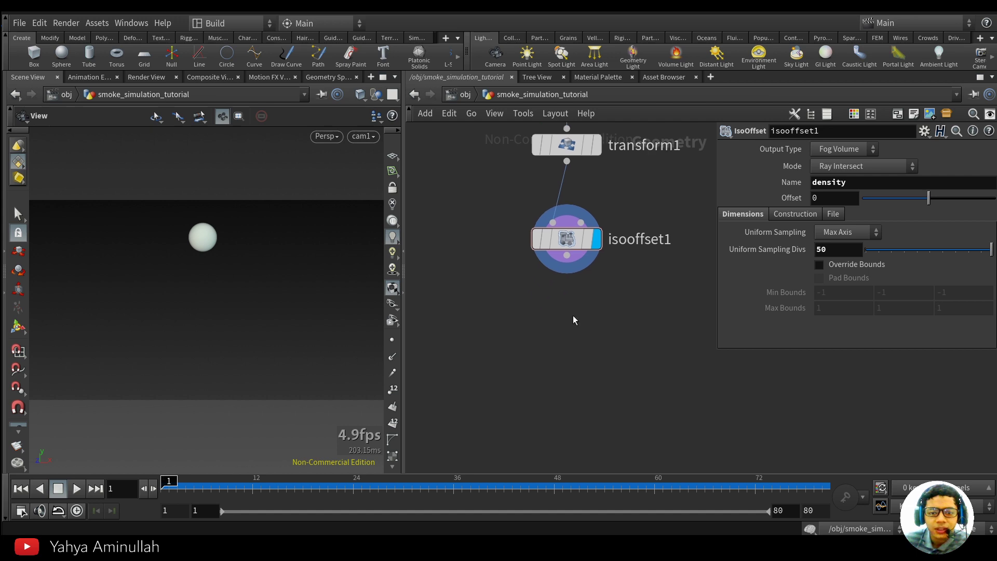
{"action": "middle_click", "coordinate": [575, 253]}
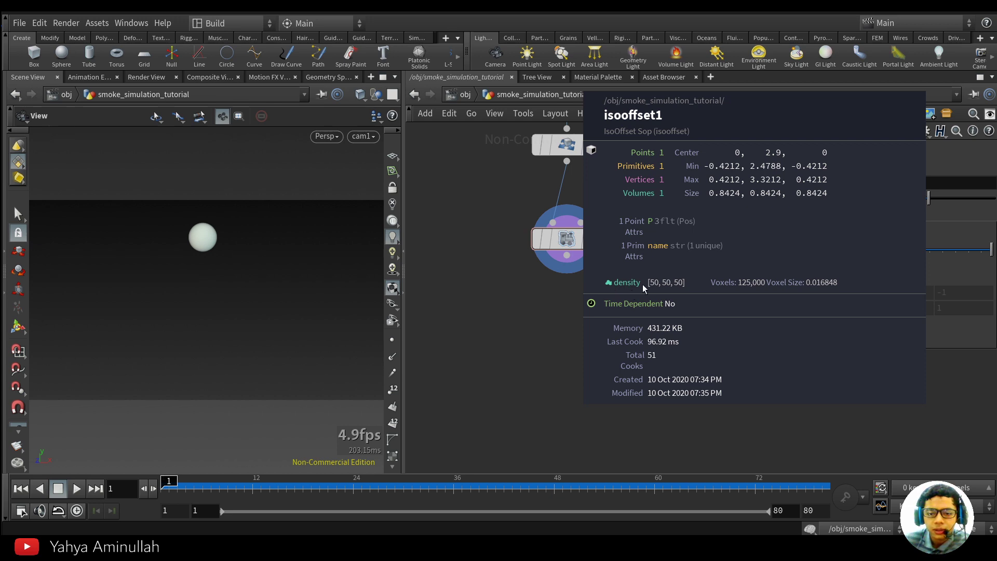
Step: Add a Name node connected below the IsoOffset node and display it
{"action": "key", "text": "Tab"}
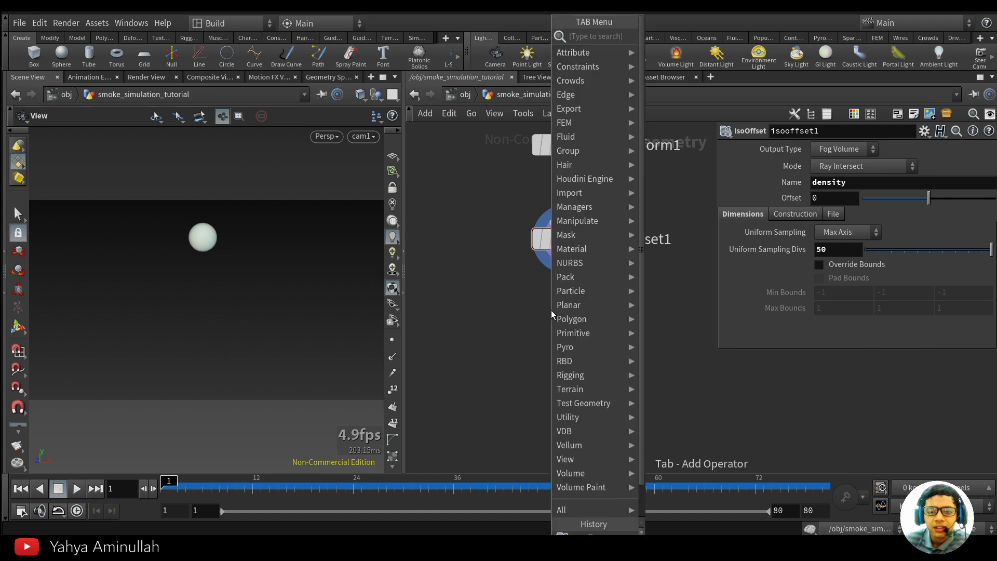
{"action": "type", "text": "name"}
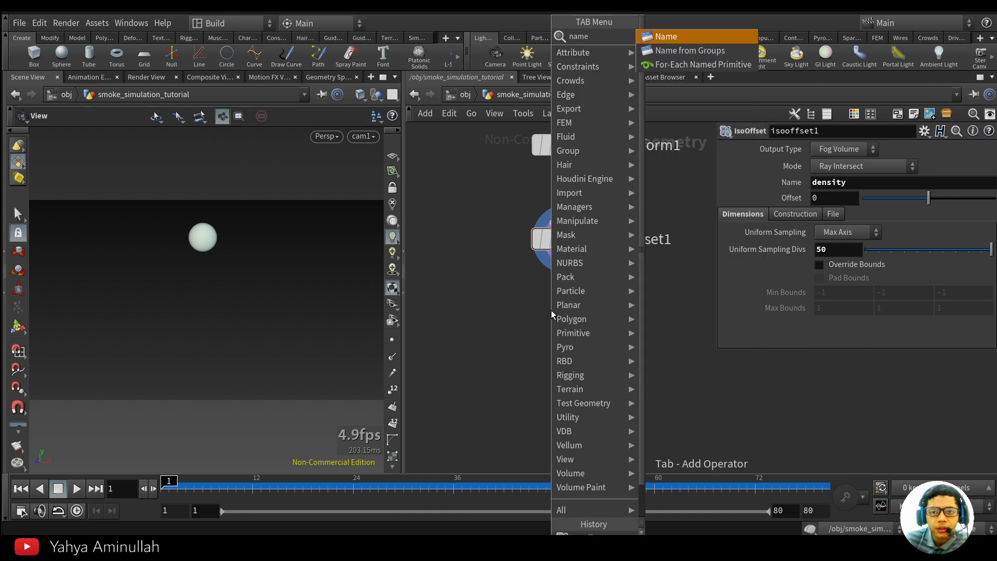
{"action": "left_click", "coordinate": [691, 38]}
{"action": "left_click", "coordinate": [480, 312]}
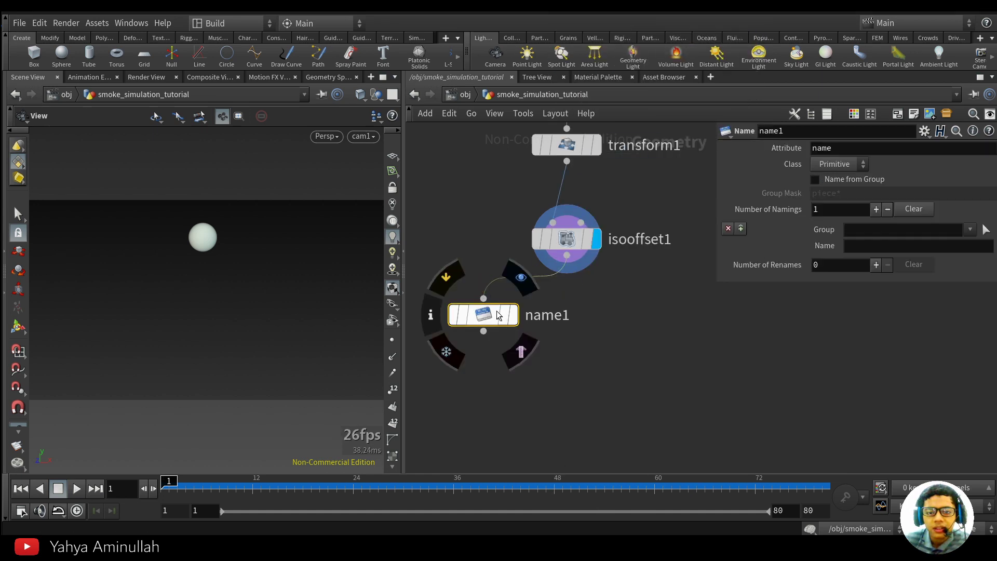
{"action": "left_click", "coordinate": [533, 288]}
{"action": "middle_click", "coordinate": [571, 241]}
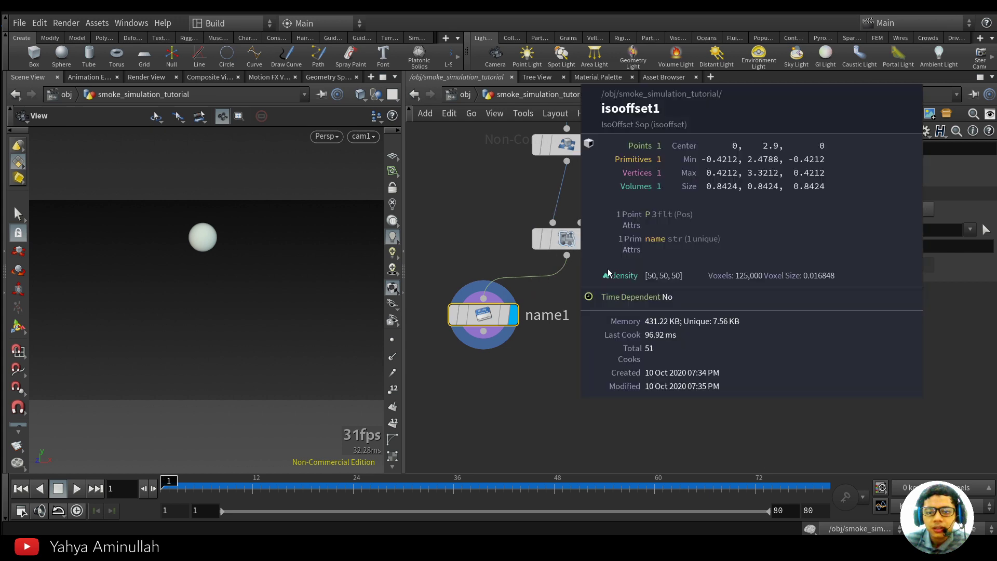
{"action": "left_click", "coordinate": [970, 229]}
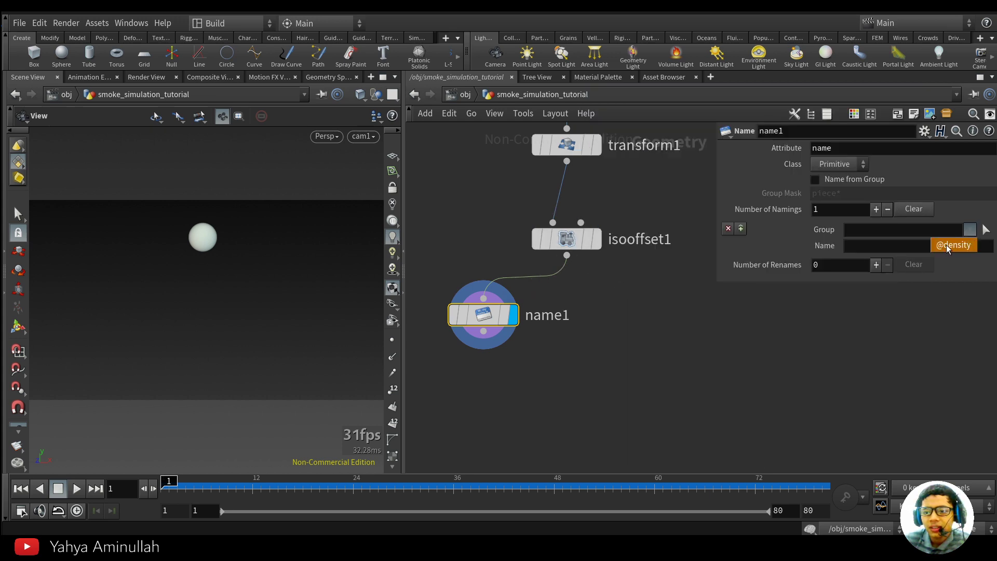
{"action": "left_click", "coordinate": [946, 245]}
{"action": "left_click", "coordinate": [882, 247]}
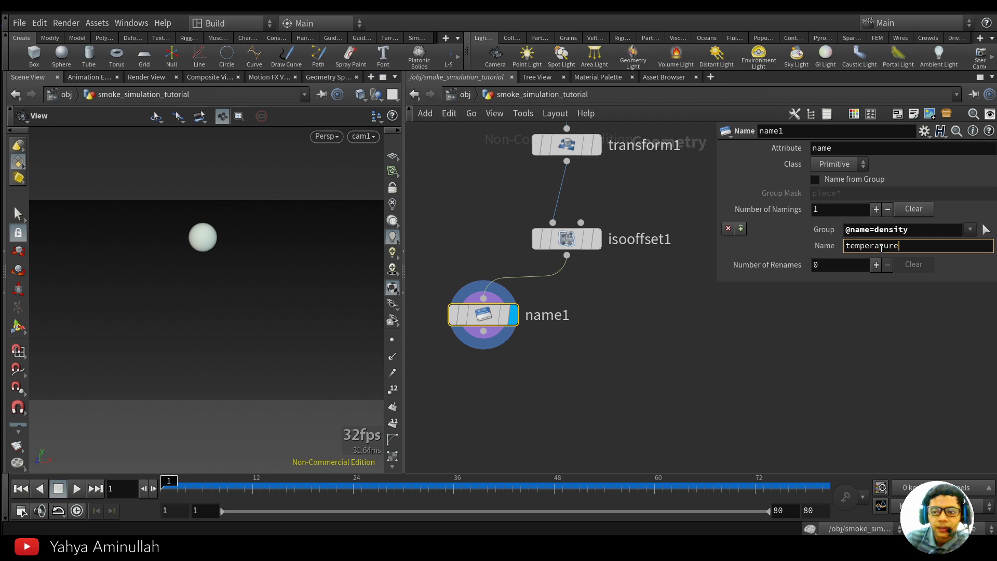
{"action": "key", "text": "Return"}
{"action": "middle_click", "coordinate": [526, 292]}
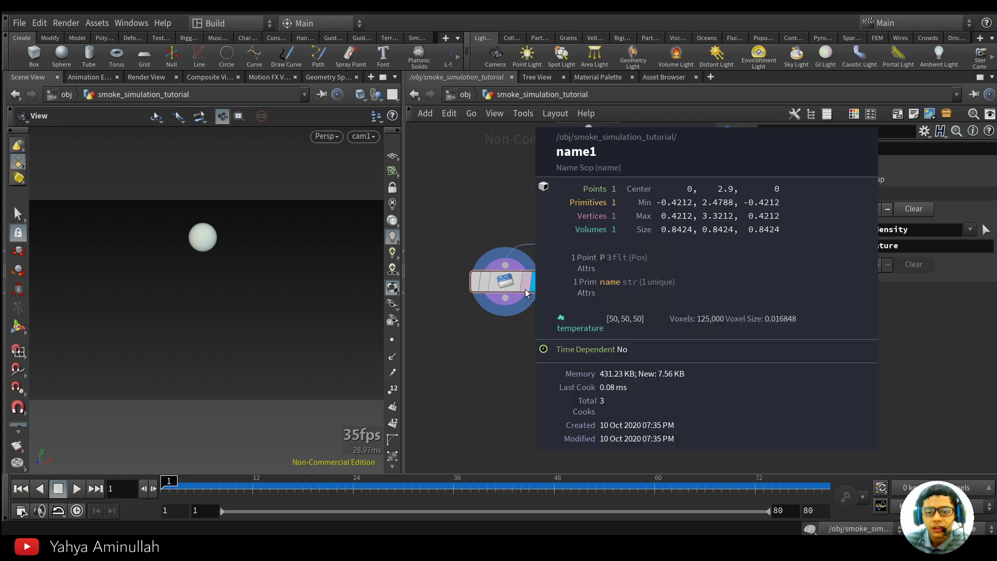
{"action": "middle_click", "coordinate": [601, 207]}
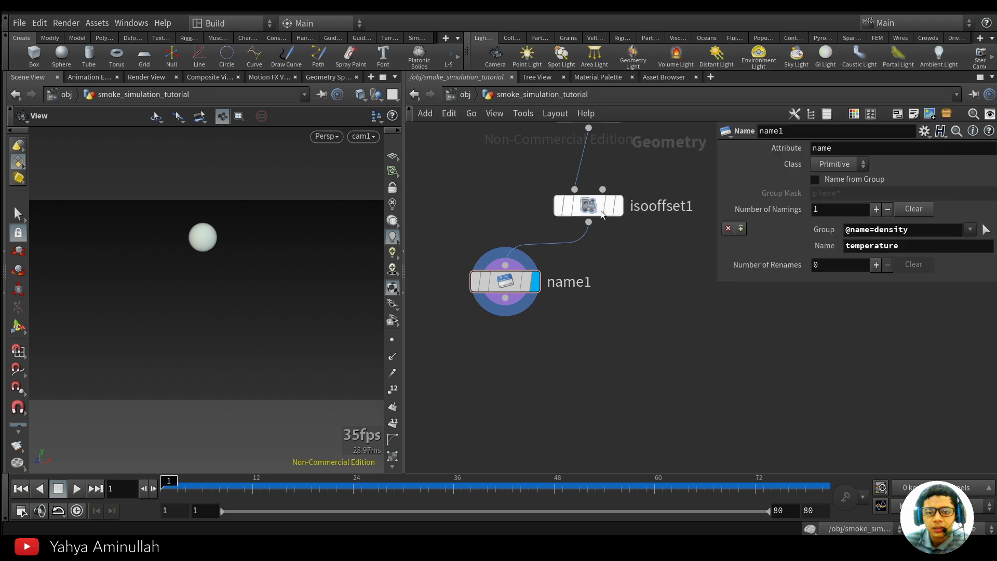
Step: Add a Merge node below that combines the Name node and the IsoOffset node, and display it
{"action": "key", "text": "Tab"}
{"action": "type", "text": "mer"}
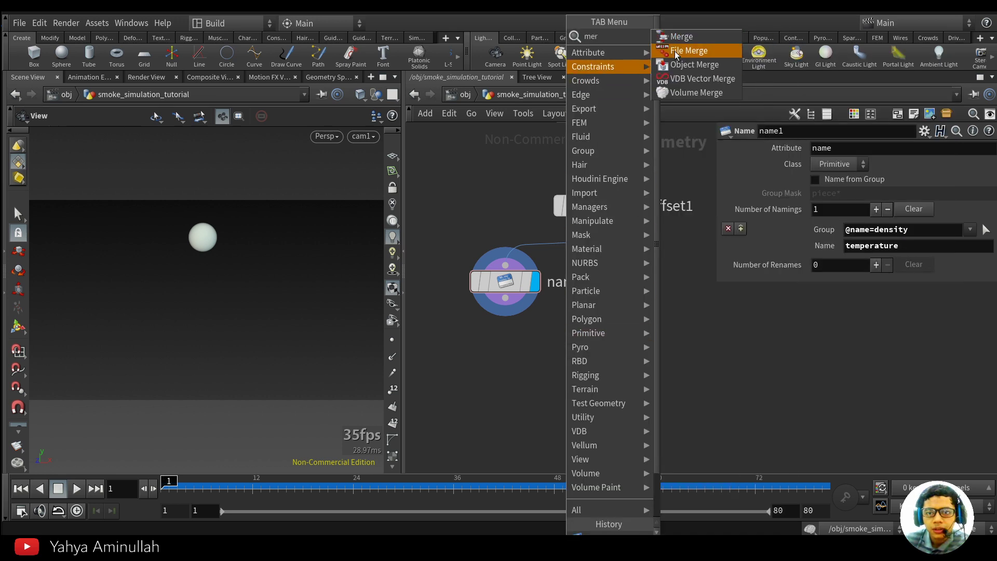
{"action": "left_click", "coordinate": [685, 37]}
{"action": "left_click", "coordinate": [606, 370]}
{"action": "mouse_move", "coordinate": [506, 312]}
{"action": "left_mouse_down"}
{"action": "mouse_move", "coordinate": [595, 348]}
{"action": "mouse_move", "coordinate": [505, 298]}
{"action": "left_mouse_up"}
{"action": "left_click_drag", "start_coordinate": [608, 346], "coordinate": [589, 222]}
{"action": "scroll", "coordinate": [599, 398], "scroll_direction": "up", "scroll_amount": 2}
{"action": "left_click", "coordinate": [663, 306]}
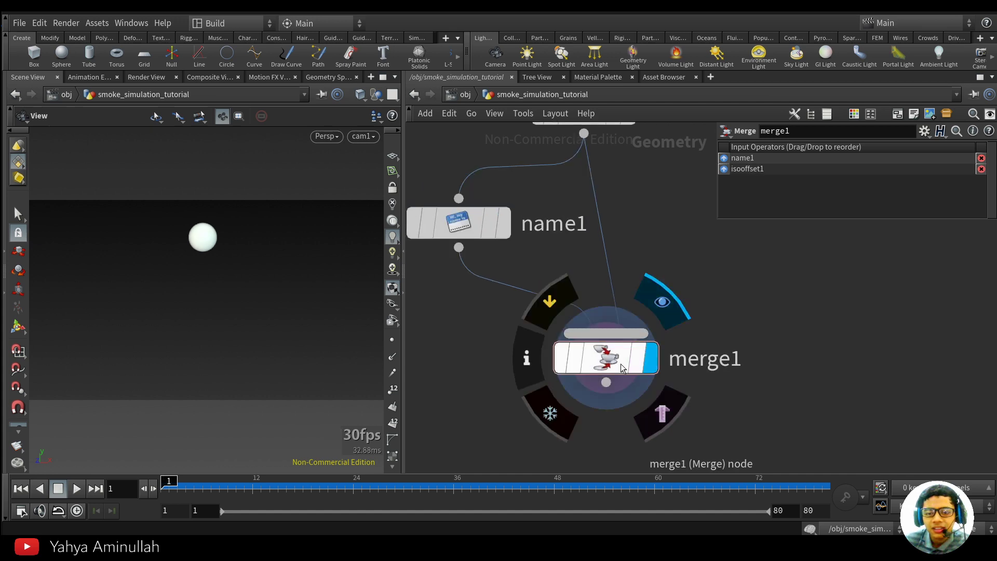
{"action": "left_click_drag", "start_coordinate": [612, 362], "coordinate": [590, 350]}
Step: Add a Null node connected below the Merge node
{"action": "scroll", "coordinate": [597, 405], "scroll_direction": "down", "scroll_amount": 1}
{"action": "scroll", "coordinate": [598, 406], "scroll_direction": "down", "scroll_amount": 3}
{"action": "middle_click_drag", "start_coordinate": [598, 406], "coordinate": [588, 343]}
{"action": "scroll", "coordinate": [636, 295], "scroll_direction": "down", "scroll_amount": 2}
{"action": "scroll", "coordinate": [588, 343], "scroll_direction": "up", "scroll_amount": 3}
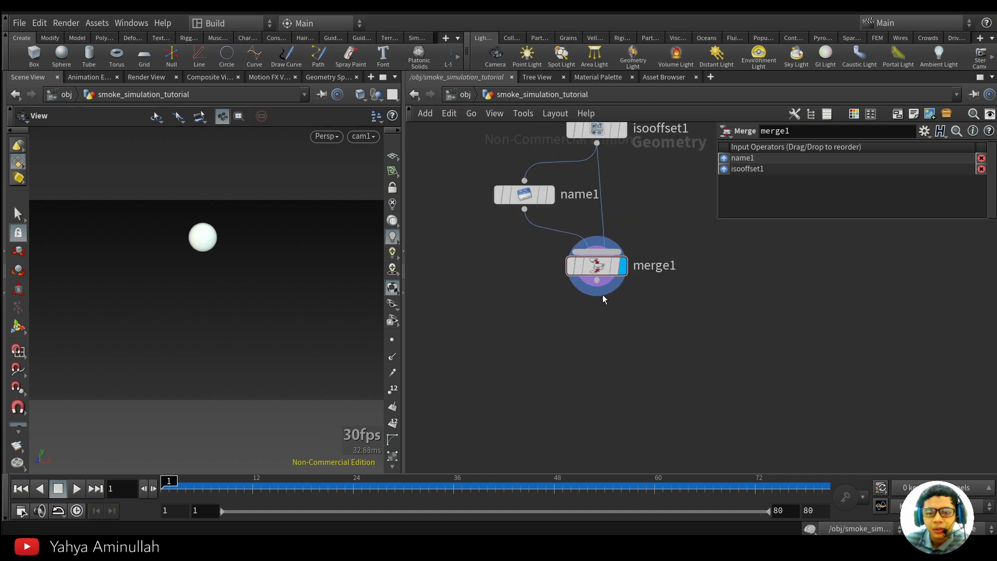
{"action": "left_click_drag", "start_coordinate": [597, 281], "coordinate": [598, 336]}
{"action": "key", "text": "Tab"}
{"action": "type", "text": "nu"}
{"action": "key", "text": "Return"}
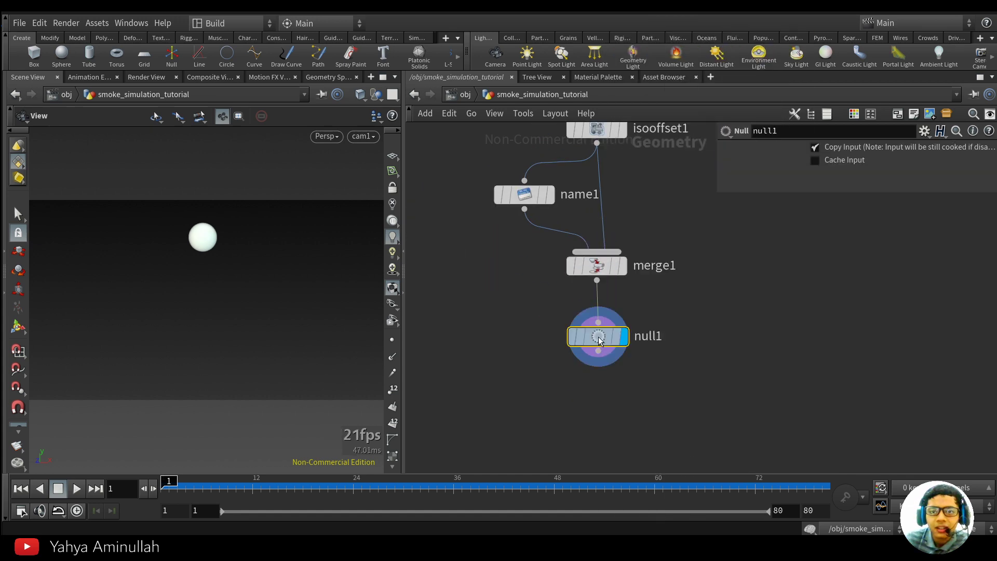
Step: Rename the Null node SOURCE_SMOKE
{"action": "double_click", "coordinate": [649, 335]}
{"action": "type", "text": "so"}
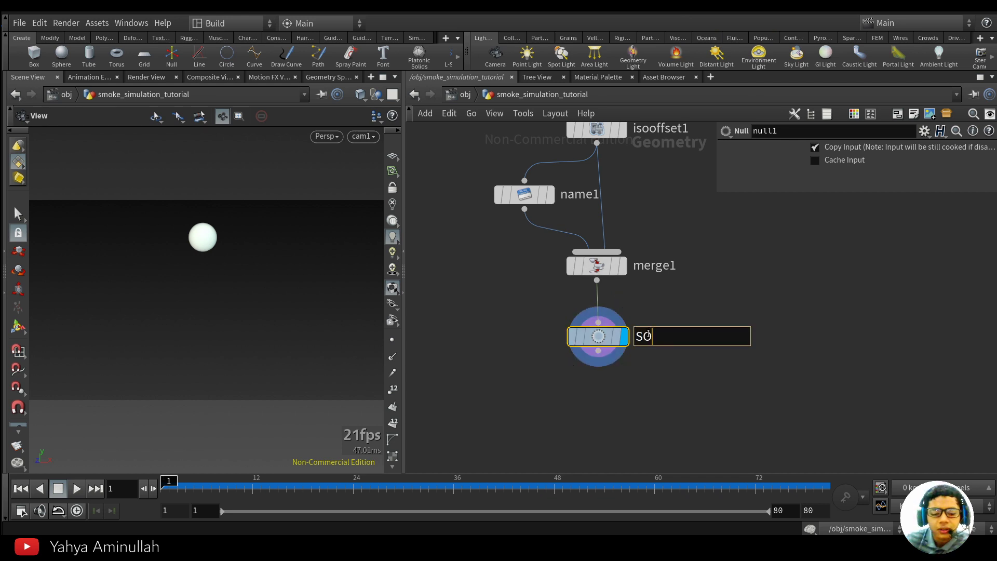
{"action": "type", "text": "URCE_SMOKE"}
{"action": "key", "text": "Return"}
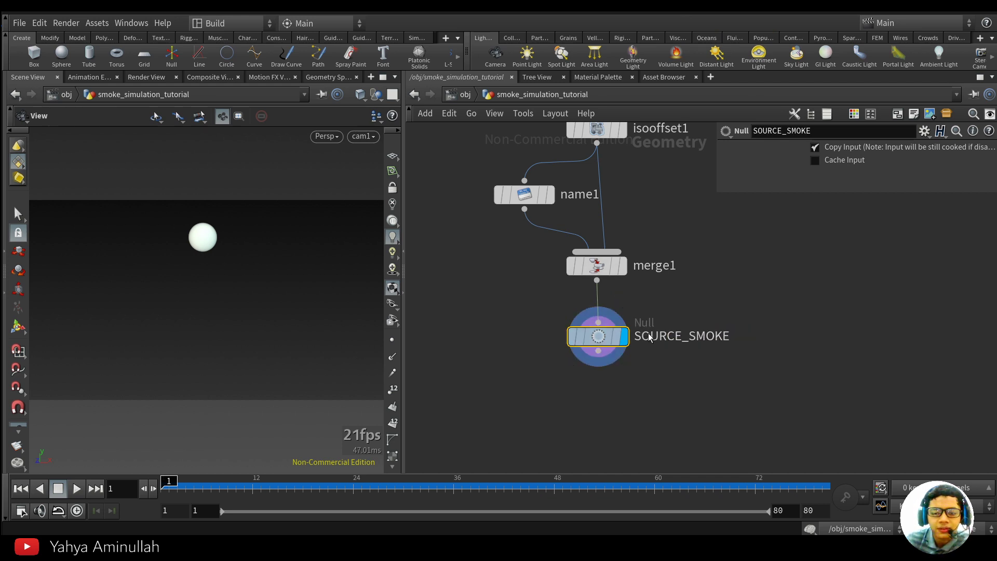
Step: Add a Rubber Toy test geometry node in the empty space beside the smoke source chain
{"action": "scroll", "coordinate": [650, 334], "scroll_direction": "down", "scroll_amount": 3}
{"action": "middle_click_drag", "start_coordinate": [602, 428], "coordinate": [640, 426]}
{"action": "scroll", "coordinate": [603, 428], "scroll_direction": "up", "scroll_amount": 1}
{"action": "middle_click_drag", "start_coordinate": [563, 405], "coordinate": [525, 409]}
{"action": "scroll", "coordinate": [526, 409], "scroll_direction": "down", "scroll_amount": 1}
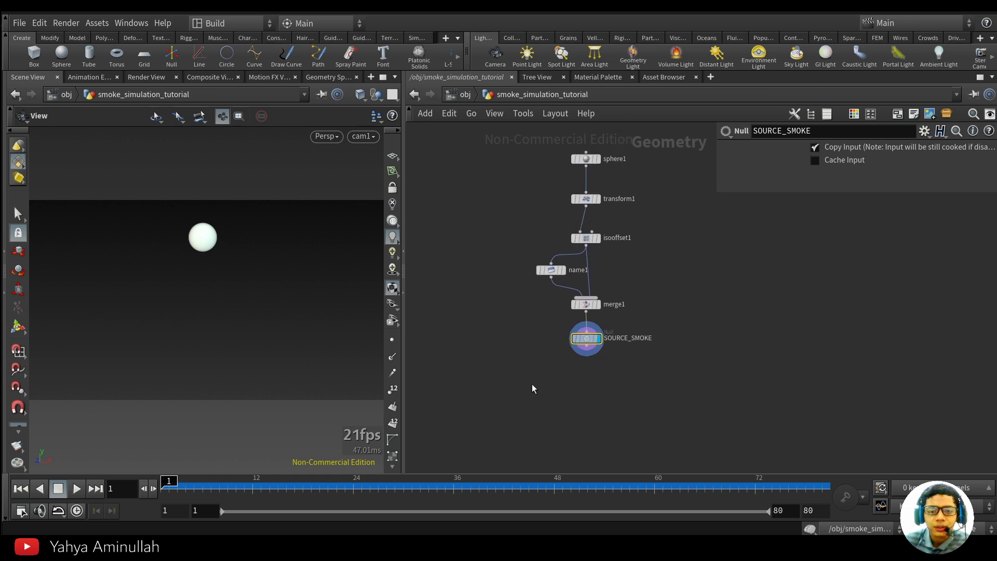
{"action": "key", "text": "Tab"}
{"action": "type", "text": "rubb"}
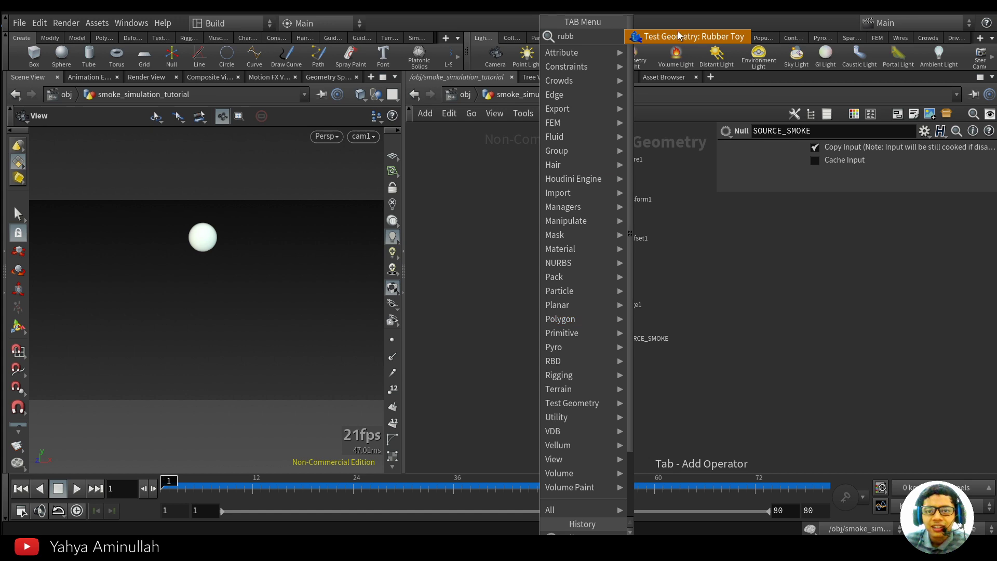
{"action": "left_click", "coordinate": [679, 35]}
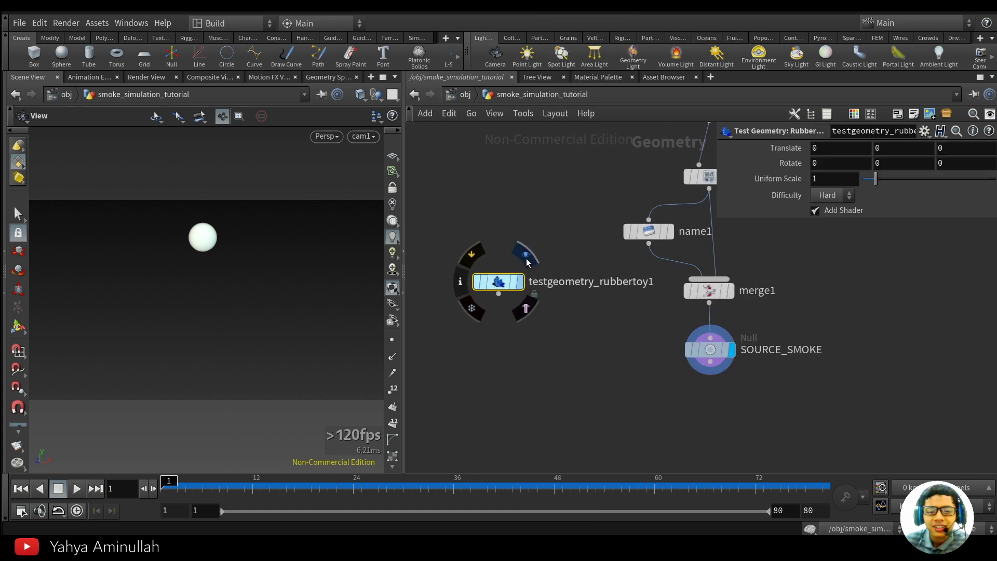
Step: Display the Rubber Toy node and set its uniform scale to 1.37
{"action": "left_click", "coordinate": [524, 255]}
{"action": "left_click_drag", "start_coordinate": [498, 287], "coordinate": [506, 286]}
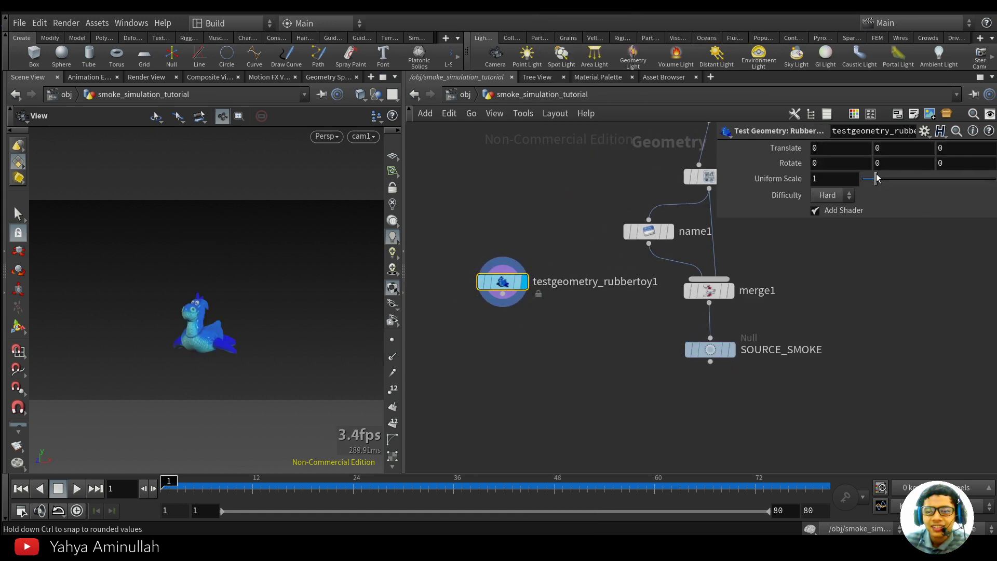
{"action": "left_click_drag", "start_coordinate": [876, 178], "coordinate": [881, 182]}
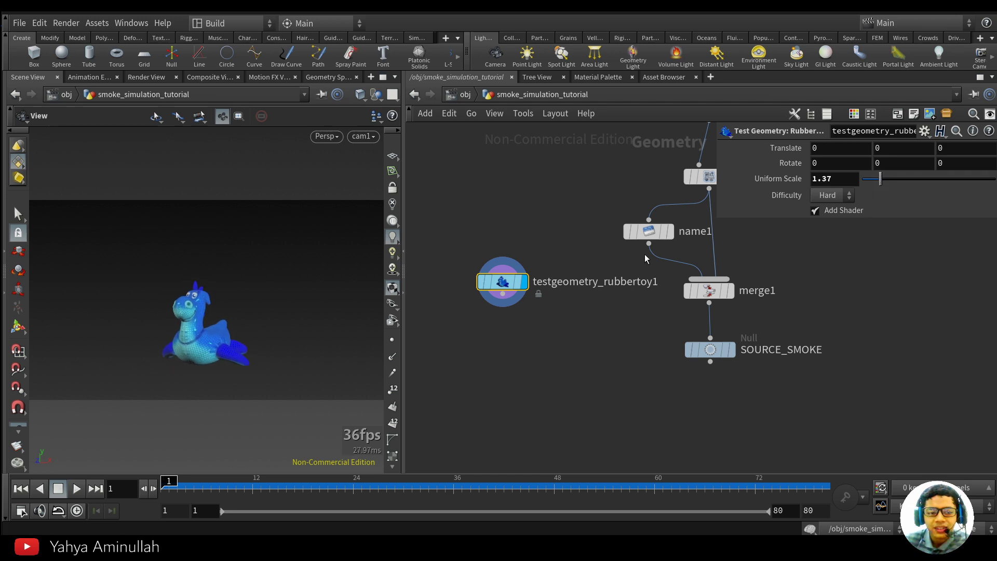
{"action": "middle_click_drag", "start_coordinate": [713, 382], "coordinate": [674, 357]}
{"action": "left_click", "coordinate": [467, 262]}
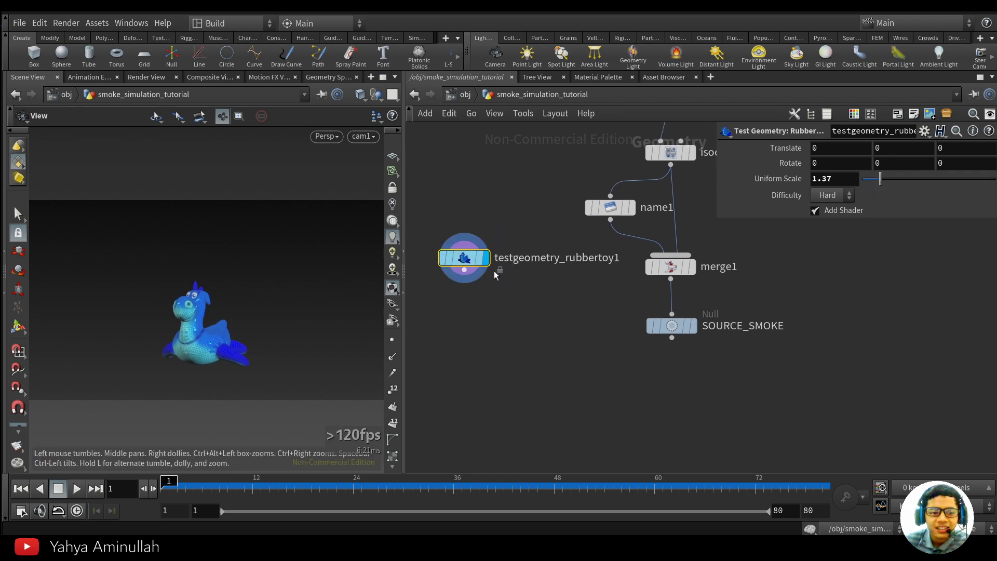
{"action": "middle_click_drag", "start_coordinate": [520, 318], "coordinate": [558, 323]}
{"action": "scroll", "coordinate": [474, 260], "scroll_direction": "up", "scroll_amount": 3}
{"action": "key", "text": "Tab"}
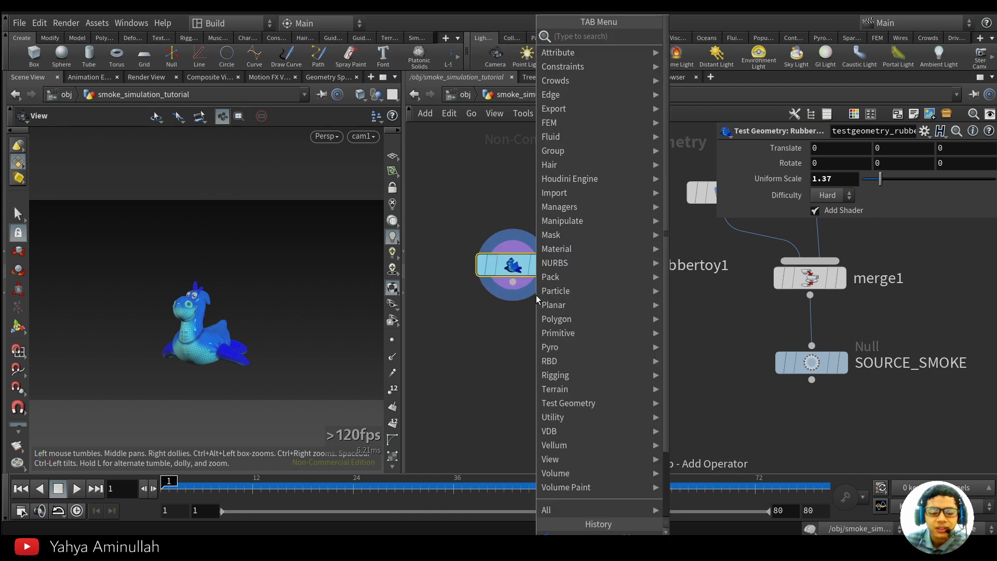
{"action": "left_click", "coordinate": [472, 365]}
Step: Display the SOURCE_SMOKE node's output instead of the rubber toy
{"action": "scroll", "coordinate": [603, 395], "scroll_direction": "down", "scroll_amount": 3}
{"action": "middle_click_drag", "start_coordinate": [617, 408], "coordinate": [528, 370]}
{"action": "scroll", "coordinate": [613, 302], "scroll_direction": "up", "scroll_amount": 3}
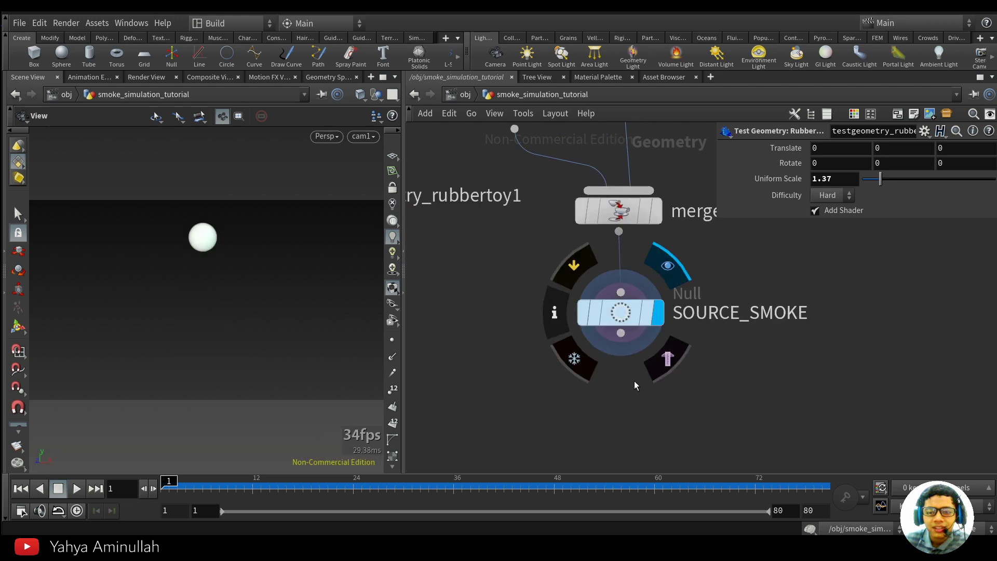
Step: Add a DOP Network node below the SOURCE_SMOKE node
{"action": "middle_click_drag", "start_coordinate": [634, 381], "coordinate": [644, 343]}
{"action": "key", "text": "Tab"}
{"action": "type", "text": "dop"}
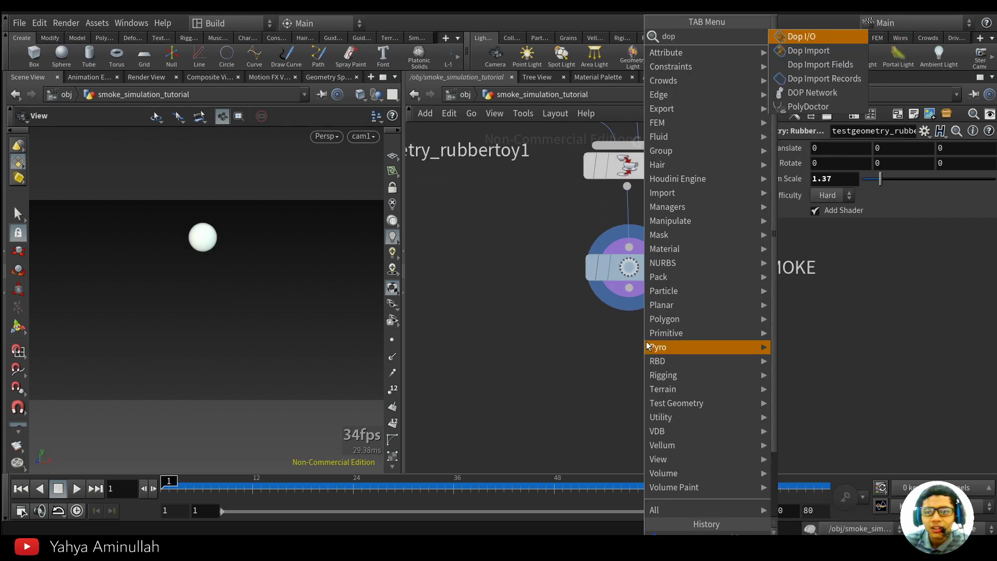
{"action": "key", "text": "Down"}
{"action": "key", "text": "Down"}
{"action": "key", "text": "Down"}
{"action": "key", "text": "Down"}
{"action": "key", "text": "Return"}
{"action": "left_click", "coordinate": [660, 387]}
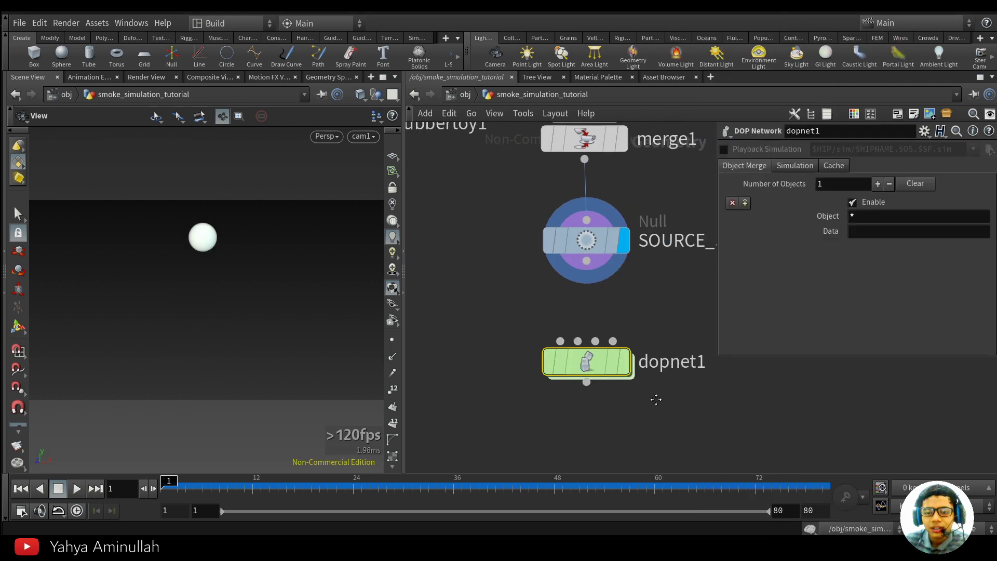
Step: Enter the DOP network, add a Smoke Solver above the output node and connect the two
{"action": "double_click", "coordinate": [556, 343]}
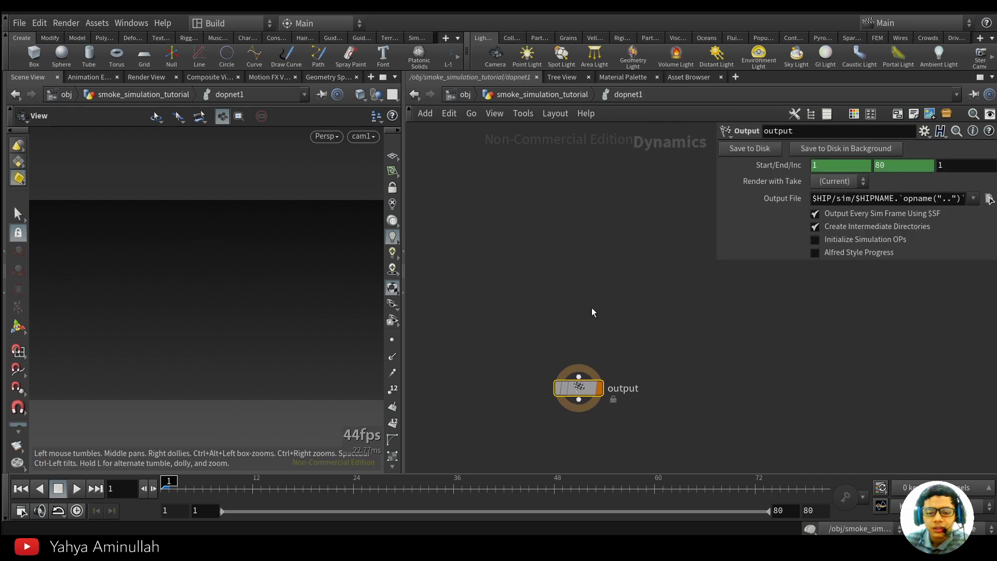
{"action": "key", "text": "Tab"}
{"action": "type", "text": "smoke"}
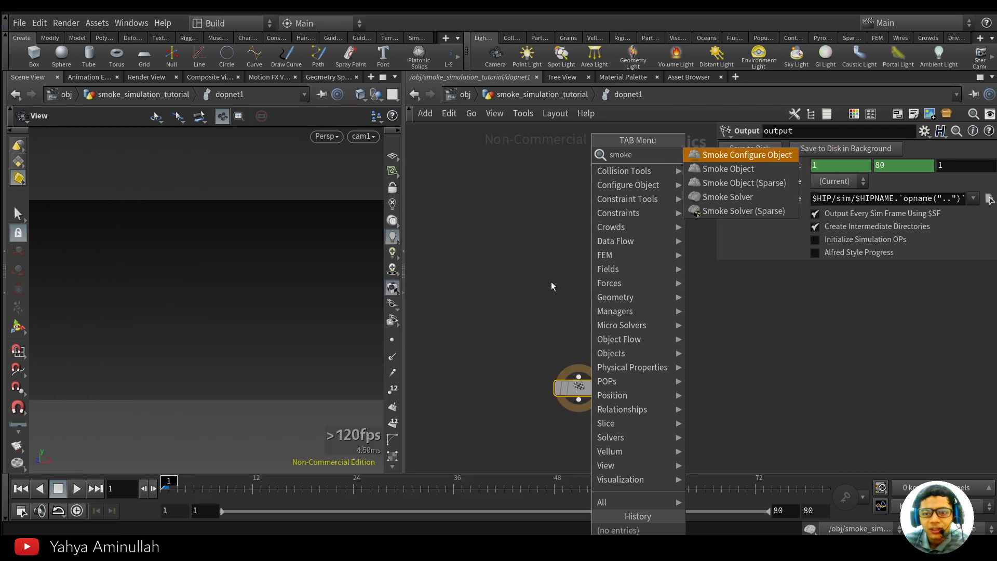
{"action": "left_click", "coordinate": [728, 197]}
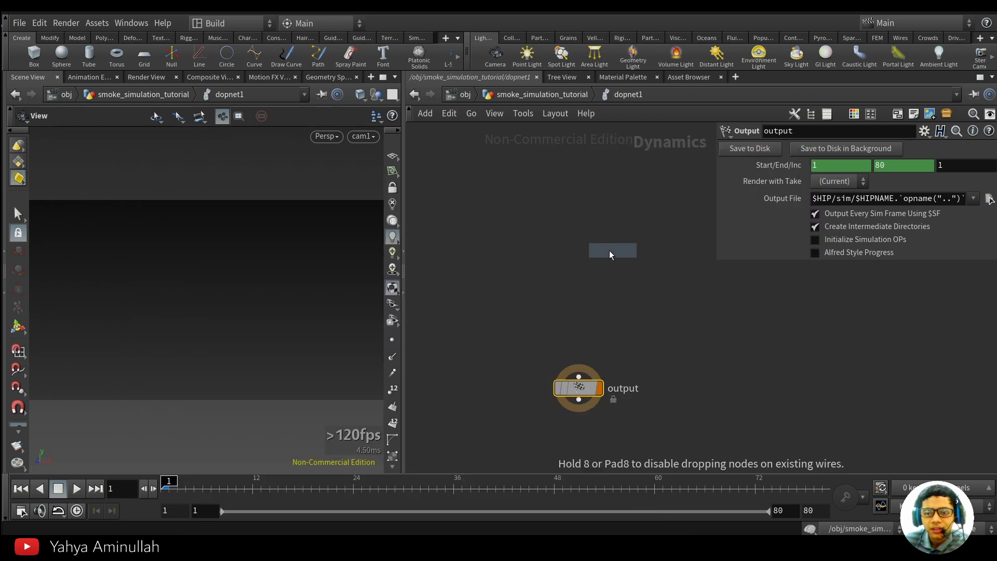
{"action": "scroll", "coordinate": [571, 310], "scroll_direction": "up", "scroll_amount": 2}
{"action": "left_click_drag", "start_coordinate": [582, 268], "coordinate": [582, 402]}
Step: Add a Smoke Object above the Smoke Solver, connected to the solver's first input
{"action": "scroll", "coordinate": [621, 327], "scroll_direction": "down", "scroll_amount": 2}
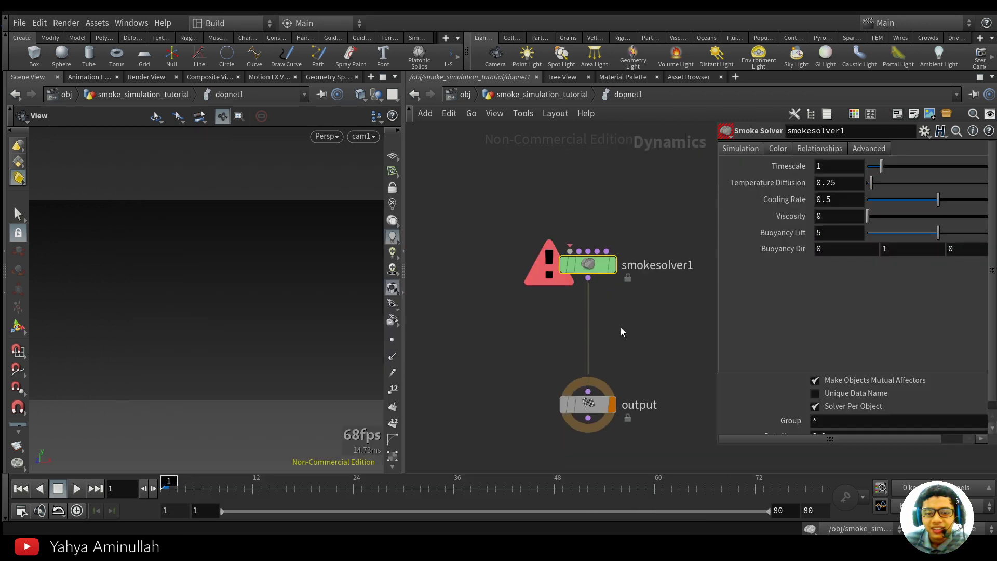
{"action": "middle_click_drag", "start_coordinate": [550, 180], "coordinate": [574, 368]}
{"action": "key", "text": "Tab"}
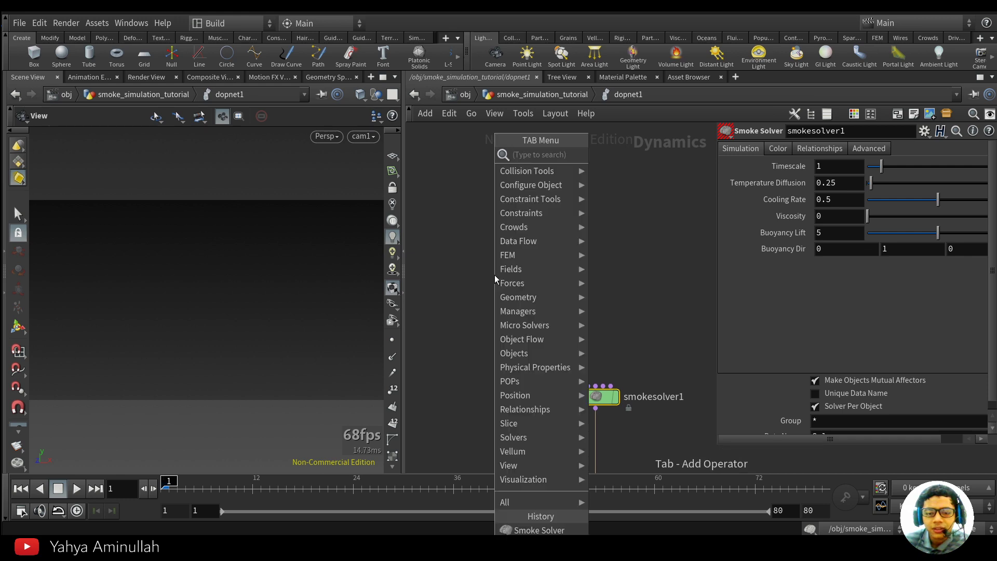
{"action": "type", "text": "smoke"}
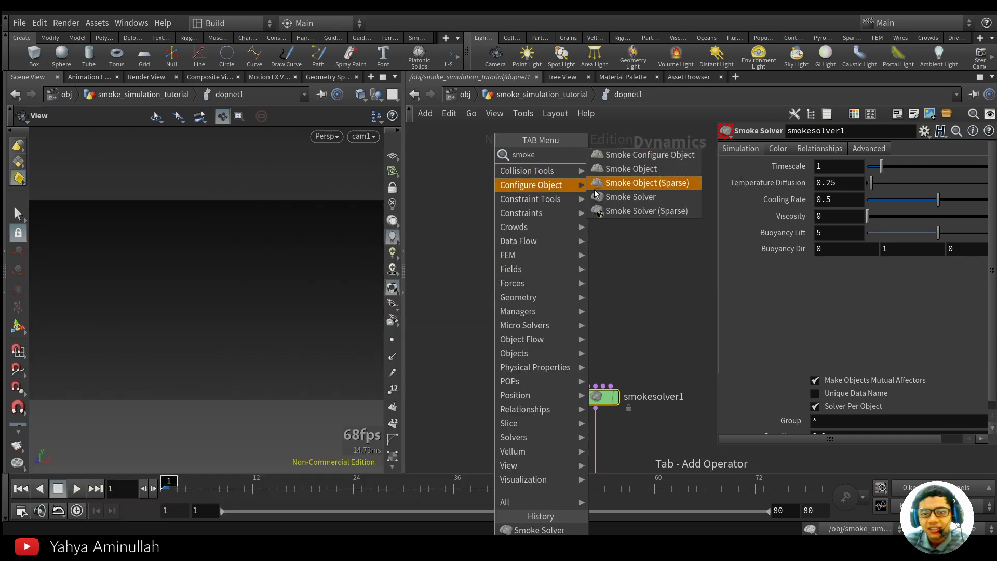
{"action": "left_click", "coordinate": [608, 172]}
{"action": "left_click", "coordinate": [494, 274]}
{"action": "key", "text": "Tab"}
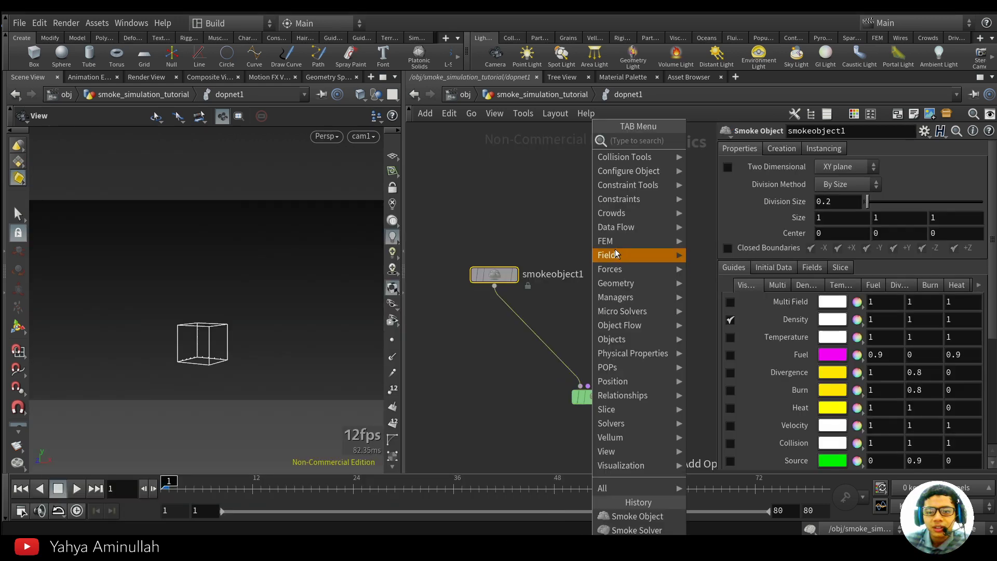
{"action": "key", "text": "Escape"}
{"action": "key", "text": "o"}
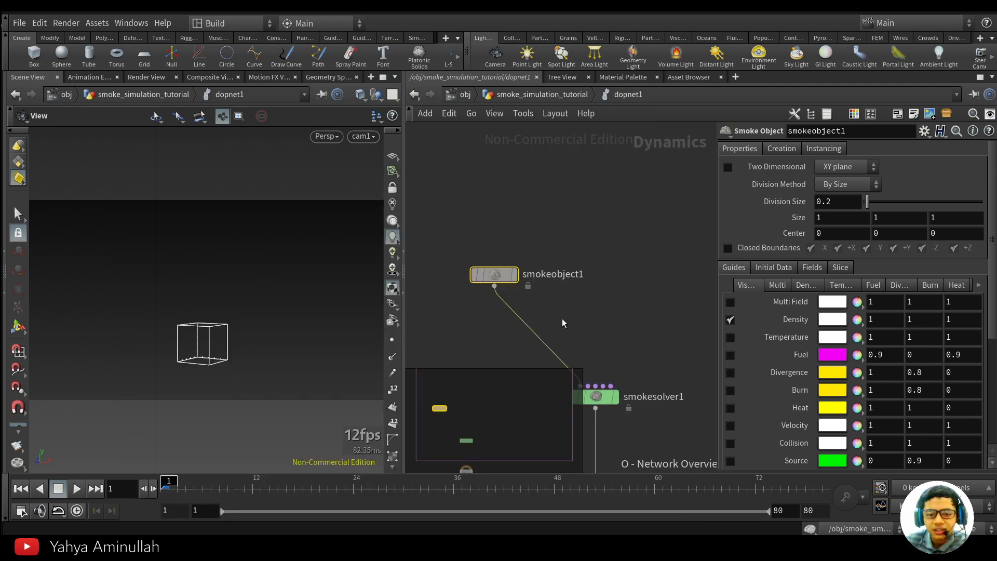
{"action": "key", "text": "o"}
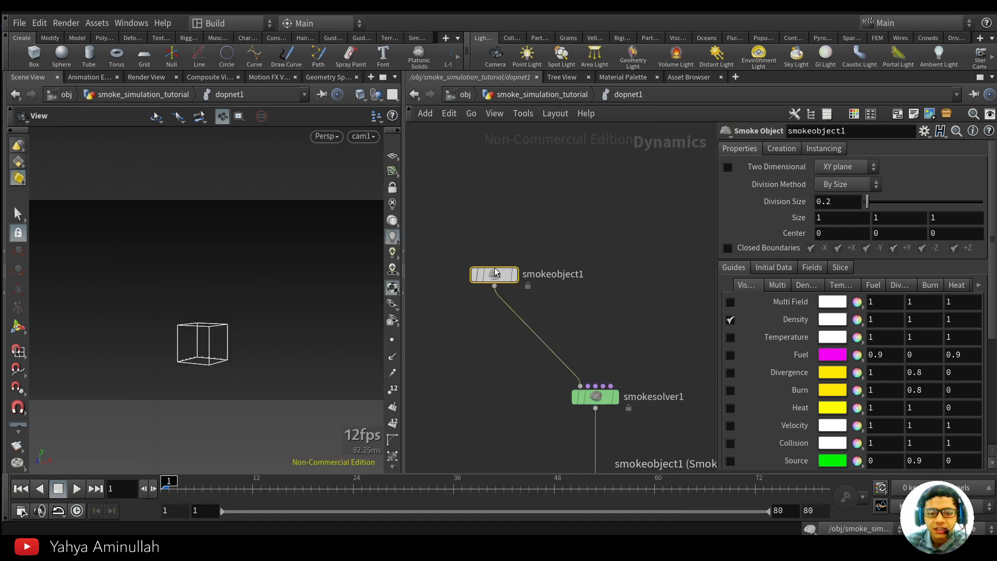
{"action": "key", "text": "Tab"}
{"action": "type", "text": "smo"}
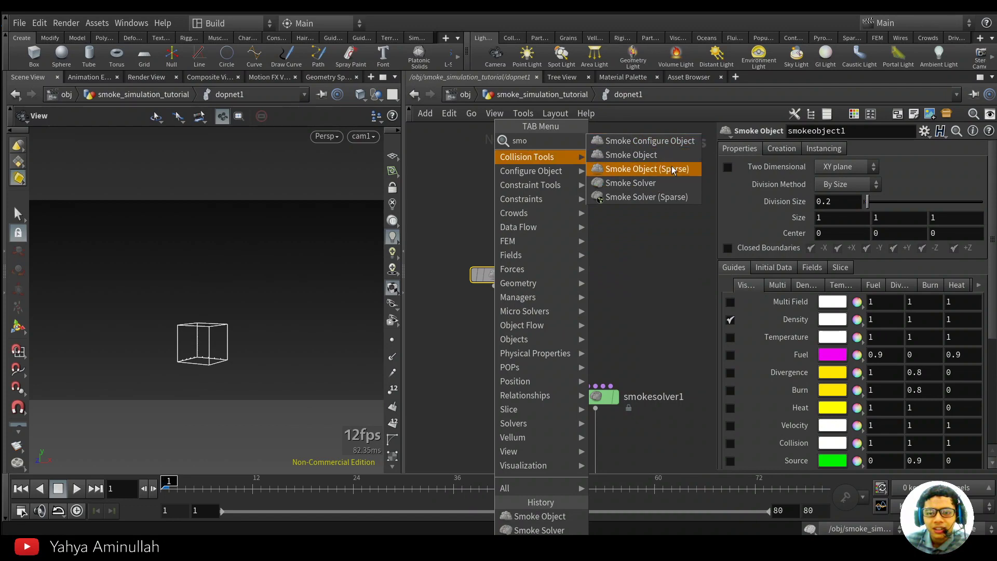
{"action": "left_click", "coordinate": [661, 272]}
{"action": "middle_click_drag", "start_coordinate": [644, 349], "coordinate": [597, 342]}
{"action": "scroll", "coordinate": [582, 353], "scroll_direction": "up", "scroll_amount": 2}
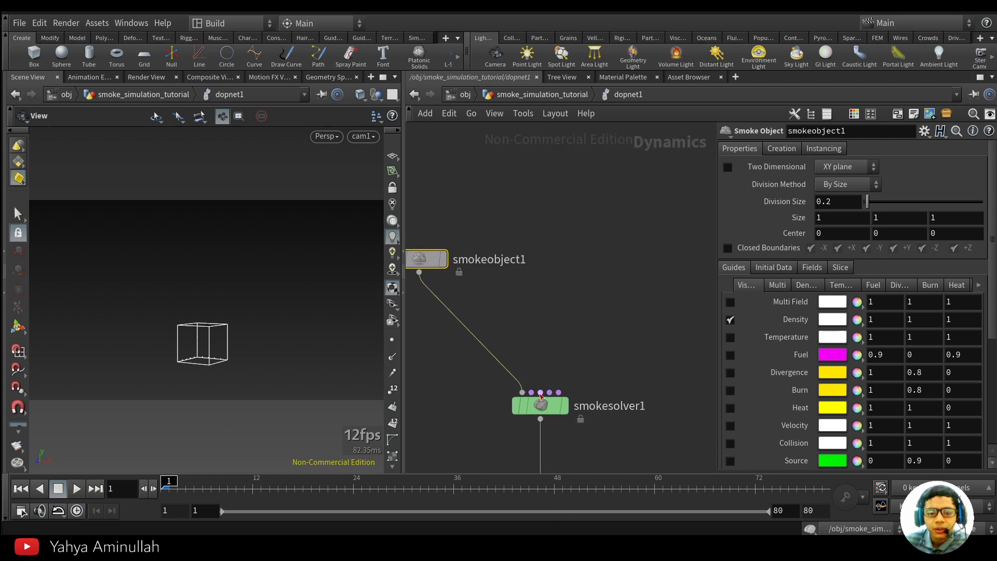
Step: Add a Volume Source node above the Smoke Solver, connected to the solver's last input
{"action": "left_click", "coordinate": [561, 396]}
{"action": "key", "text": "Tab"}
{"action": "type", "text": "source"}
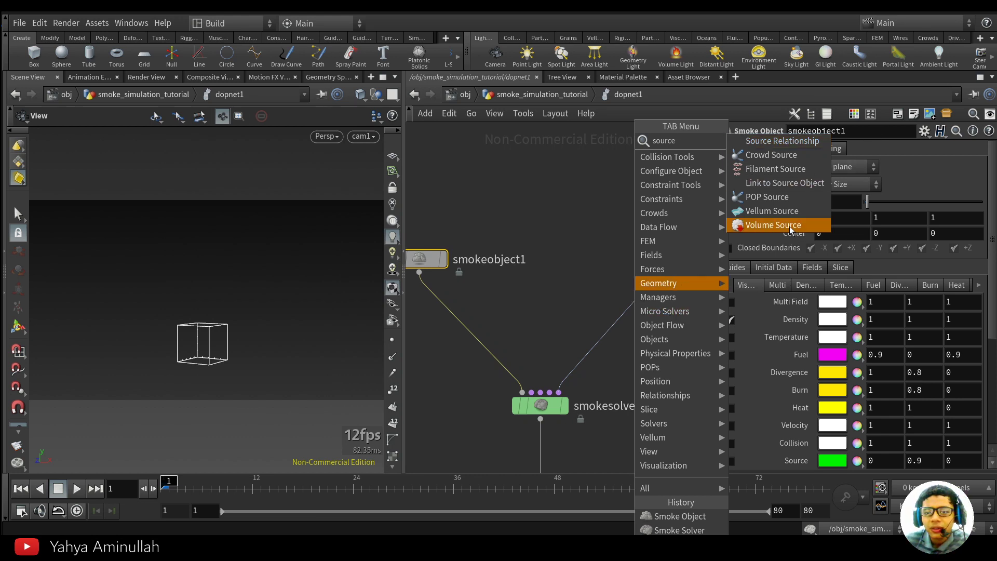
{"action": "left_click", "coordinate": [790, 228]}
{"action": "left_click", "coordinate": [634, 301]}
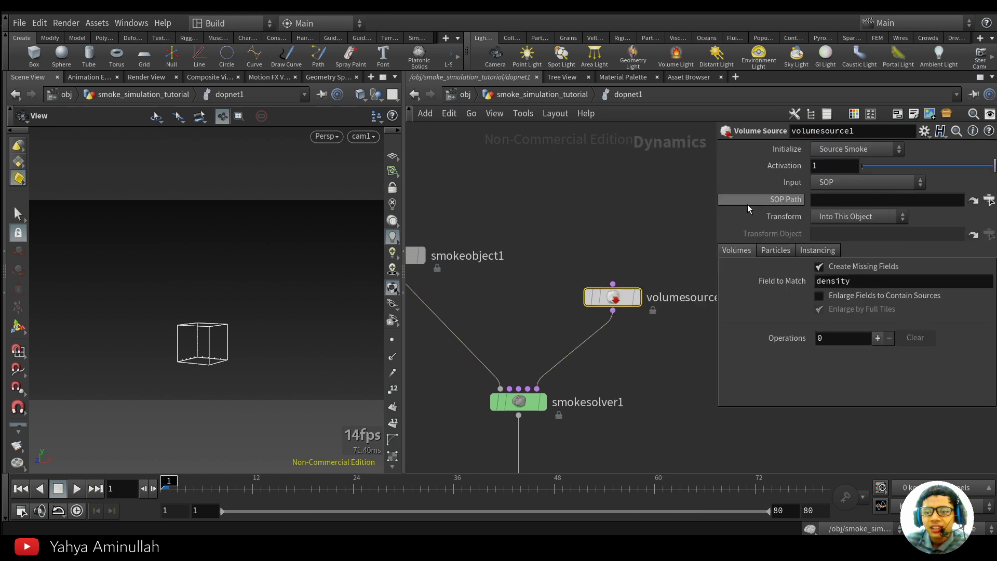
Step: Set the Volume Source's SOP Path to the SOURCE_SMOKE node inside smoke_simulation_tutorial
{"action": "left_click", "coordinate": [989, 200]}
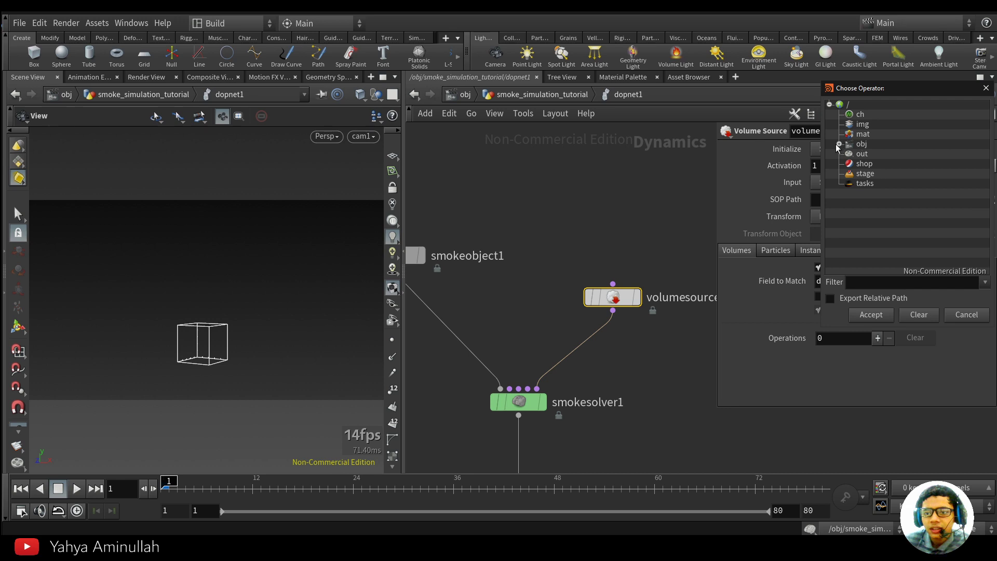
{"action": "left_click", "coordinate": [838, 145]}
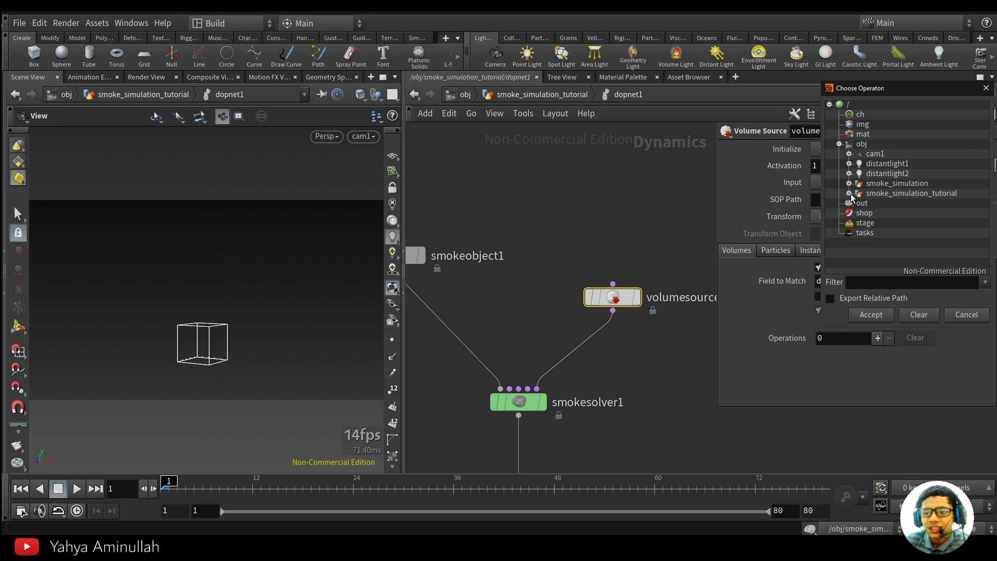
{"action": "left_click", "coordinate": [849, 193]}
{"action": "left_click", "coordinate": [901, 203]}
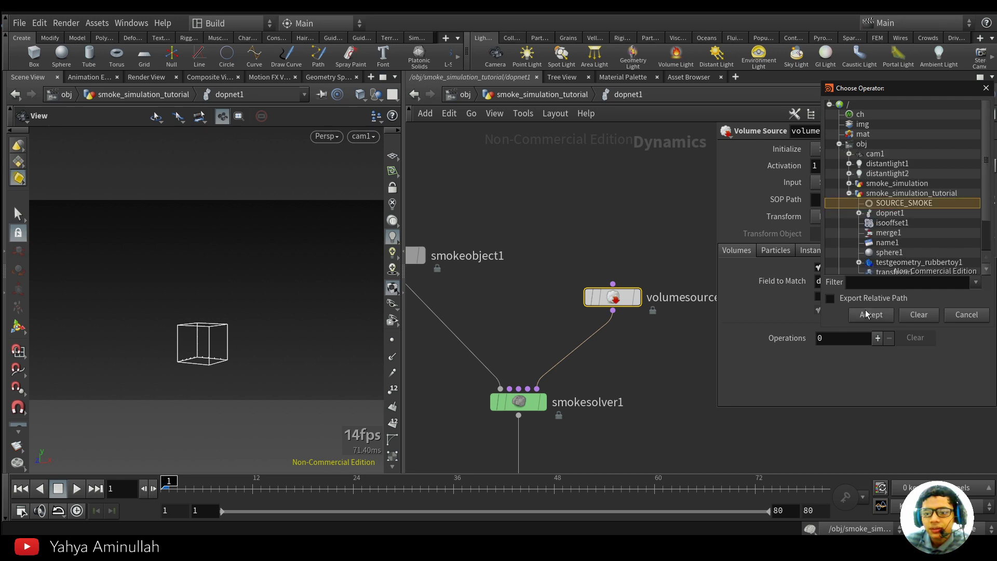
{"action": "left_click", "coordinate": [871, 314]}
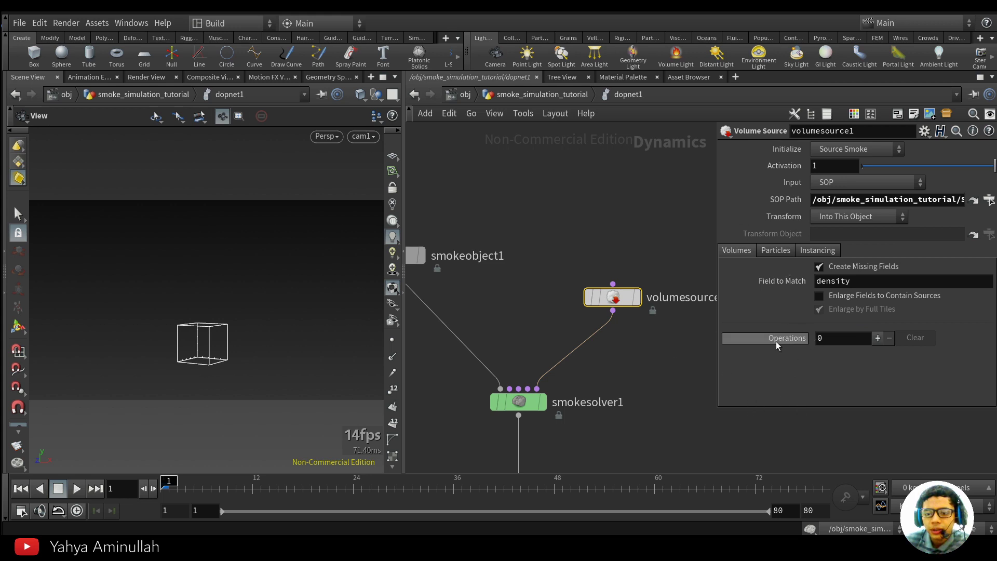
Step: Add a source operation to the Volume Source with density as both its source volume and target field
{"action": "left_click", "coordinate": [877, 338]}
{"action": "scroll", "coordinate": [805, 375], "scroll_direction": "down", "scroll_amount": 1}
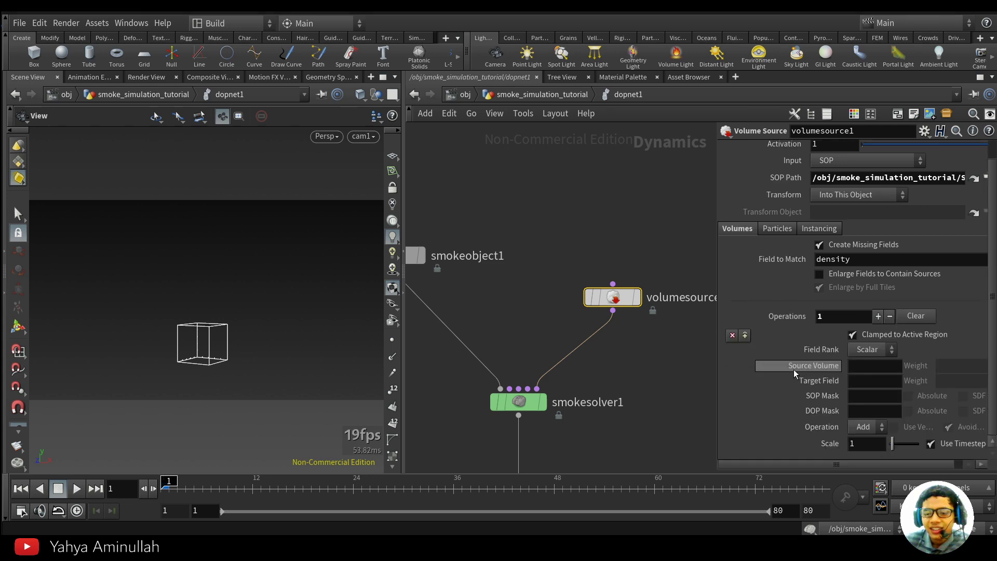
{"action": "left_click", "coordinate": [862, 367]}
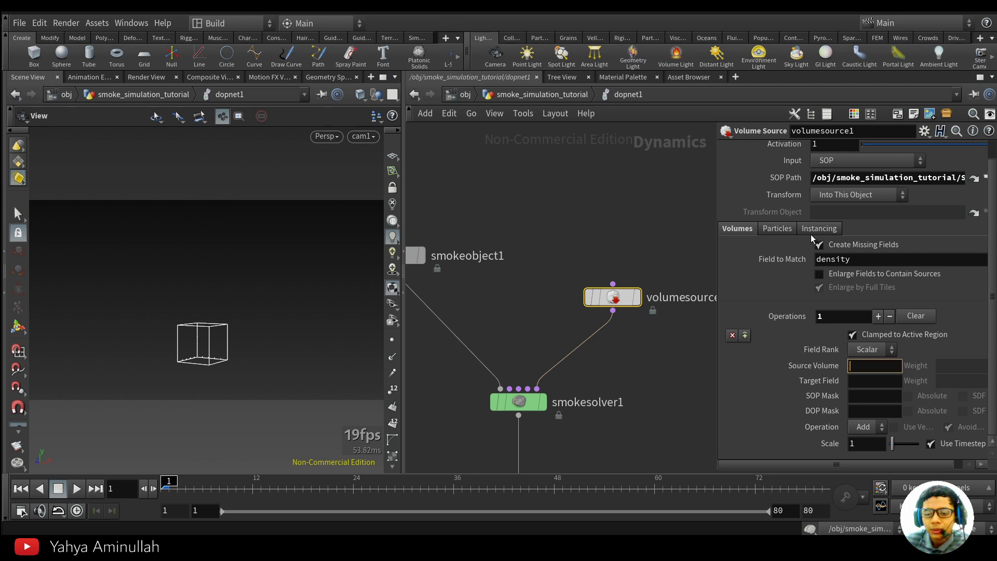
{"action": "left_click", "coordinate": [565, 97]}
{"action": "middle_click", "coordinate": [582, 220]}
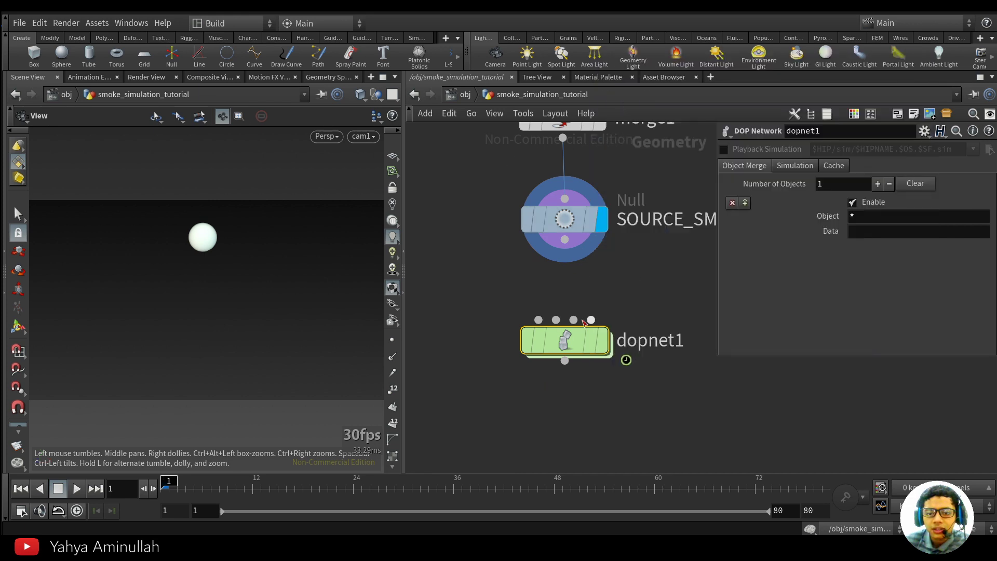
{"action": "double_click", "coordinate": [566, 339]}
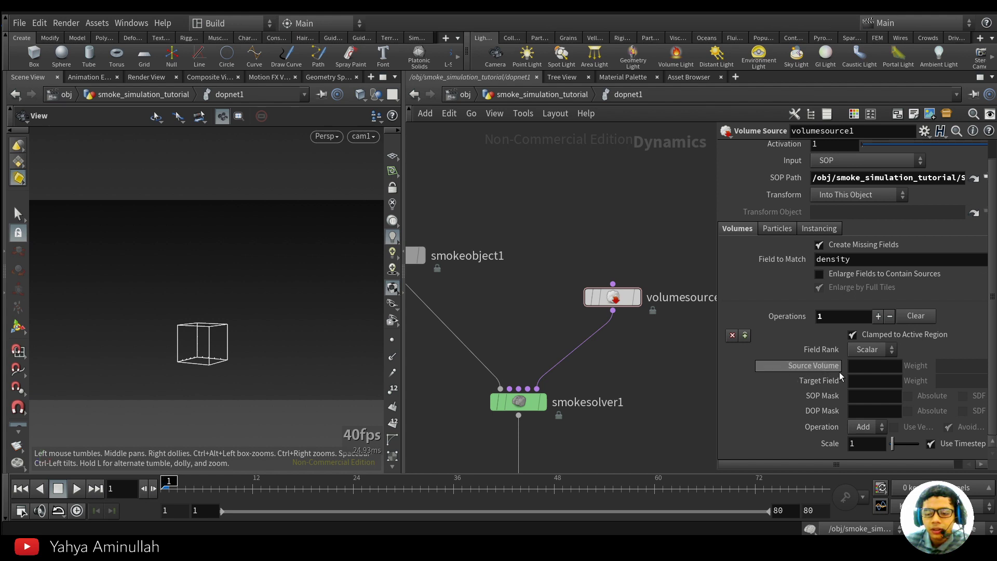
{"action": "type", "text": "de"}
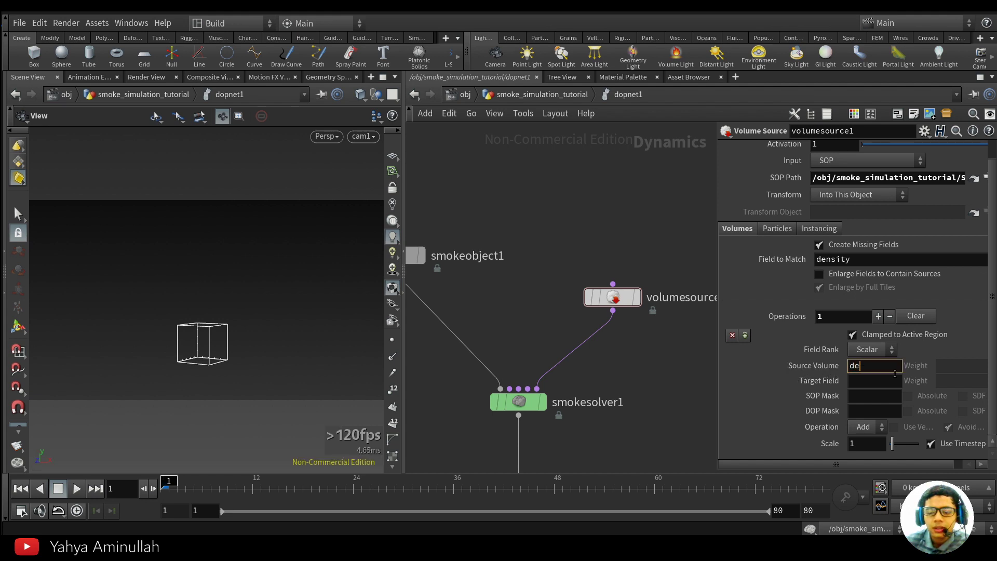
{"action": "type", "text": "nsit"}
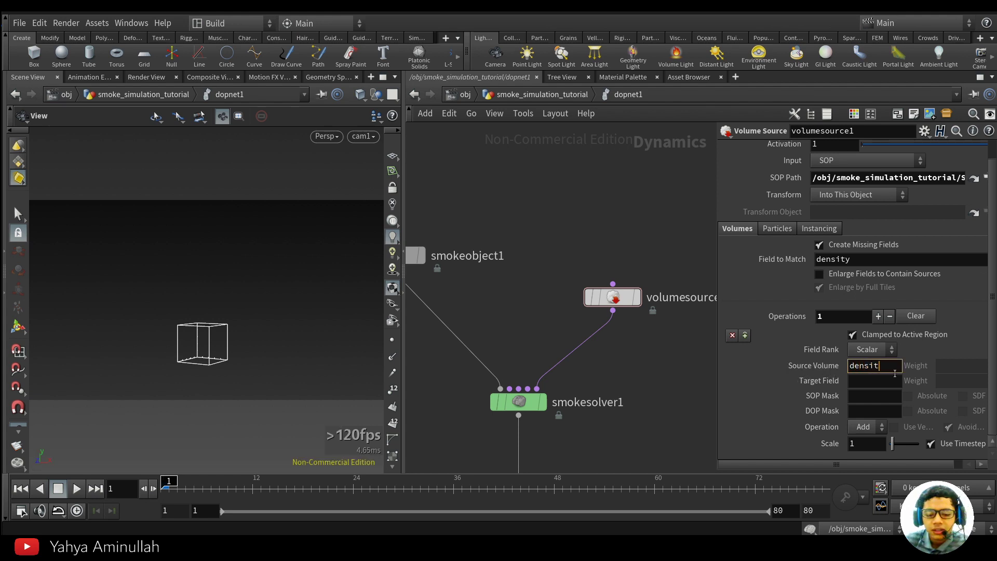
{"action": "type", "text": "y"}
{"action": "left_click", "coordinate": [887, 385]}
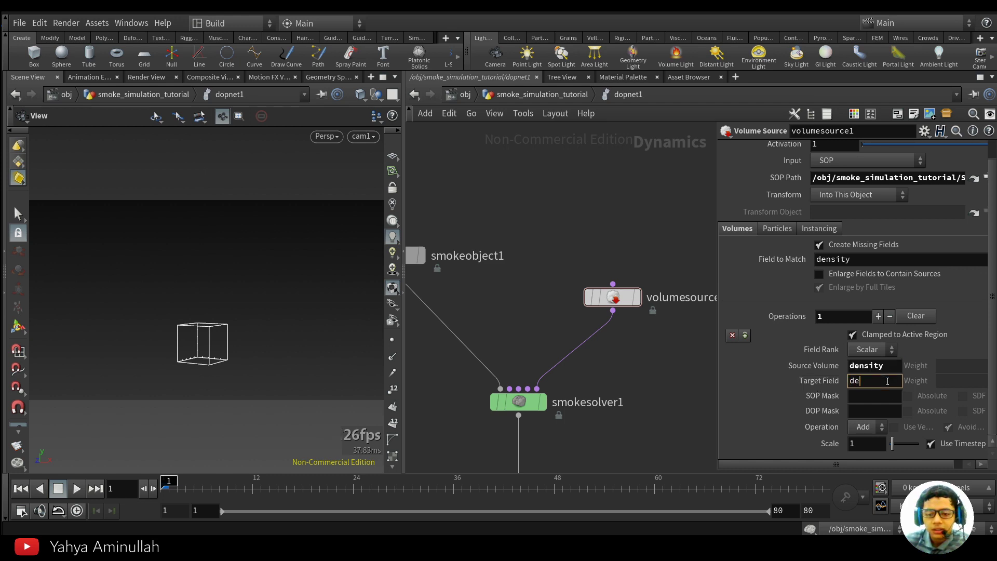
{"action": "key", "text": "Return"}
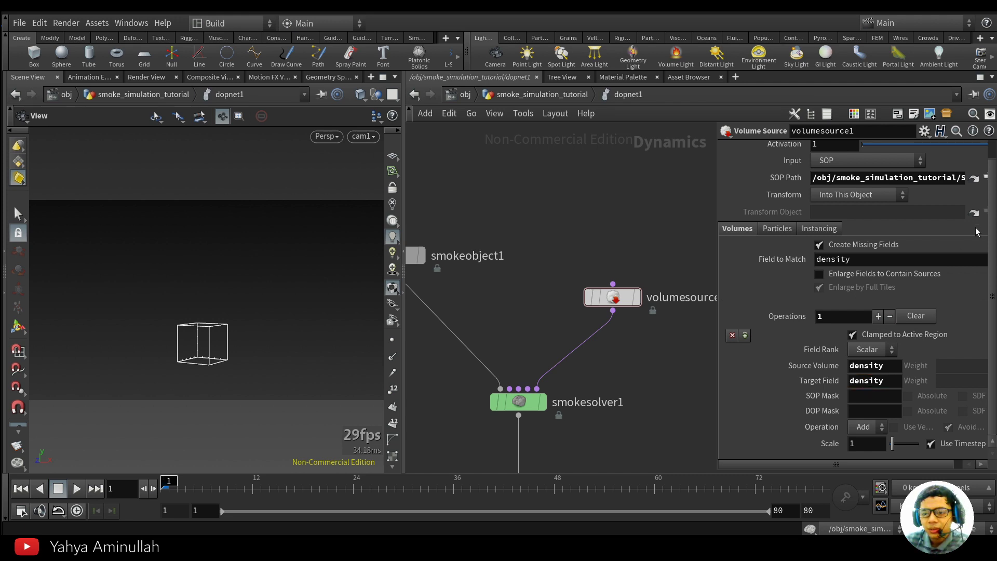
Step: Add a second source operation with temperature as source volume and target field, and widen the parameter area
{"action": "left_click", "coordinate": [745, 335]}
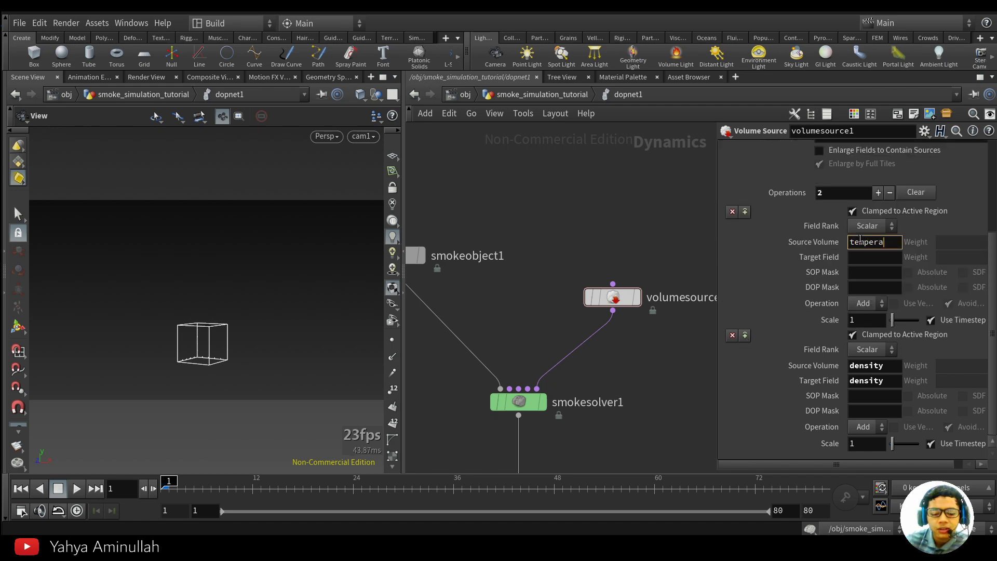
{"action": "key", "text": "Tab"}
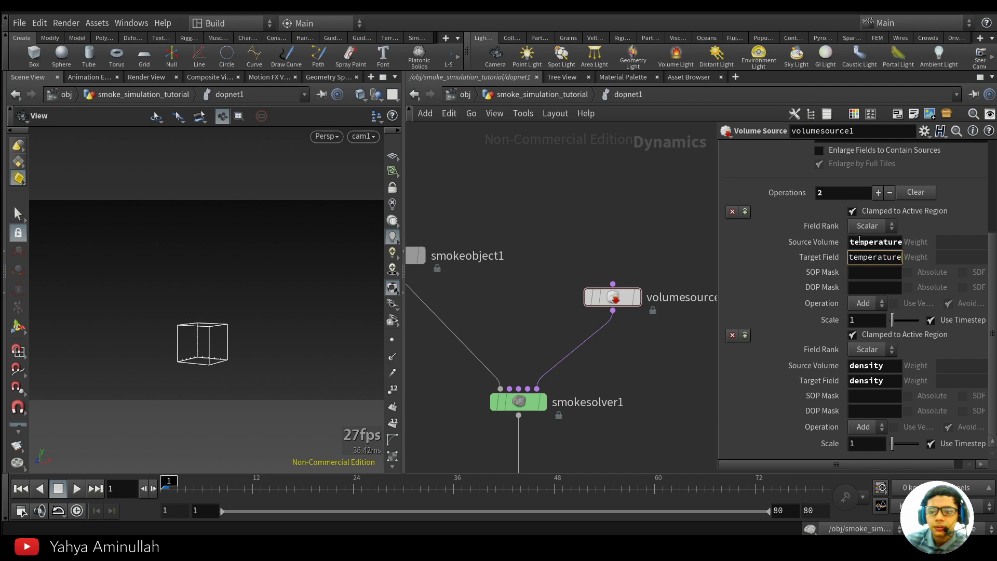
{"action": "key", "text": "Return"}
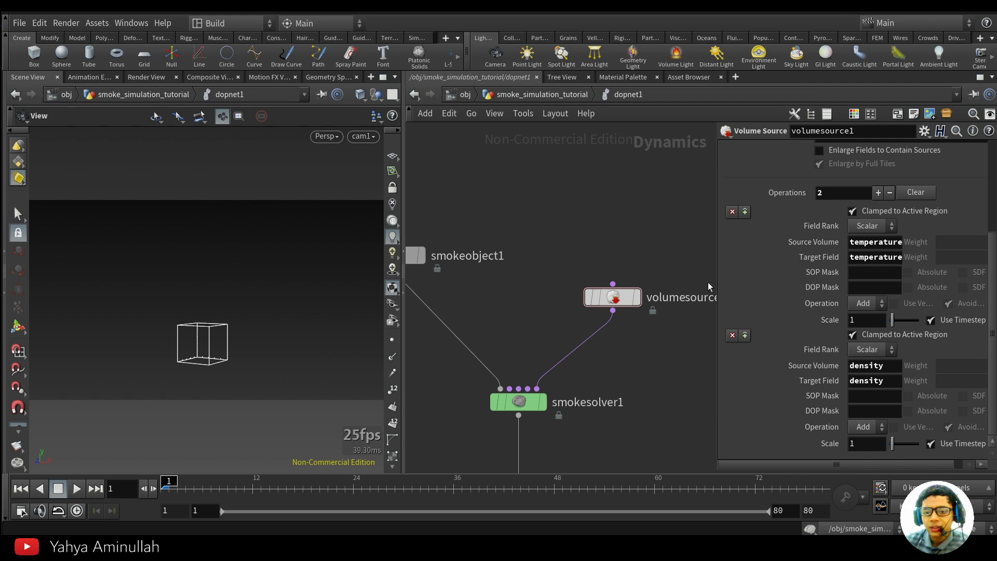
{"action": "left_click_drag", "start_coordinate": [718, 282], "coordinate": [665, 282]}
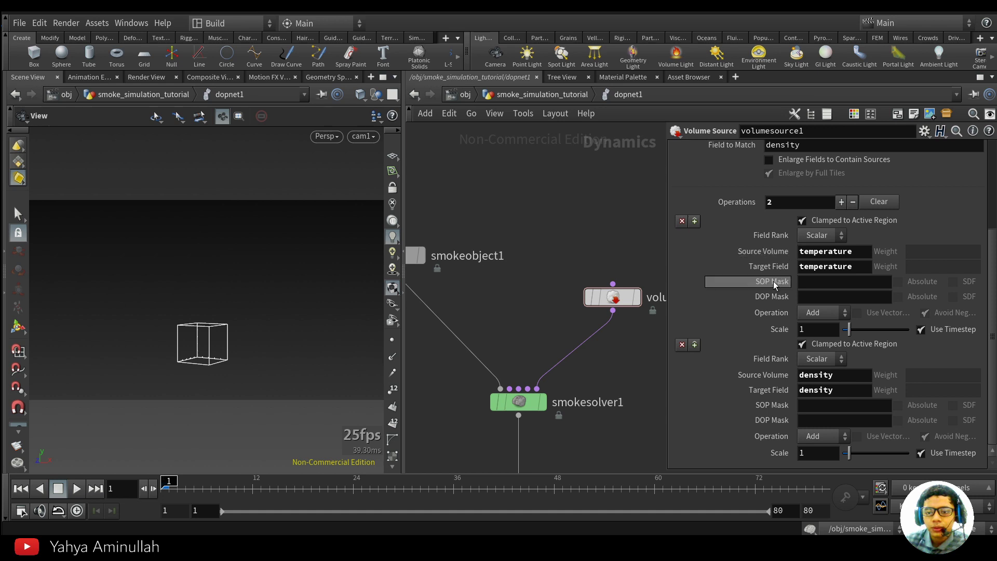
Step: Play the simulation to test the connected smoke object, solver and volume source
{"action": "middle_click_drag", "start_coordinate": [603, 420], "coordinate": [620, 371]}
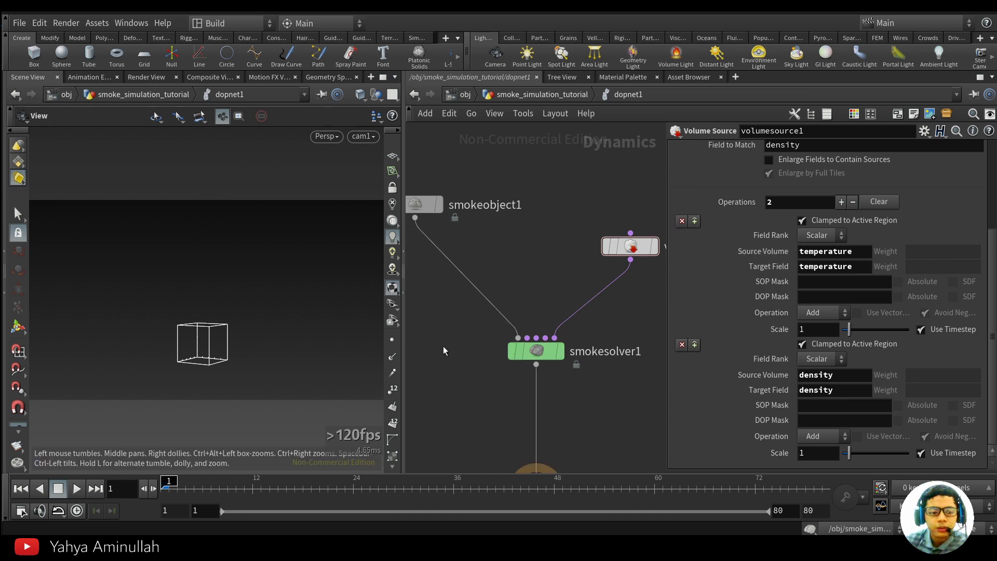
{"action": "middle_click_drag", "start_coordinate": [574, 406], "coordinate": [543, 412]}
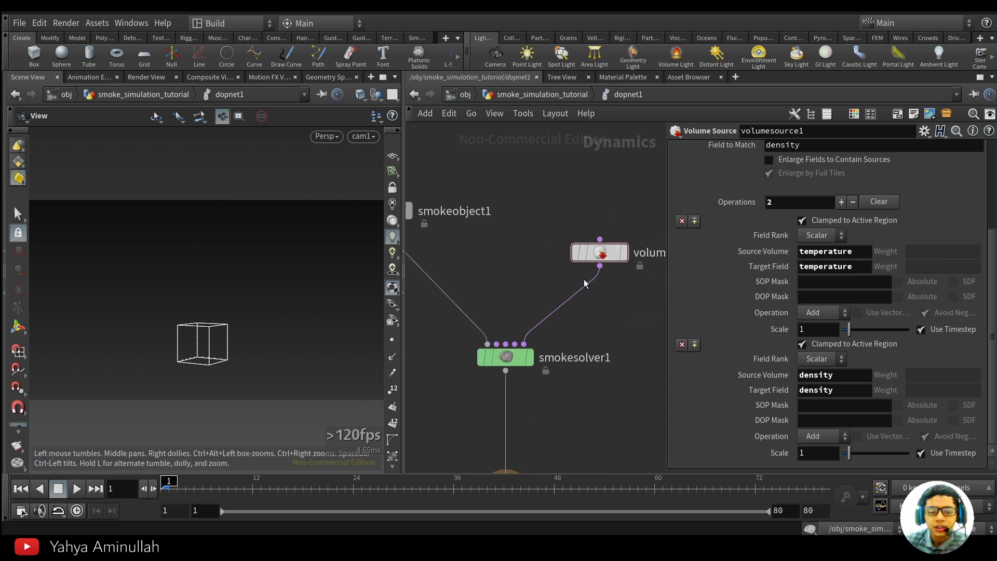
{"action": "middle_click_drag", "start_coordinate": [609, 324], "coordinate": [616, 268]}
{"action": "left_click", "coordinate": [77, 488]}
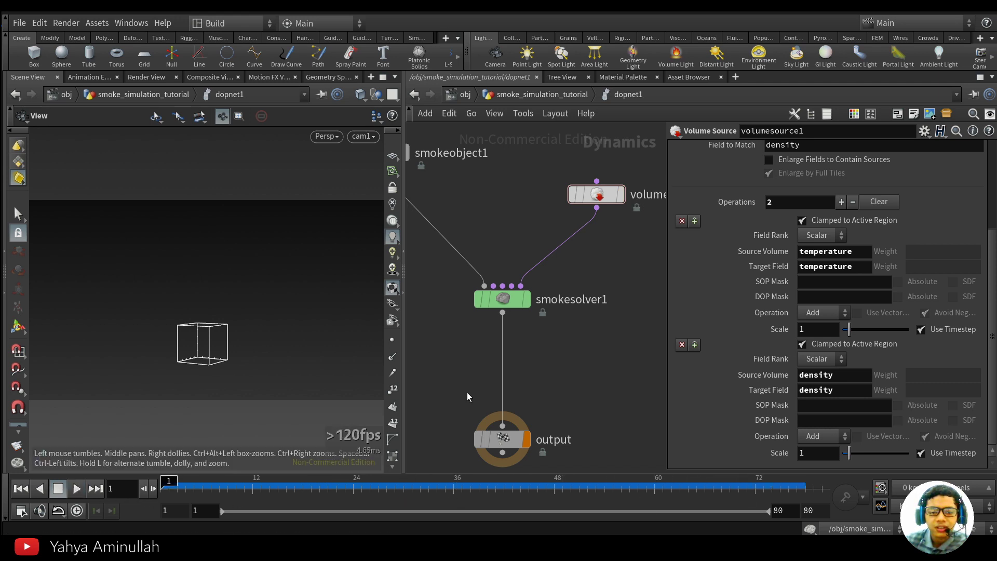
Step: Review the DOP network's connections, the Volume Source's parameters and the Smoke Object's parameters
{"action": "scroll", "coordinate": [621, 417], "scroll_direction": "down", "scroll_amount": 2}
{"action": "middle_click_drag", "start_coordinate": [514, 380], "coordinate": [461, 391]}
{"action": "middle_click_drag", "start_coordinate": [502, 298], "coordinate": [533, 294]}
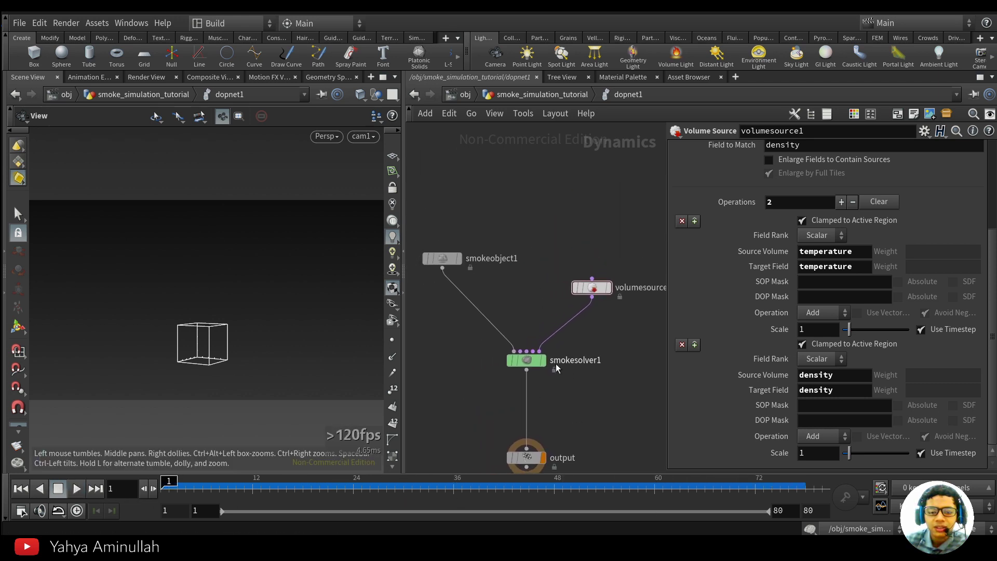
{"action": "middle_click_drag", "start_coordinate": [450, 266], "coordinate": [504, 256]}
{"action": "scroll", "coordinate": [728, 260], "scroll_direction": "up", "scroll_amount": 5}
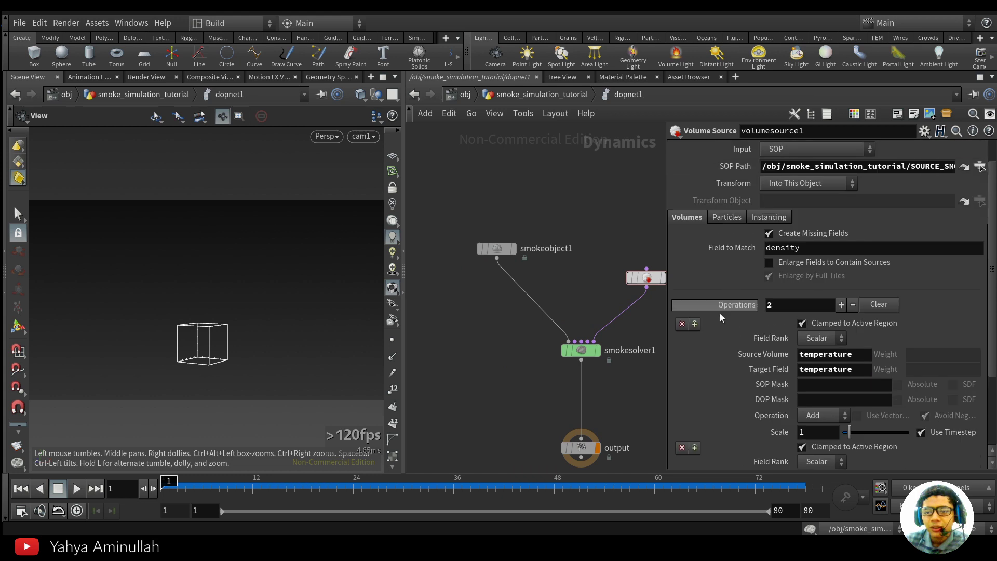
{"action": "scroll", "coordinate": [572, 291], "scroll_direction": "up", "scroll_amount": 3}
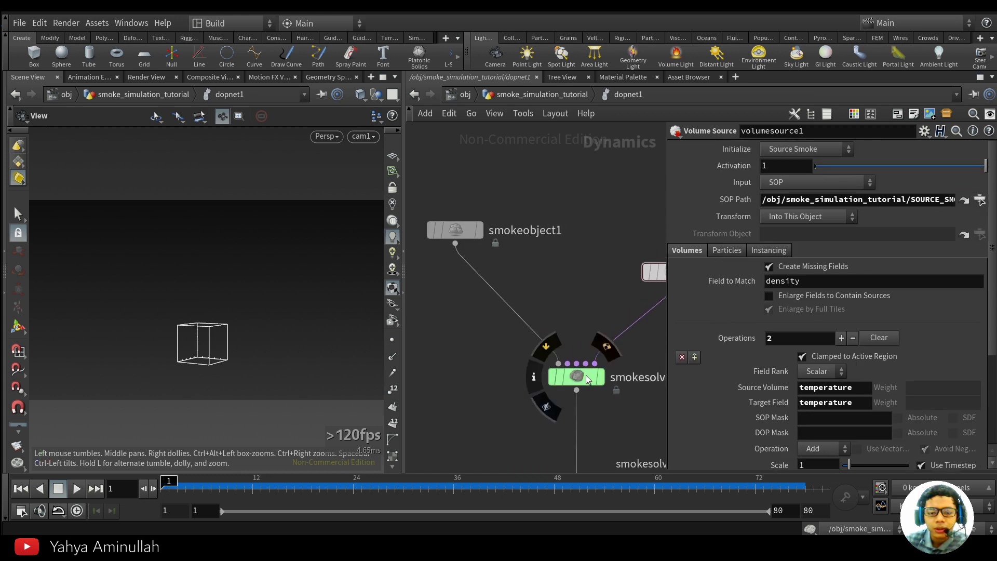
{"action": "left_click", "coordinate": [457, 232]}
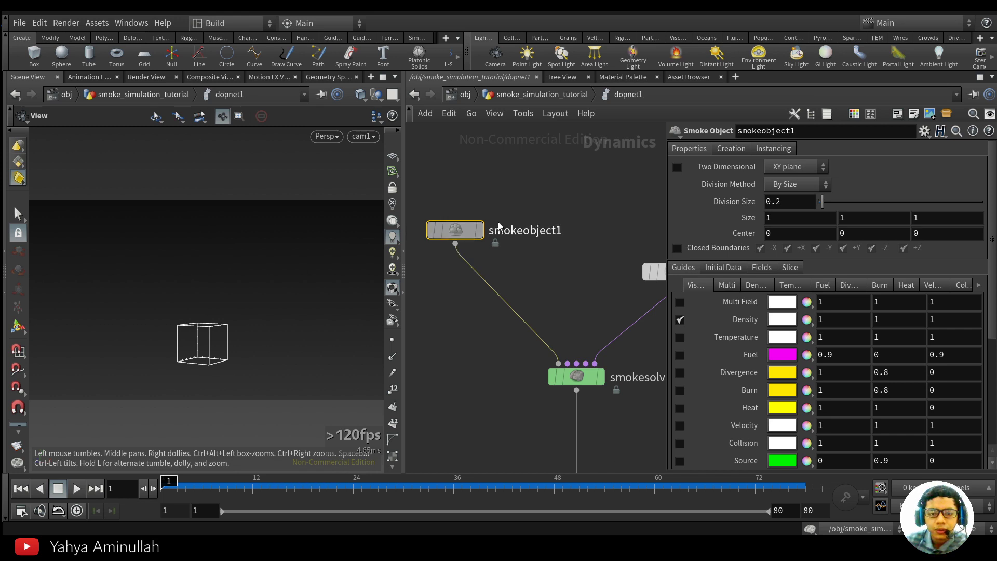
{"action": "mouse_move", "coordinate": [462, 238]}
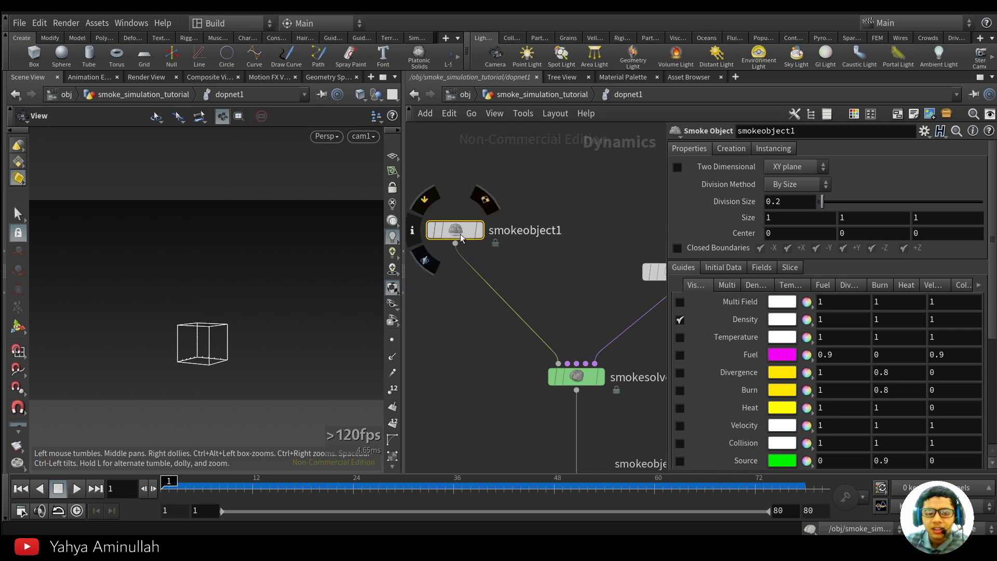
{"action": "double_click", "coordinate": [456, 227]}
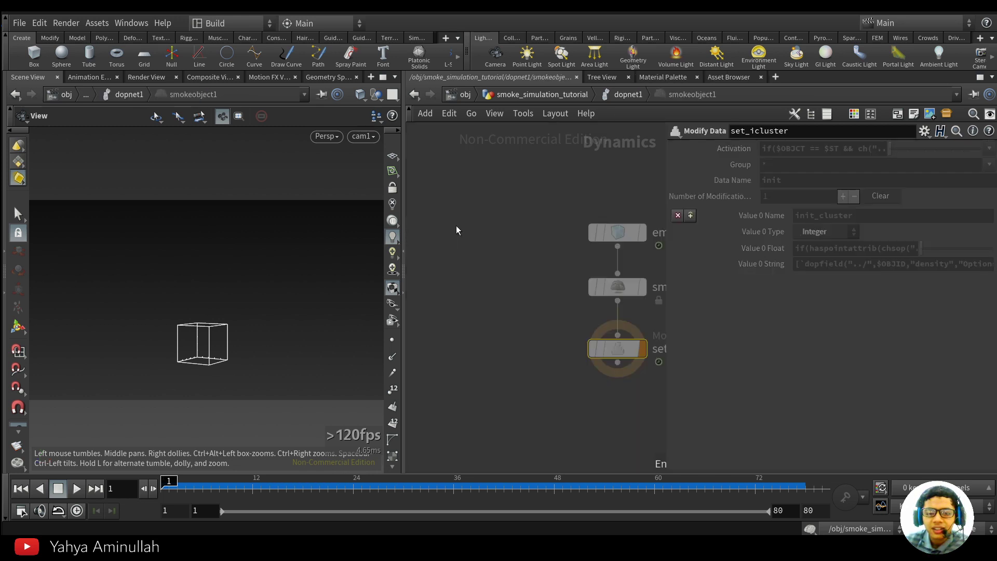
{"action": "left_click", "coordinate": [519, 97]}
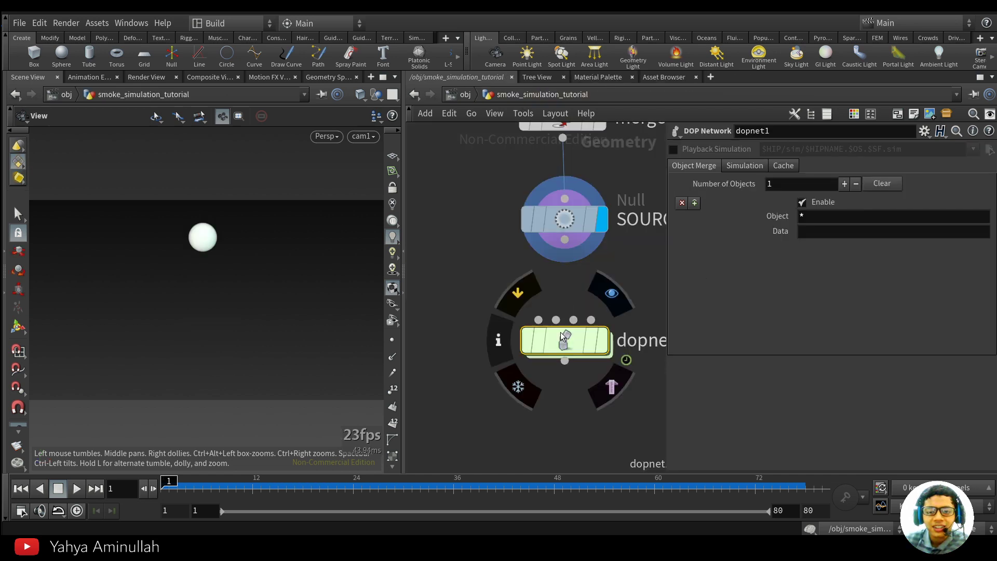
{"action": "double_click", "coordinate": [569, 343]}
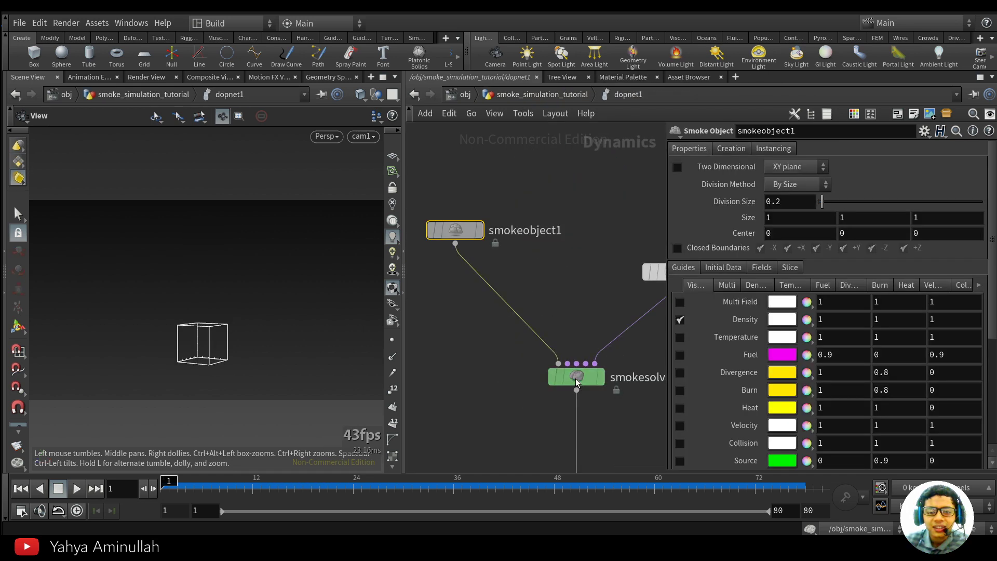
Step: Enlarge the Smoke Object's container with its viewport handles to about 4.25 by 5.29 by 5.68, with its center raised to about 1.29 in Y
{"action": "left_click", "coordinate": [576, 377]}
{"action": "key", "text": "Return"}
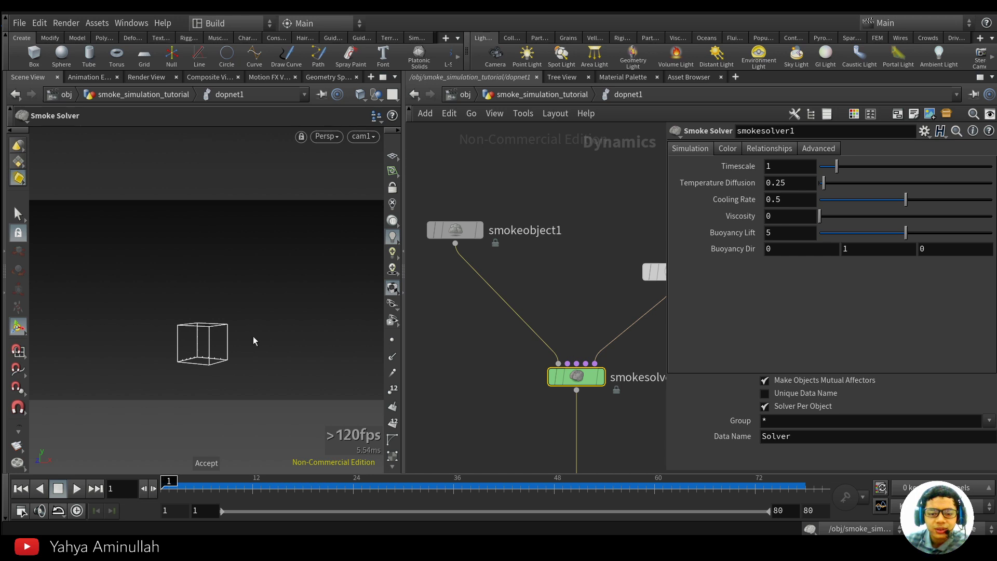
{"action": "left_click", "coordinate": [455, 230]}
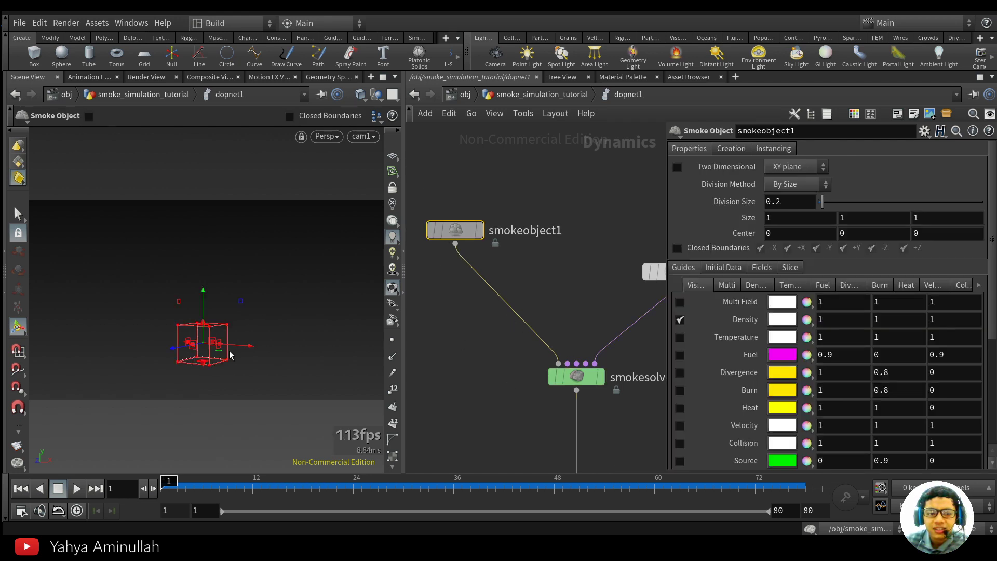
{"action": "left_click_drag", "start_coordinate": [221, 344], "coordinate": [134, 355]}
{"action": "left_click_drag", "start_coordinate": [203, 325], "coordinate": [203, 197], "text": "shift"}
Step: Play the simulation in the enlarged container and go back to frame 3
{"action": "left_click", "coordinate": [76, 489]}
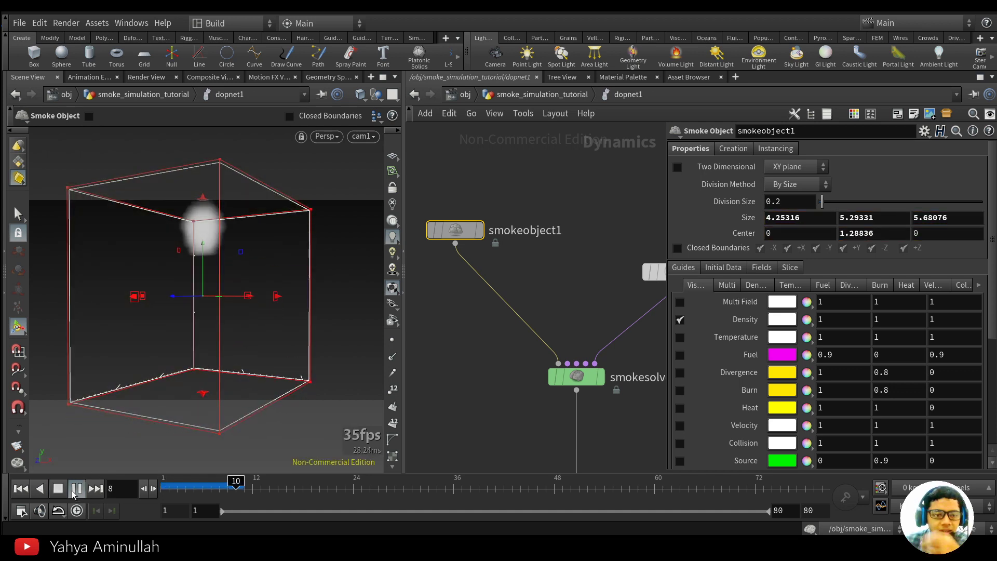
{"action": "left_click", "coordinate": [177, 489]}
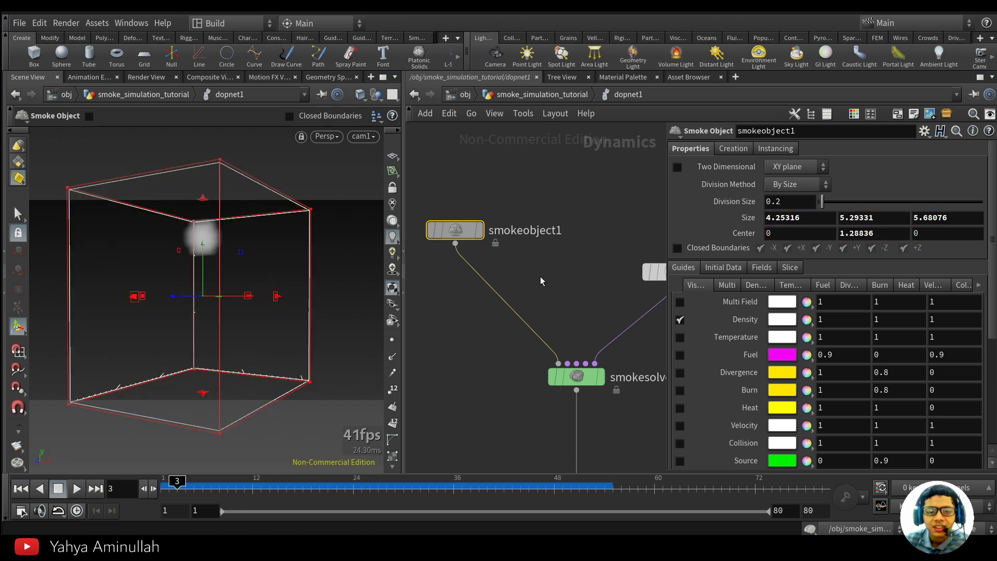
{"action": "middle_click_drag", "start_coordinate": [458, 343], "coordinate": [477, 360]}
{"action": "scroll", "coordinate": [475, 250], "scroll_direction": "up", "scroll_amount": 2}
Step: Return from the DOP network to the smoke_simulation_tutorial geometry level
{"action": "middle_click", "coordinate": [472, 242]}
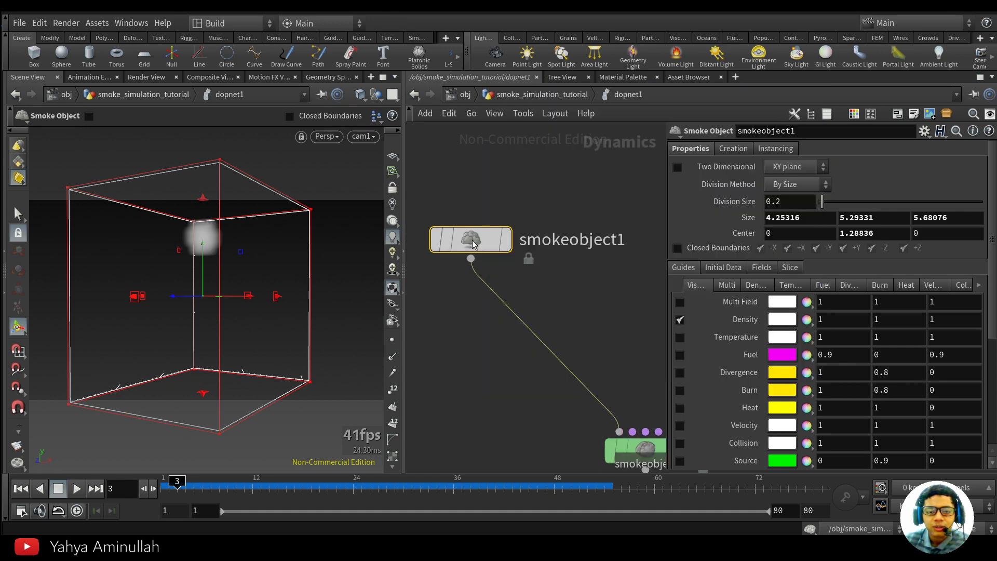
{"action": "double_click", "coordinate": [472, 240]}
{"action": "left_click", "coordinate": [506, 95]}
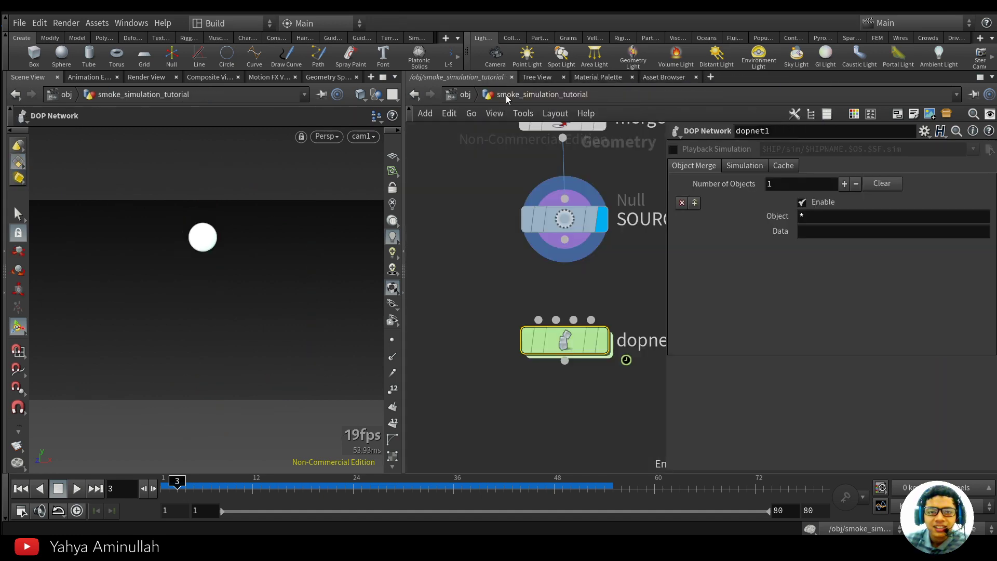
Step: Reopen the dopnet1 network and show the Smoke Object's container handles in the viewport
{"action": "scroll", "coordinate": [540, 412], "scroll_direction": "down", "scroll_amount": 3}
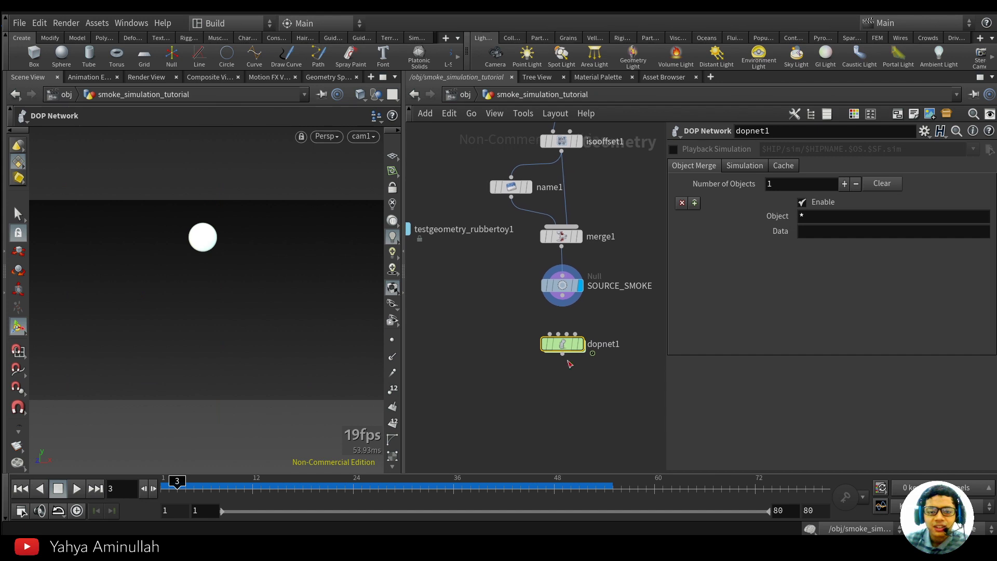
{"action": "double_click", "coordinate": [564, 343]}
{"action": "left_click", "coordinate": [474, 247]}
{"action": "key", "text": "s"}
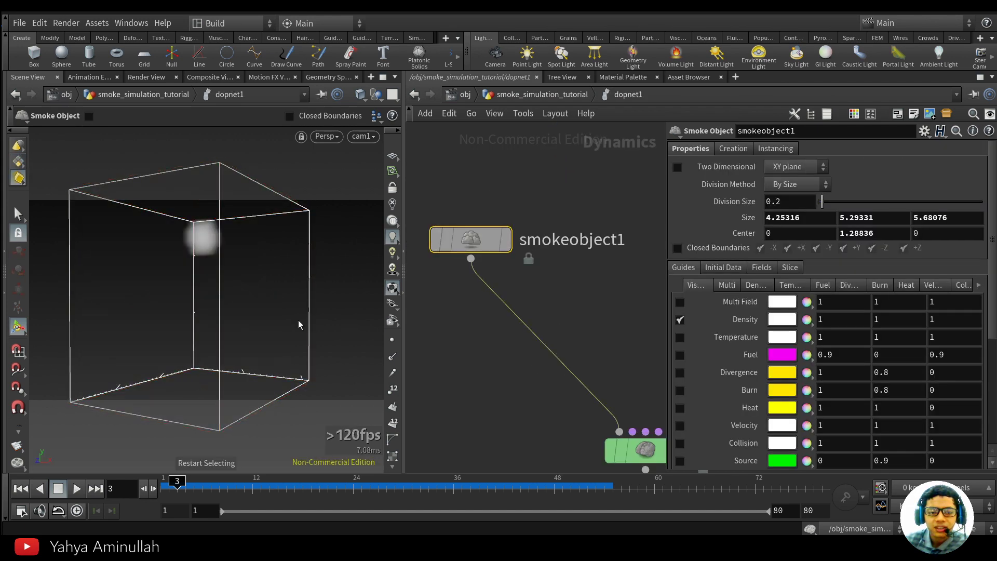
{"action": "key", "text": "Escape"}
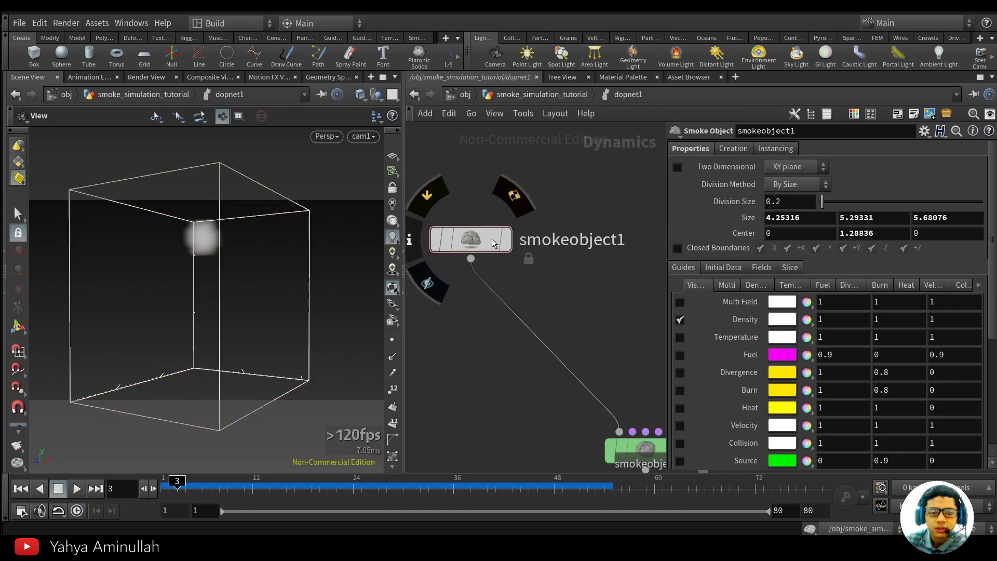
{"action": "left_click", "coordinate": [471, 240]}
{"action": "key", "text": "Return"}
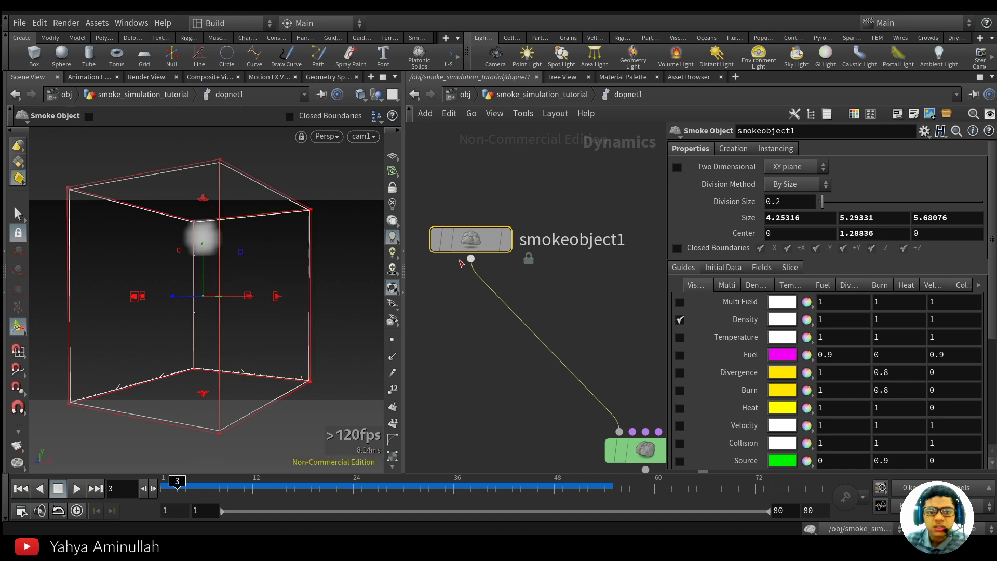
Step: Look at the nodes inside the Smoke Object and return to the dopnet1 level
{"action": "key", "text": "i"}
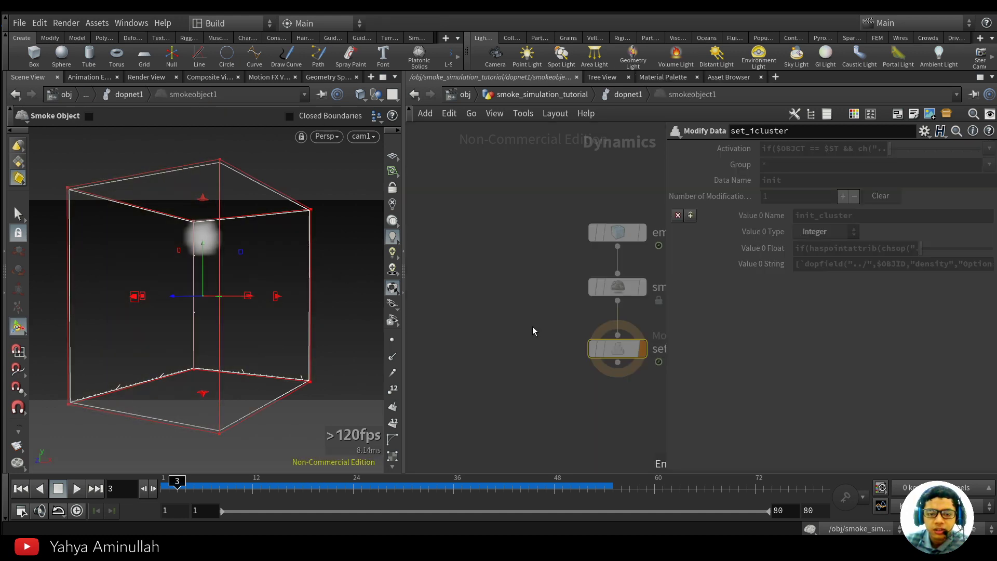
{"action": "middle_click_drag", "start_coordinate": [595, 379], "coordinate": [475, 377]}
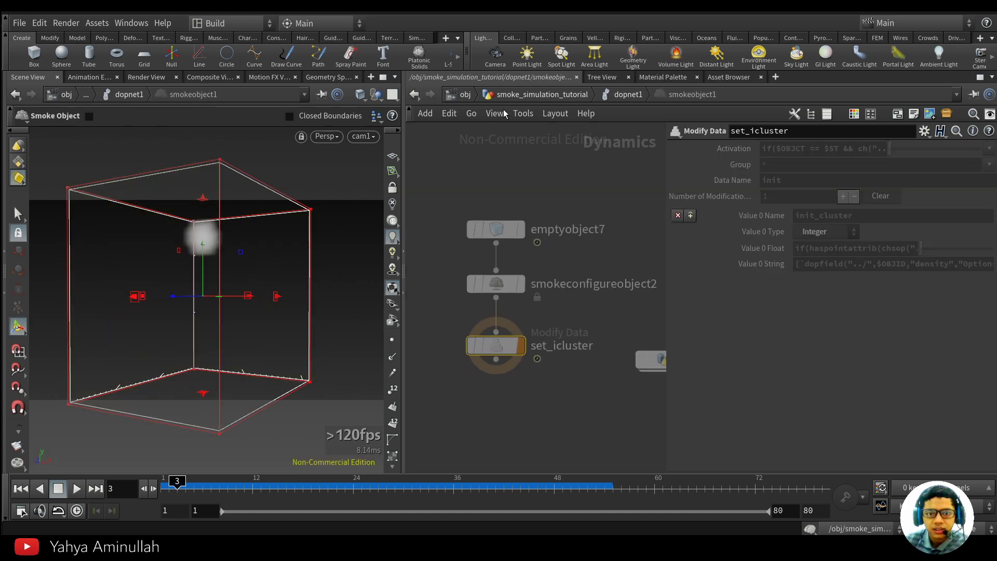
{"action": "key", "text": "u"}
{"action": "scroll", "coordinate": [481, 391], "scroll_direction": "up", "scroll_amount": 1}
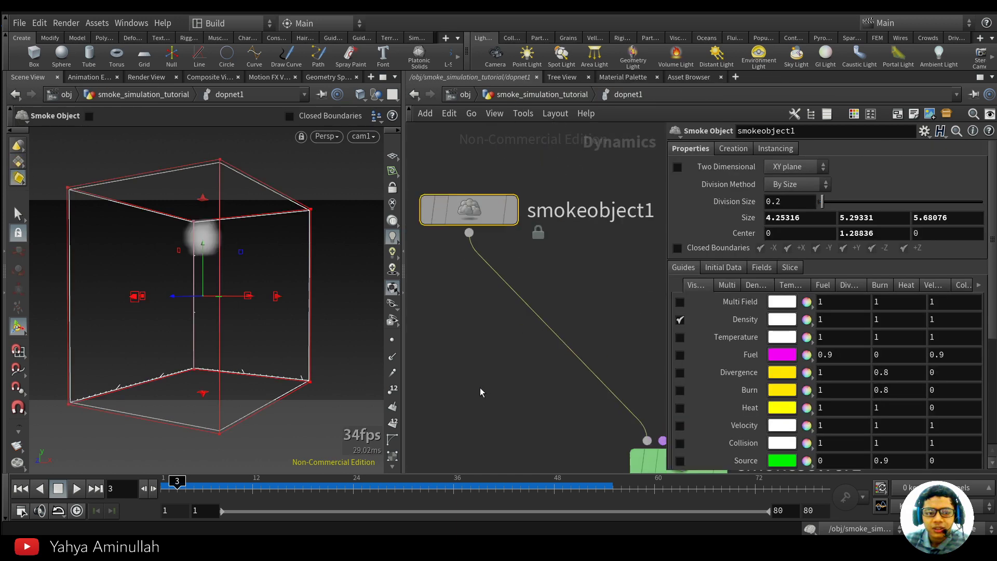
Step: Set the Smoke Solver's Buoyancy Lift to -5
{"action": "middle_click_drag", "start_coordinate": [532, 402], "coordinate": [494, 356]}
{"action": "scroll", "coordinate": [494, 357], "scroll_direction": "down", "scroll_amount": 2}
{"action": "middle_click_drag", "start_coordinate": [663, 407], "coordinate": [607, 283]}
{"action": "scroll", "coordinate": [597, 362], "scroll_direction": "down", "scroll_amount": 1}
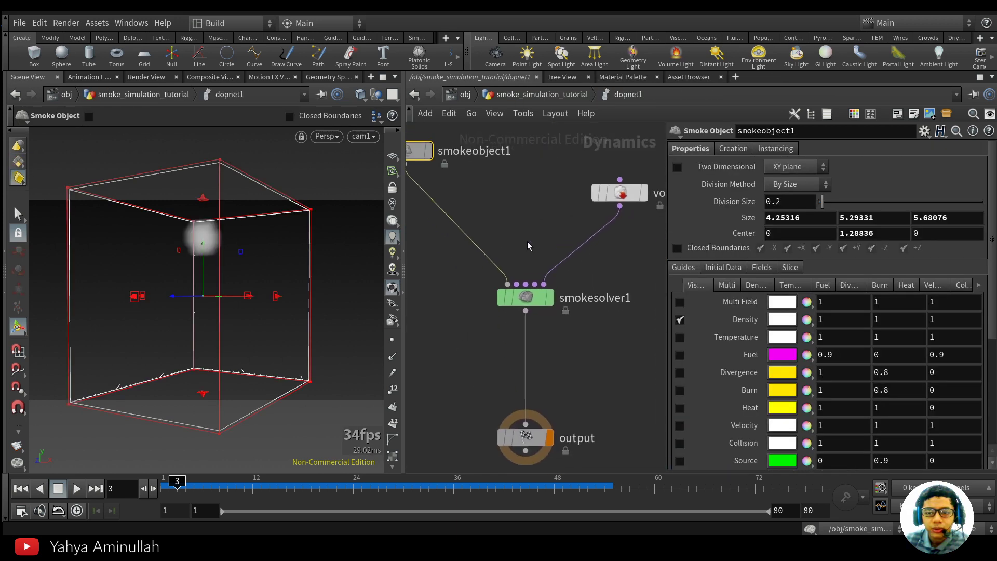
{"action": "left_click", "coordinate": [526, 297]}
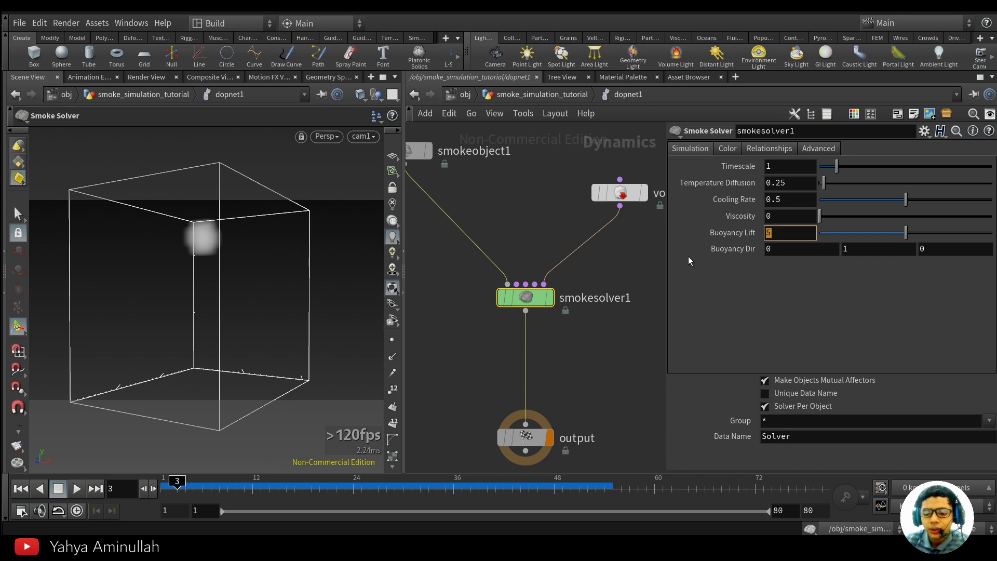
{"action": "type", "text": "-5"}
{"action": "key", "text": "Return"}
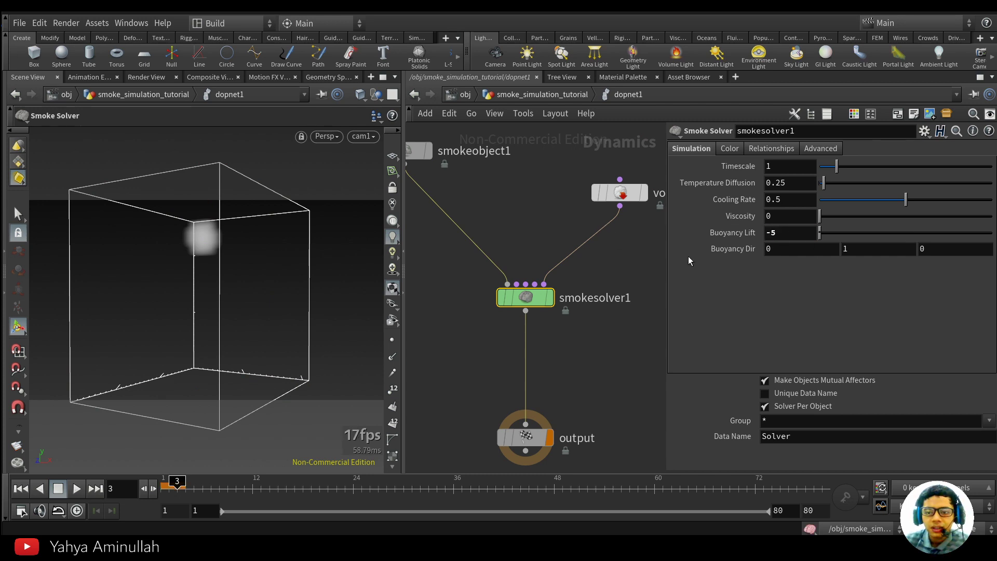
Step: Play the simulation from the first frame with the changed buoyancy
{"action": "scroll", "coordinate": [582, 333], "scroll_direction": "down", "scroll_amount": 2}
{"action": "middle_click_drag", "start_coordinate": [540, 311], "coordinate": [536, 384]}
{"action": "scroll", "coordinate": [537, 387], "scroll_direction": "up", "scroll_amount": 1}
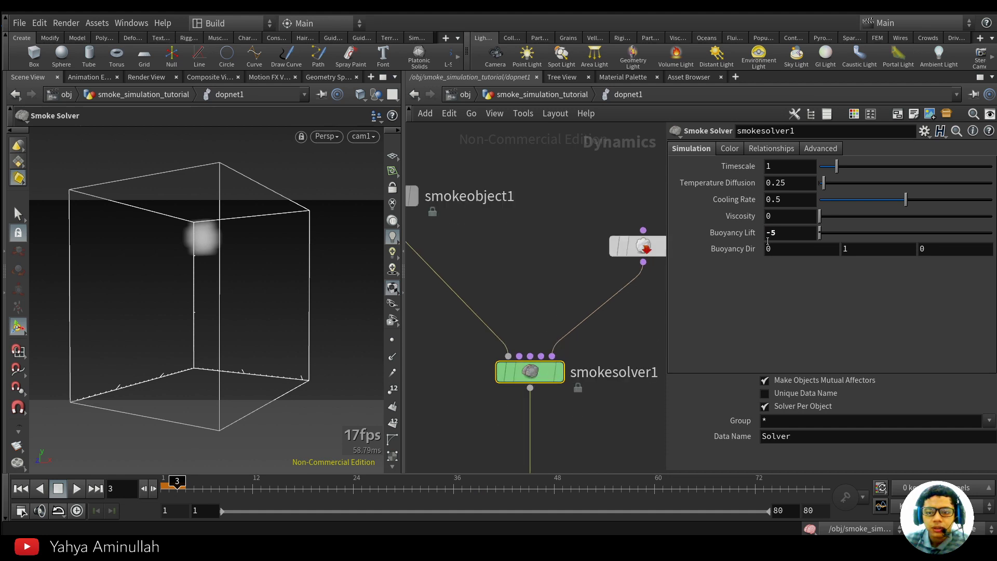
{"action": "left_click_drag", "start_coordinate": [183, 490], "coordinate": [163, 489]}
{"action": "left_click", "coordinate": [76, 489]}
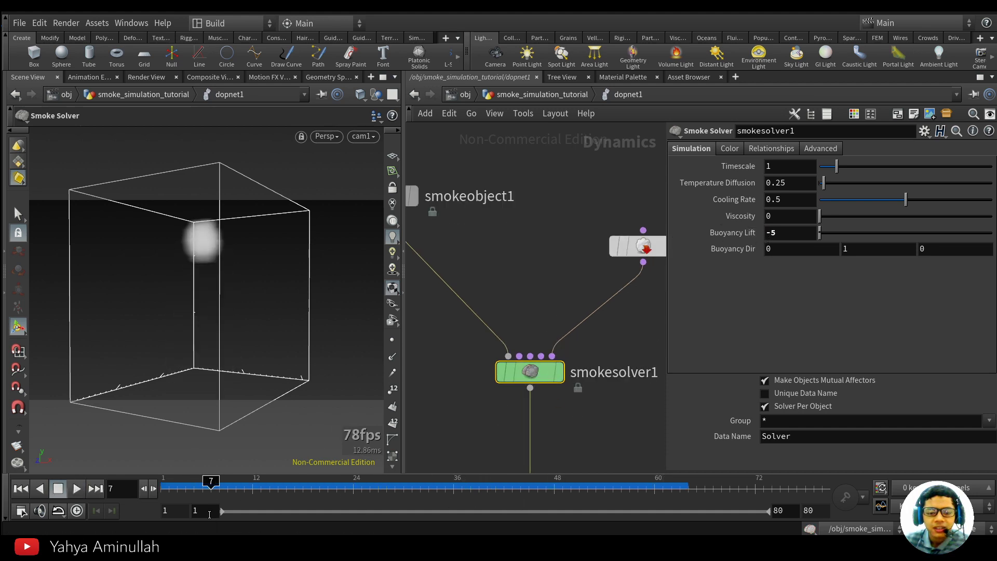
Step: Return from the DOP network to the smoke_simulation_tutorial geometry level
{"action": "scroll", "coordinate": [621, 340], "scroll_direction": "down", "scroll_amount": 2}
{"action": "middle_click_drag", "start_coordinate": [622, 340], "coordinate": [573, 257]}
{"action": "middle_click_drag", "start_coordinate": [562, 322], "coordinate": [567, 332]}
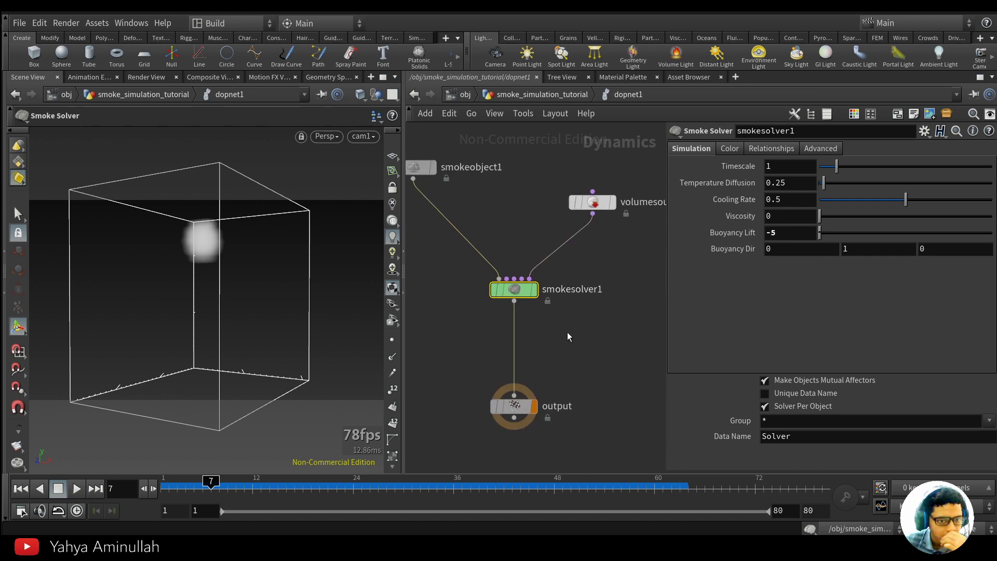
{"action": "middle_click_drag", "start_coordinate": [567, 331], "coordinate": [595, 365]}
{"action": "middle_click_drag", "start_coordinate": [480, 341], "coordinate": [497, 343]}
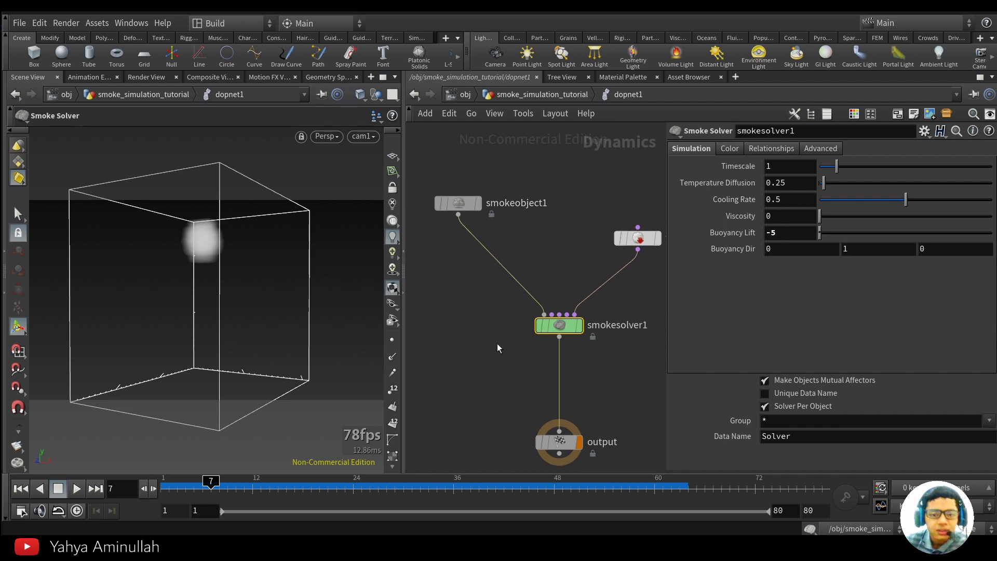
{"action": "left_click", "coordinate": [568, 99]}
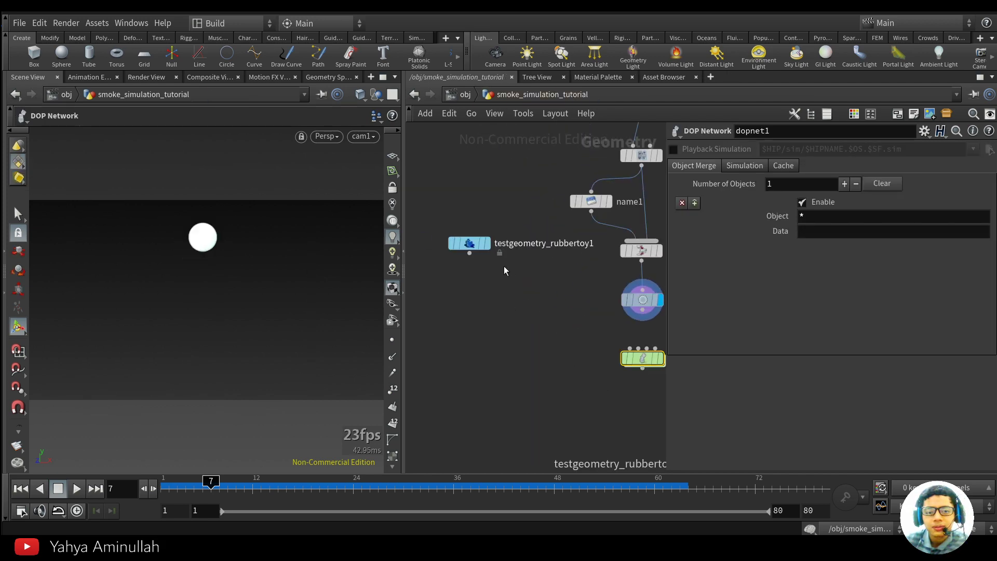
{"action": "key", "text": "Tab"}
{"action": "type", "text": "coll"}
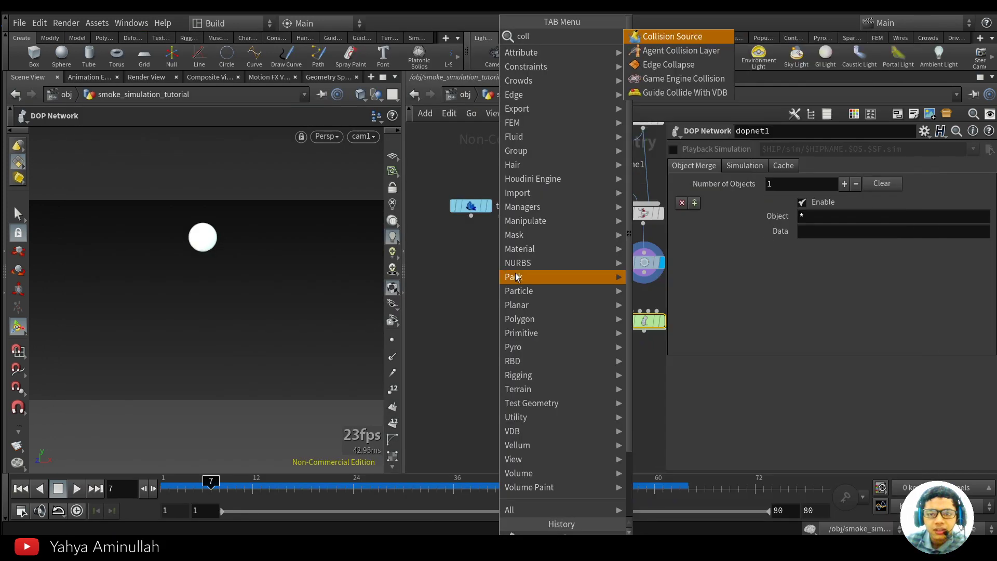
{"action": "left_click", "coordinate": [671, 49]}
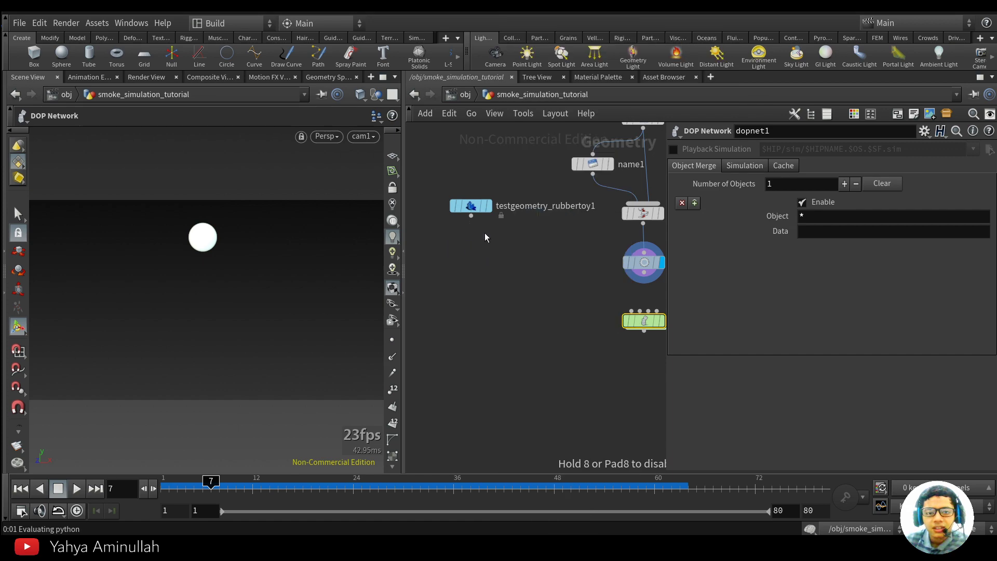
{"action": "left_click", "coordinate": [471, 248]}
{"action": "scroll", "coordinate": [483, 245], "scroll_direction": "up", "scroll_amount": 2}
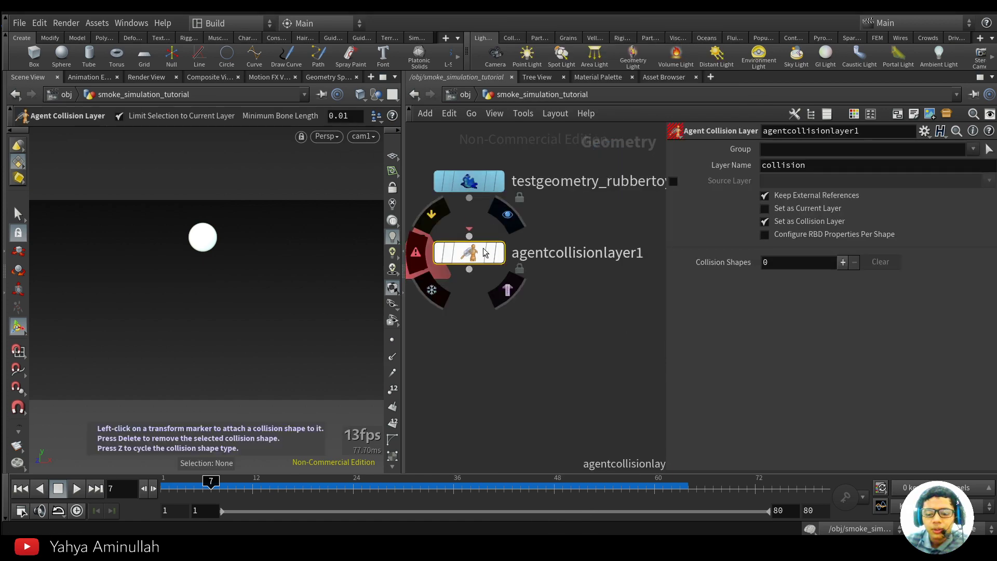
{"action": "key", "text": "Delete"}
{"action": "key", "text": "Tab"}
{"action": "type", "text": "colli"}
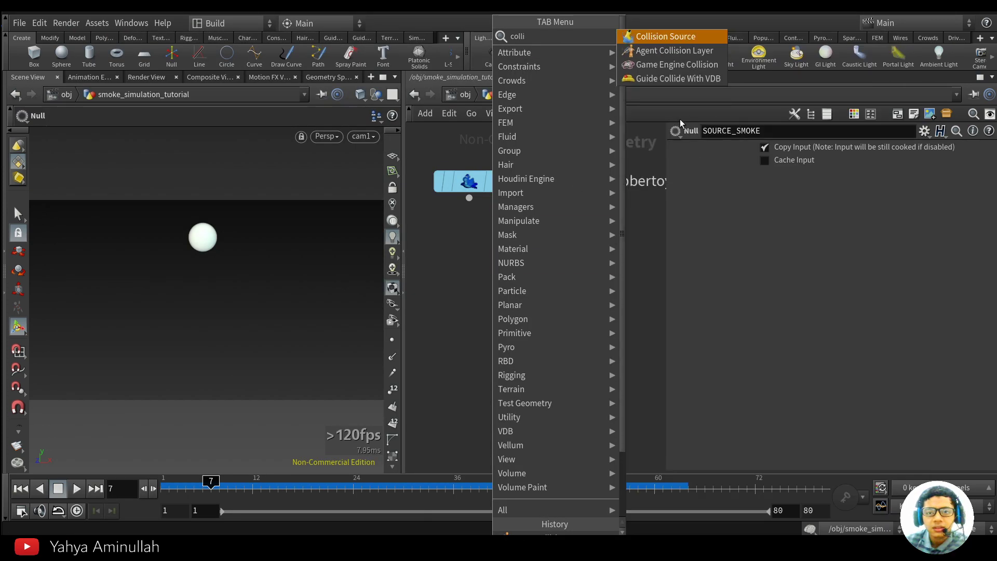
{"action": "left_click", "coordinate": [686, 49]}
{"action": "left_click", "coordinate": [480, 248]}
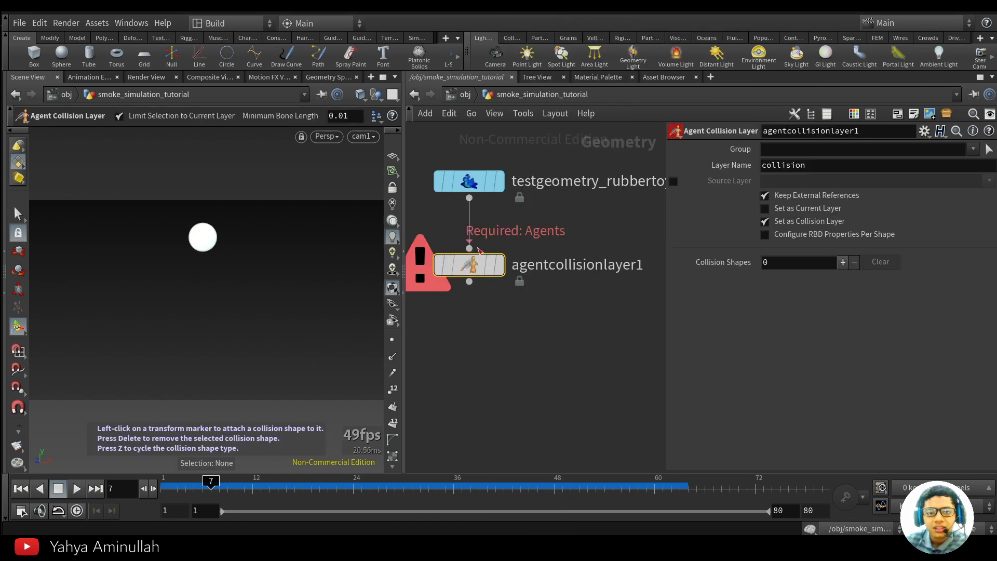
{"action": "key", "text": "Delete"}
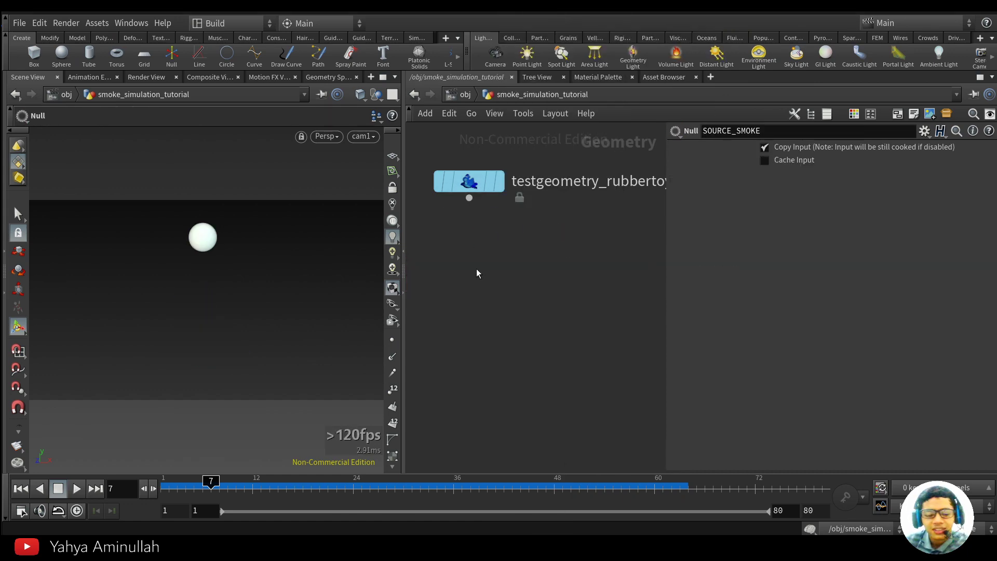
Step: Add a Collision Source node connected below the rubber toy test geometry and turn on its display
{"action": "key", "text": "Tab"}
{"action": "type", "text": "coll"}
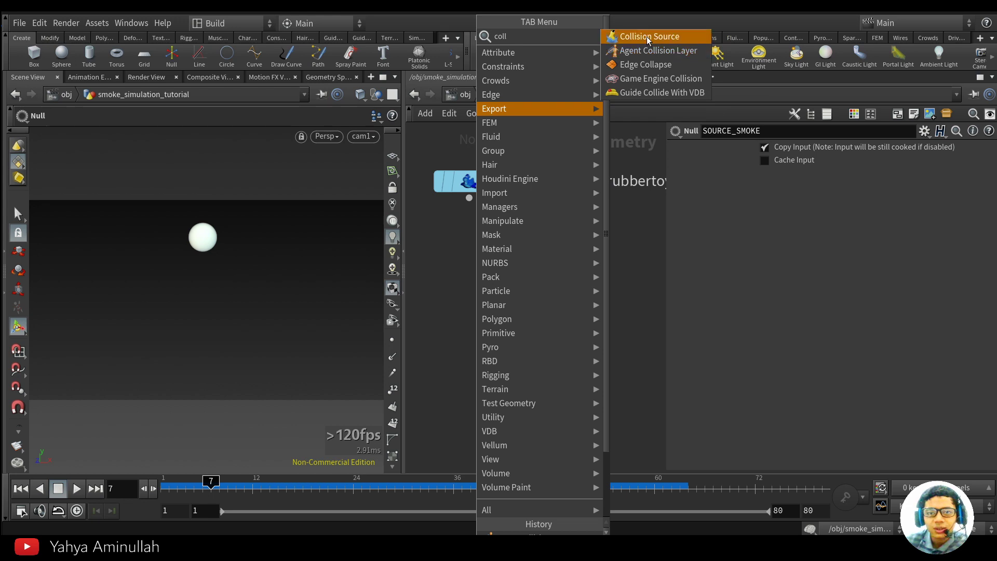
{"action": "left_click", "coordinate": [649, 37]}
{"action": "left_click", "coordinate": [470, 291]}
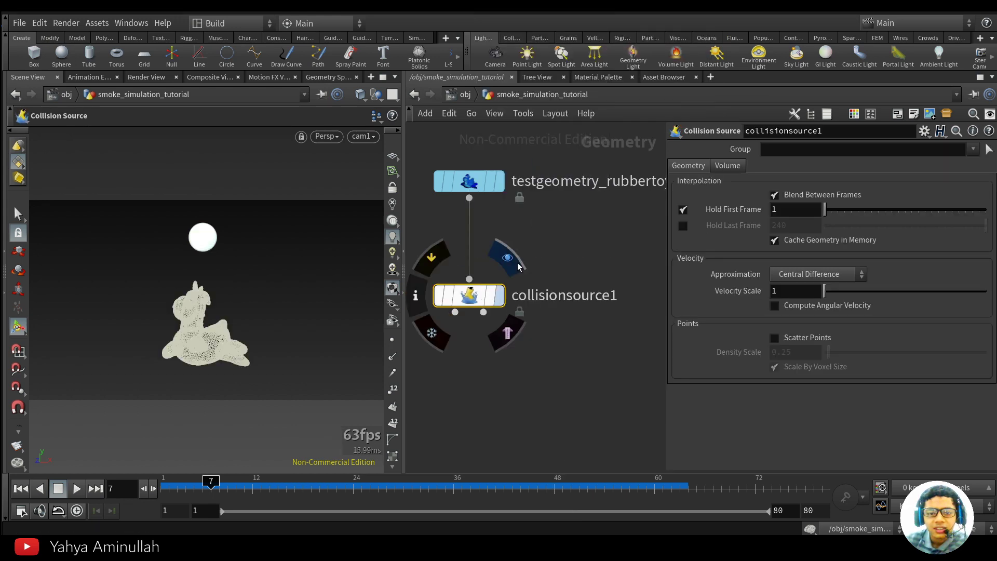
{"action": "left_click", "coordinate": [517, 267]}
{"action": "middle_click_drag", "start_coordinate": [521, 366], "coordinate": [529, 338]}
Step: Add a Null connected to the Collision Source's second output and display it
{"action": "left_click", "coordinate": [491, 285]}
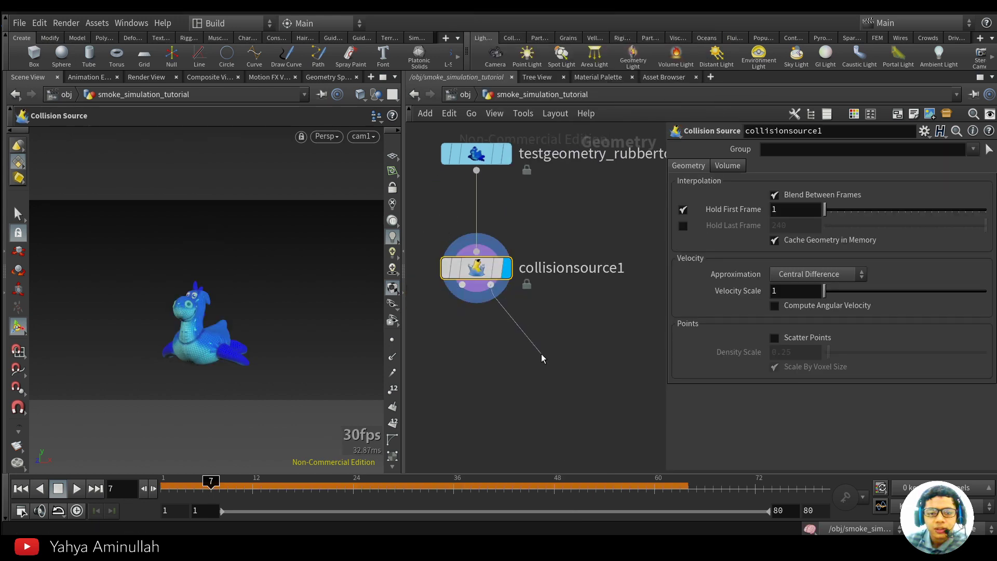
{"action": "left_click_drag", "start_coordinate": [542, 358], "coordinate": [542, 358]}
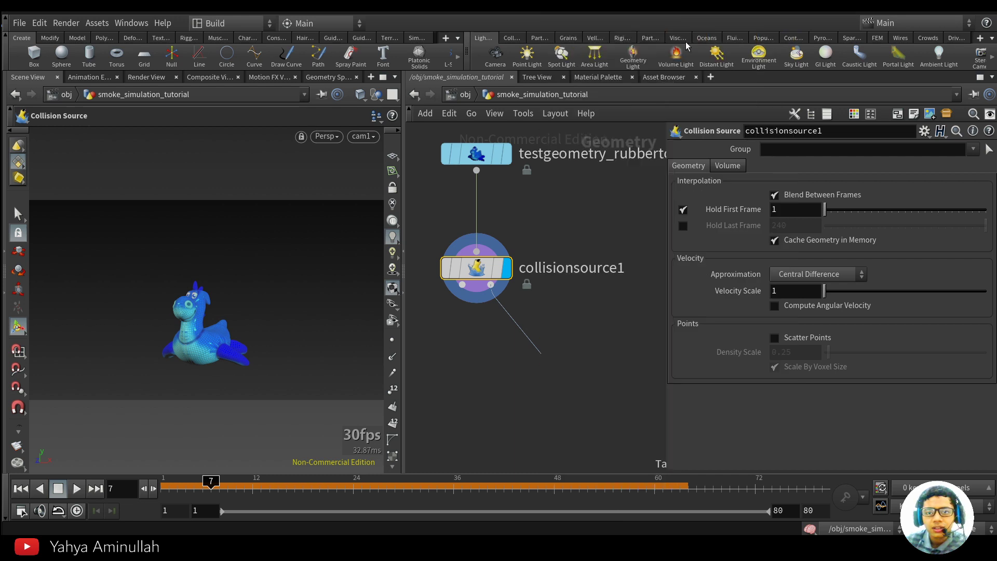
{"action": "left_click", "coordinate": [577, 321]}
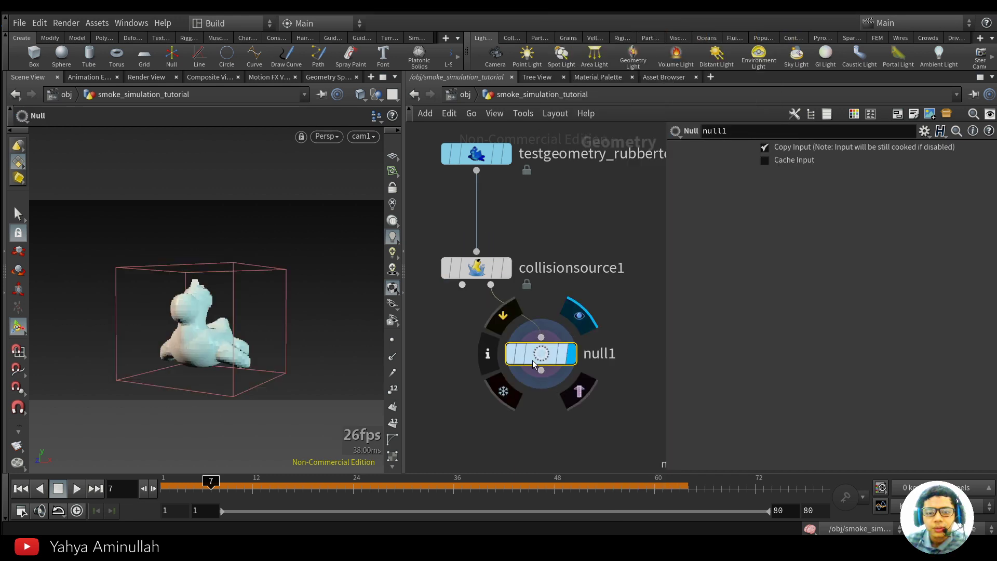
Step: Rename the new Null as COLLIDER, and check the node information of the Collision Source and the Null
{"action": "left_click", "coordinate": [501, 277]}
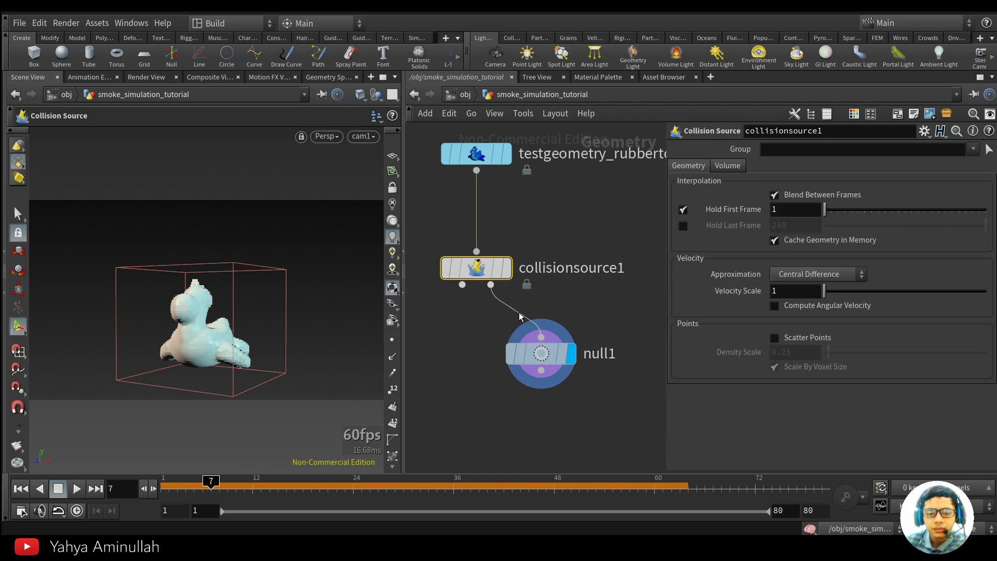
{"action": "double_click", "coordinate": [593, 353]}
{"action": "type", "text": "COLLIDER"}
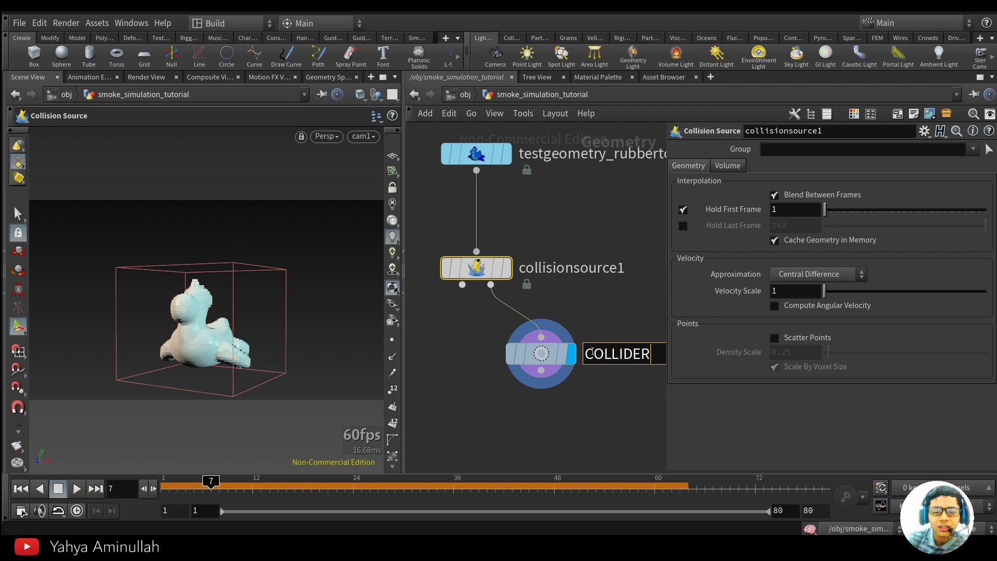
{"action": "key", "text": "Return"}
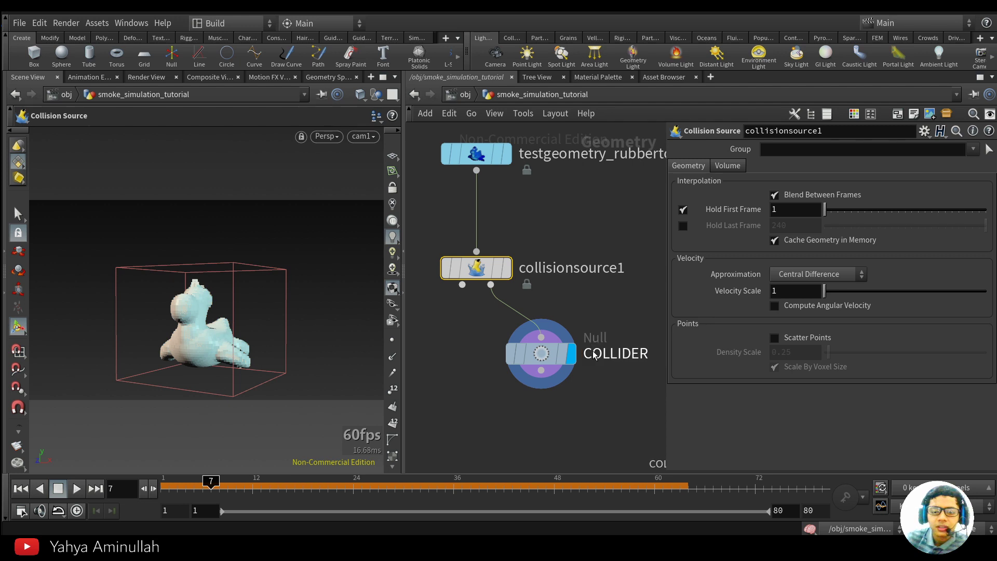
{"action": "middle_click", "coordinate": [498, 291]}
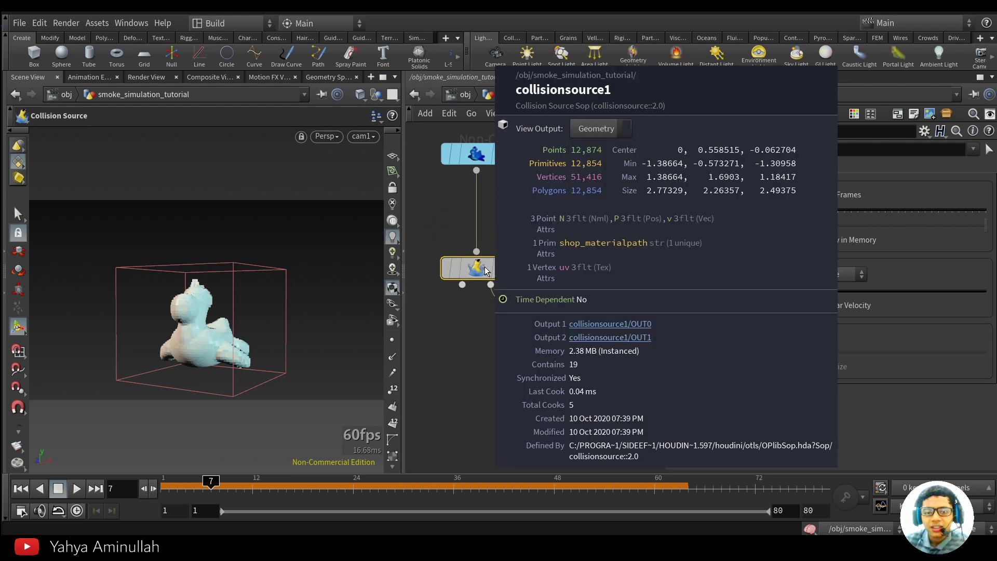
{"action": "middle_click", "coordinate": [552, 354]}
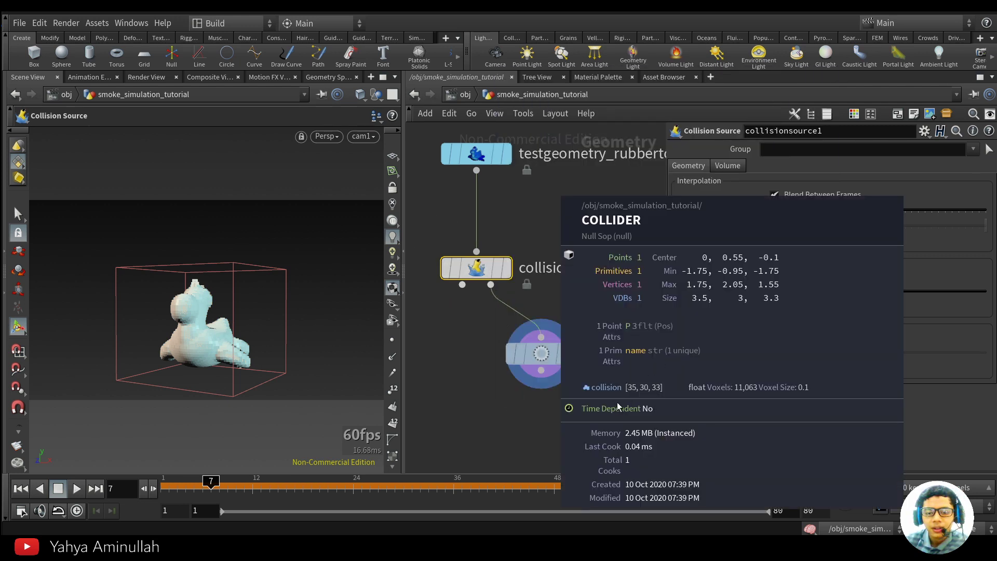
Step: Enter the dopnet1 network and go back to frame 1
{"action": "scroll", "coordinate": [552, 412], "scroll_direction": "down", "scroll_amount": 2}
{"action": "middle_click_drag", "start_coordinate": [663, 421], "coordinate": [556, 404]}
{"action": "scroll", "coordinate": [570, 348], "scroll_direction": "up", "scroll_amount": 3}
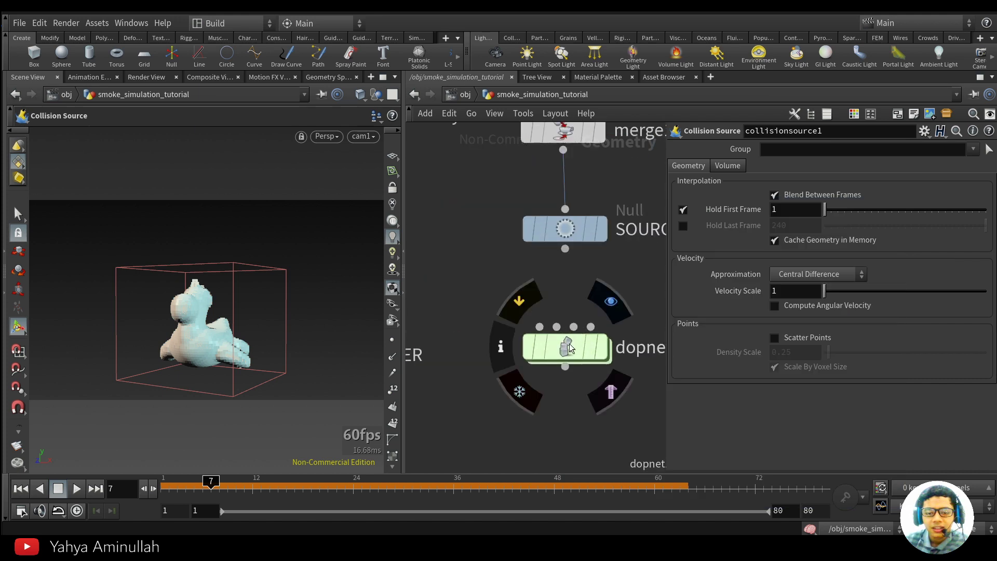
{"action": "double_click", "coordinate": [570, 347]}
{"action": "key", "text": "ctrl+Up"}
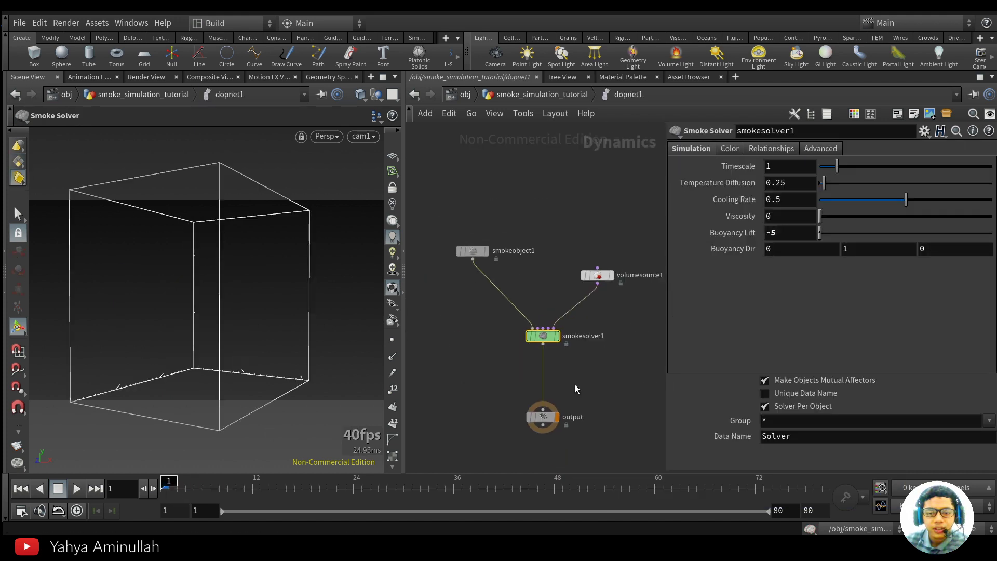
Step: Rename the Volume Source node as volume_souece
{"action": "scroll", "coordinate": [602, 330], "scroll_direction": "up", "scroll_amount": 3}
{"action": "middle_click_drag", "start_coordinate": [602, 329], "coordinate": [512, 369]}
{"action": "double_click", "coordinate": [559, 277]}
{"action": "type", "text": "volume_so"}
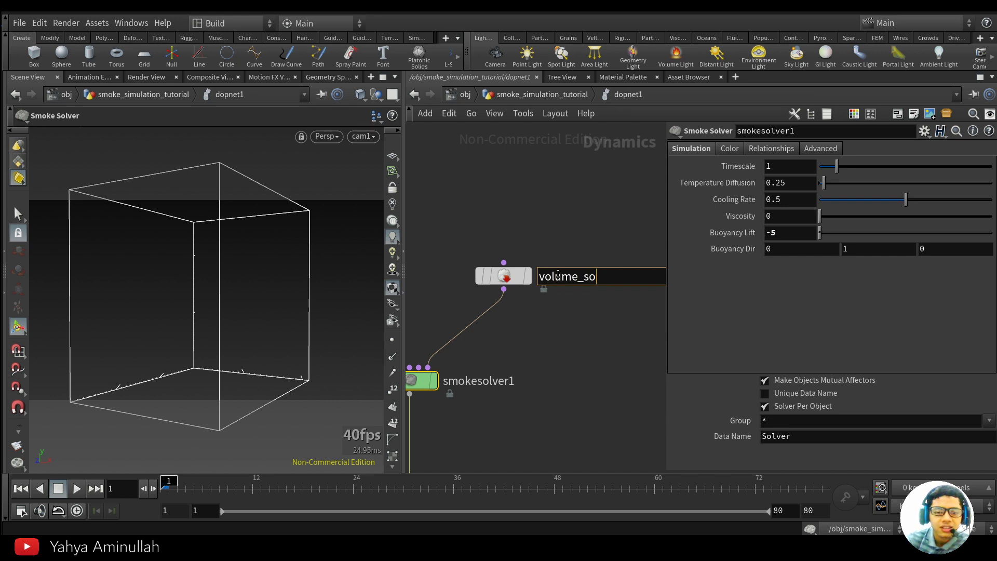
{"action": "type", "text": "uece"}
{"action": "key", "text": "Return"}
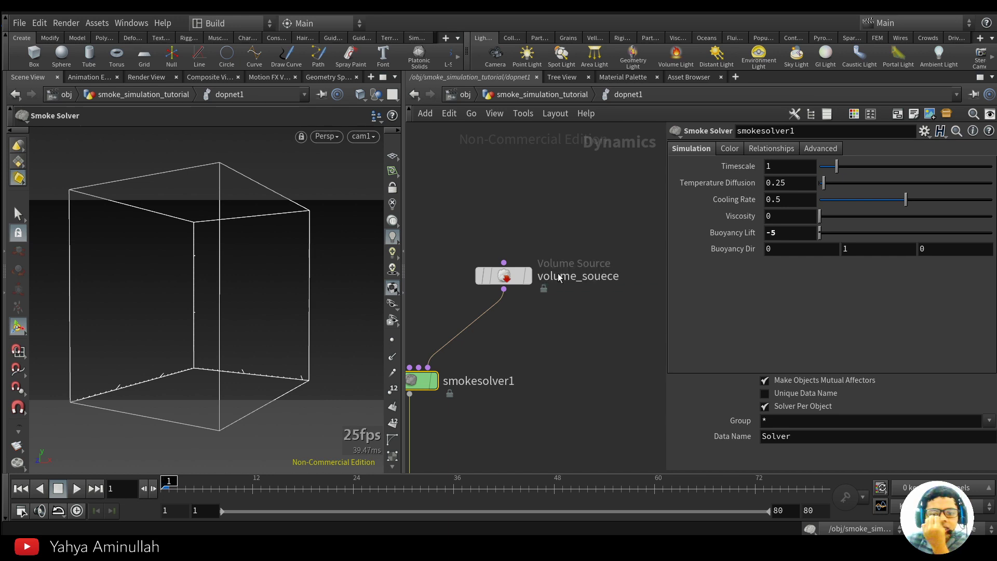
Step: Correct the misspelled Volume Source node name to volume_source
{"action": "left_click", "coordinate": [596, 278]}
{"action": "double_click", "coordinate": [597, 278]}
{"action": "left_click_drag", "start_coordinate": [596, 278], "coordinate": [626, 276]}
{"action": "left_click", "coordinate": [597, 277]}
{"action": "left_click", "coordinate": [599, 364]}
{"action": "left_click", "coordinate": [596, 277]}
{"action": "type", "text": "urce"}
{"action": "key", "text": "Return"}
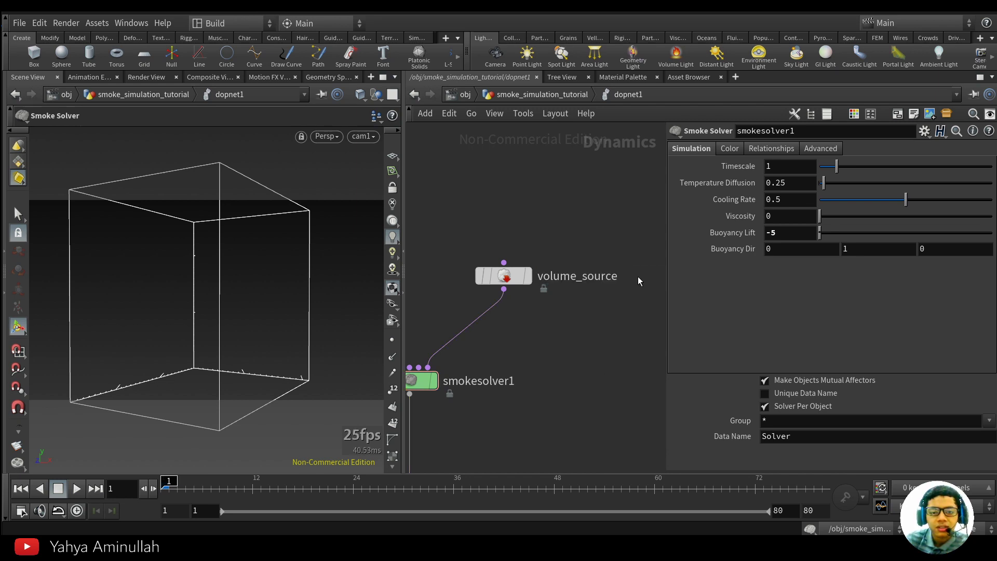
Step: Add a second Volume Source node beside volume_source
{"action": "key", "text": "Tab"}
{"action": "key", "text": "Escape"}
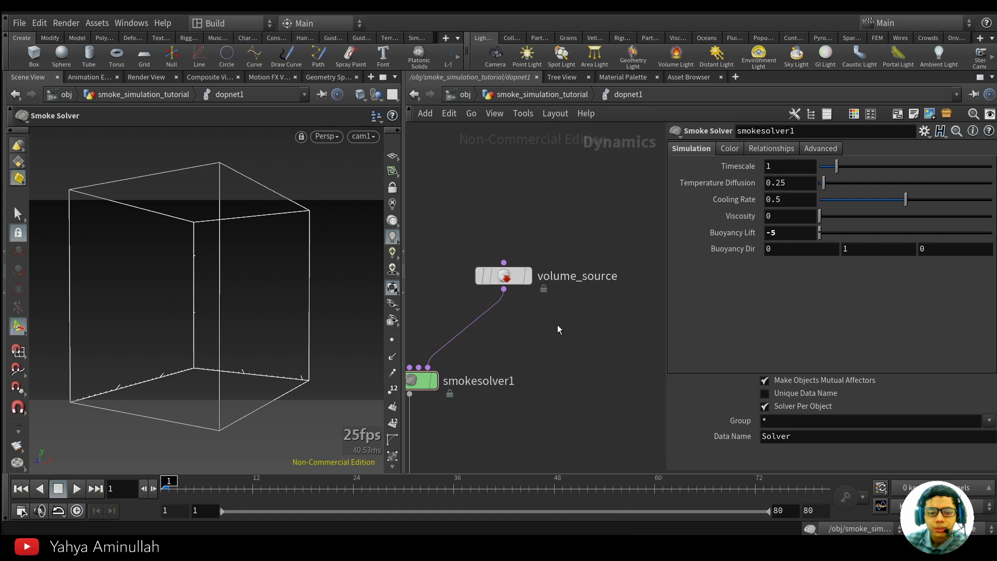
{"action": "key", "text": "Tab"}
{"action": "type", "text": "volume"}
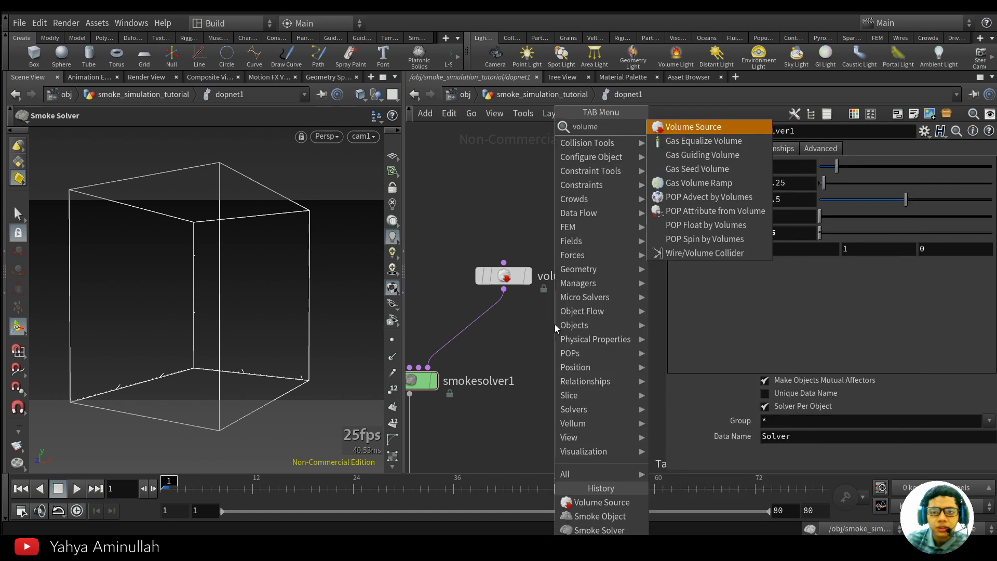
{"action": "left_click", "coordinate": [725, 133]}
{"action": "left_click", "coordinate": [631, 294]}
Step: Insert a Merge node between volume_source and the Smoke Solver, and connect the new Volume Source to it
{"action": "key", "text": "Tab"}
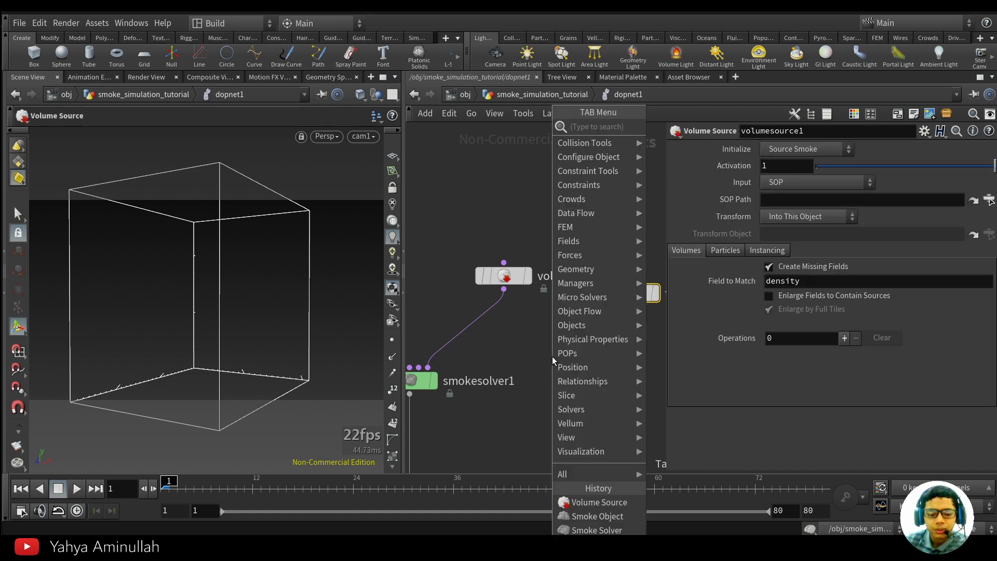
{"action": "type", "text": "merge"}
{"action": "key", "text": "Return"}
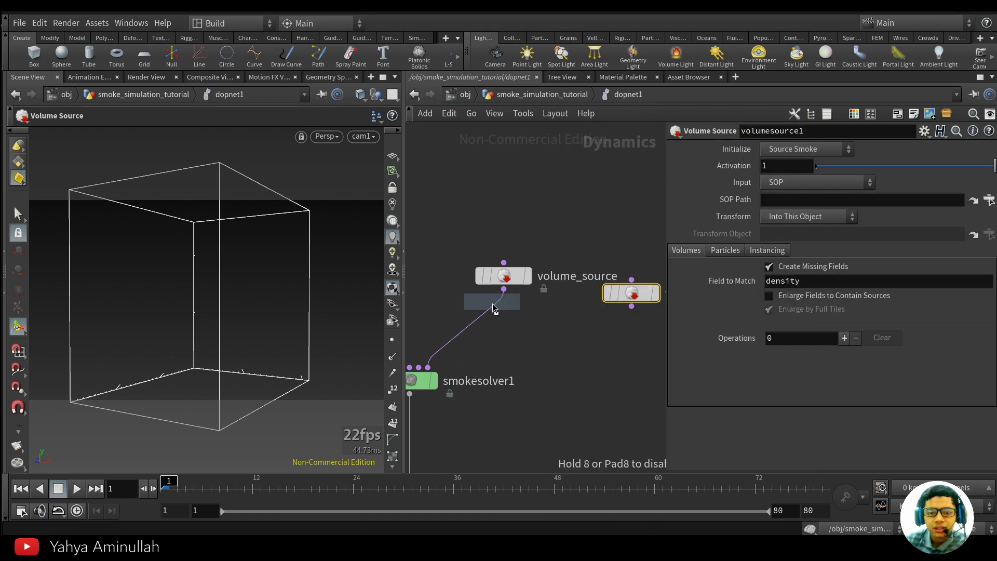
{"action": "left_click", "coordinate": [470, 332]}
{"action": "left_click_drag", "start_coordinate": [632, 306], "coordinate": [465, 327]}
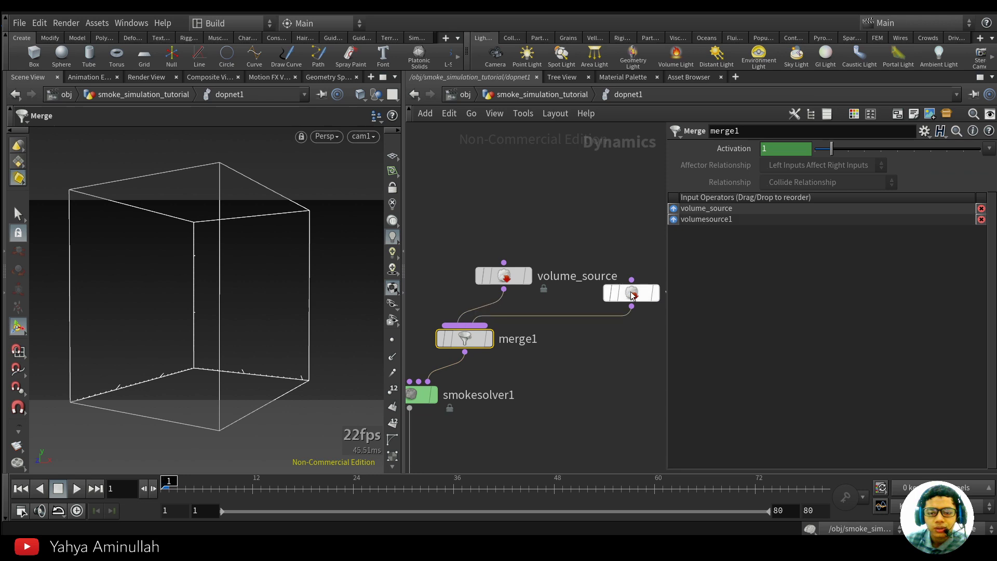
Step: Set the new Volume Source's SOP Path to /obj/smoke_simulation_tutorial/COLLIDER and initialize it as Collision
{"action": "left_click", "coordinate": [632, 294]}
{"action": "left_click", "coordinate": [990, 200]}
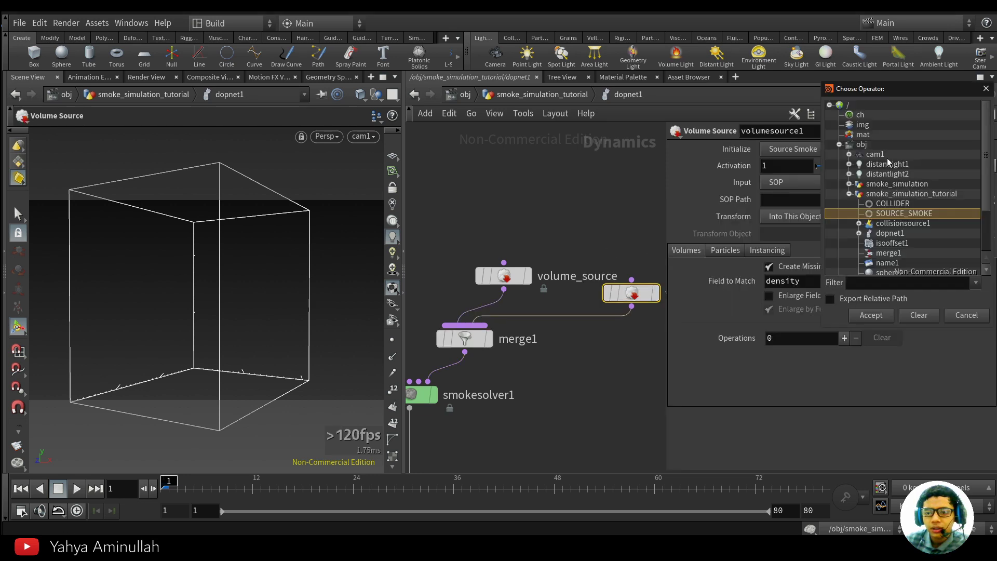
{"action": "double_click", "coordinate": [894, 204]}
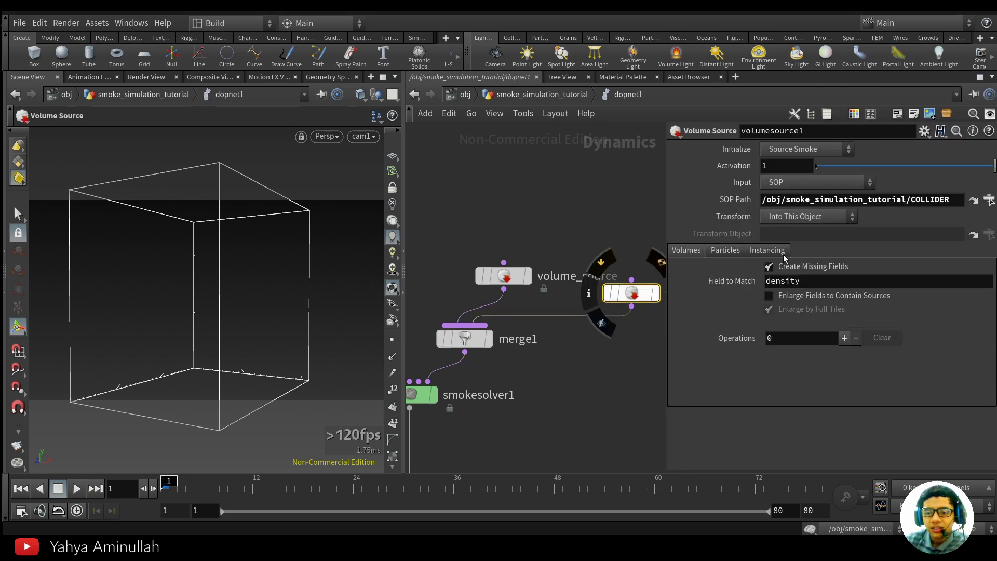
{"action": "left_click", "coordinate": [819, 149]}
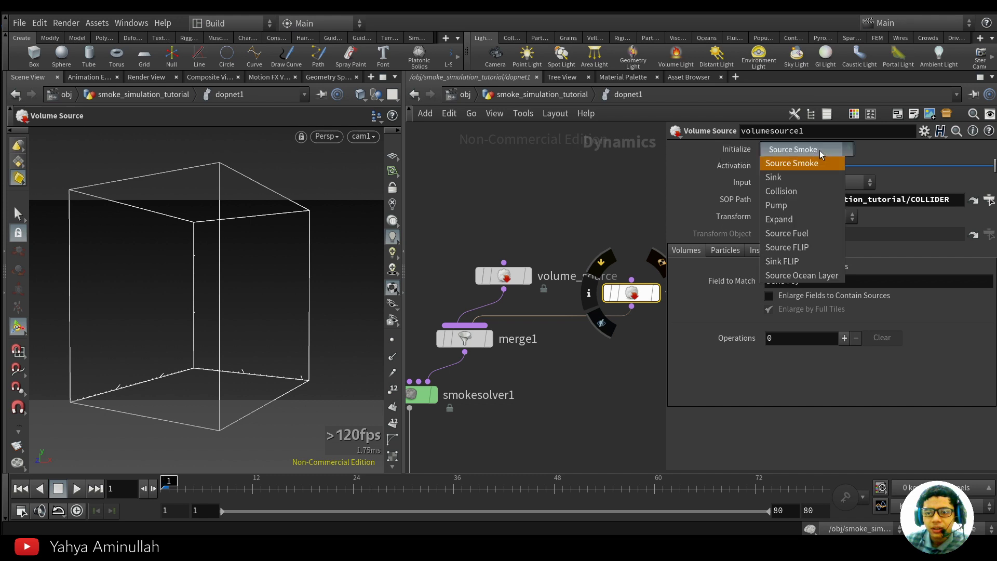
{"action": "left_click", "coordinate": [791, 196]}
{"action": "scroll", "coordinate": [738, 374], "scroll_direction": "down", "scroll_amount": 3}
{"action": "scroll", "coordinate": [820, 311], "scroll_direction": "up", "scroll_amount": 3}
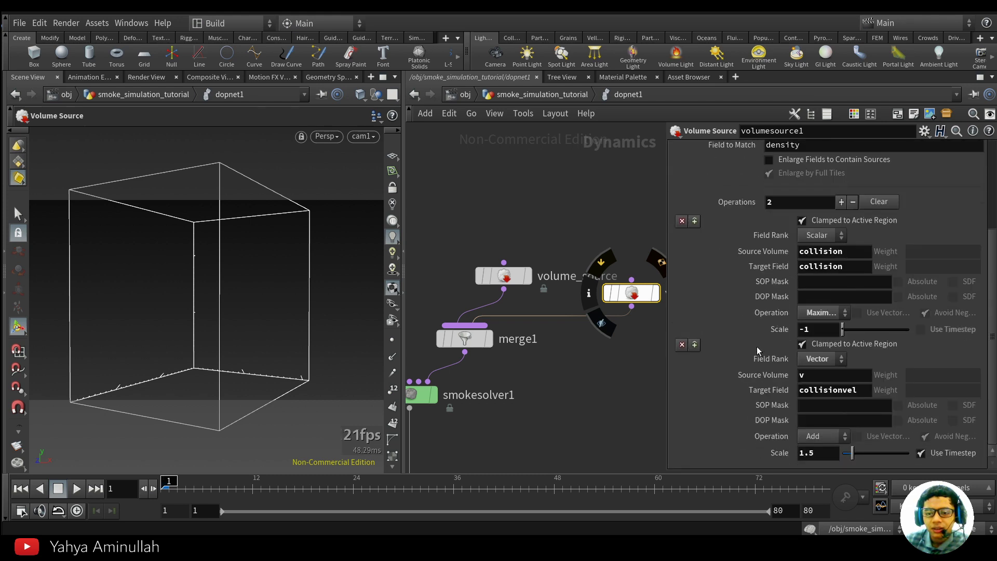
{"action": "scroll", "coordinate": [737, 363], "scroll_direction": "down", "scroll_amount": 3}
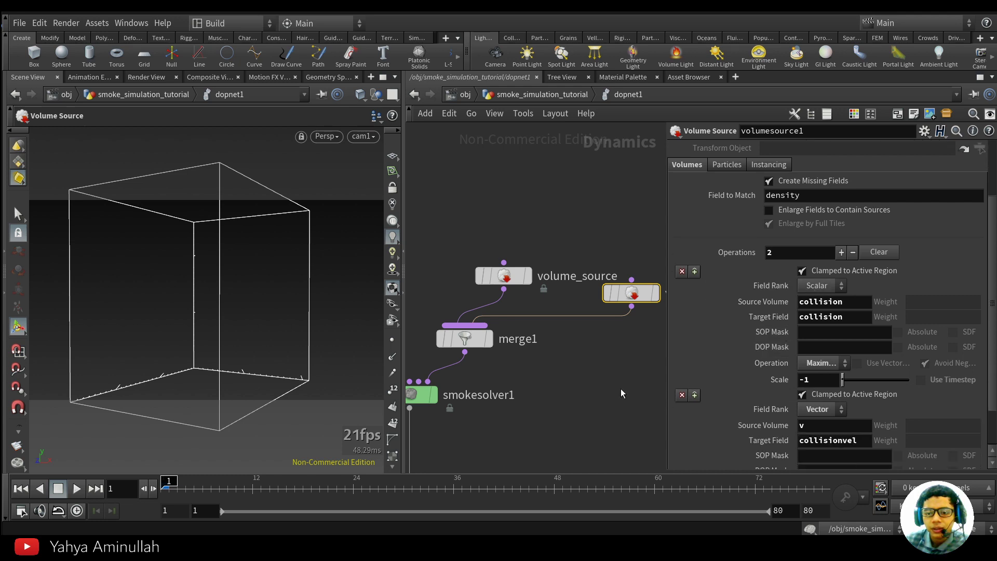
Step: Play the simulation with real-time playback toggled on, and scrub back to frame 20 to check the collision
{"action": "key", "text": "h"}
{"action": "scroll", "coordinate": [749, 372], "scroll_direction": "down", "scroll_amount": 2}
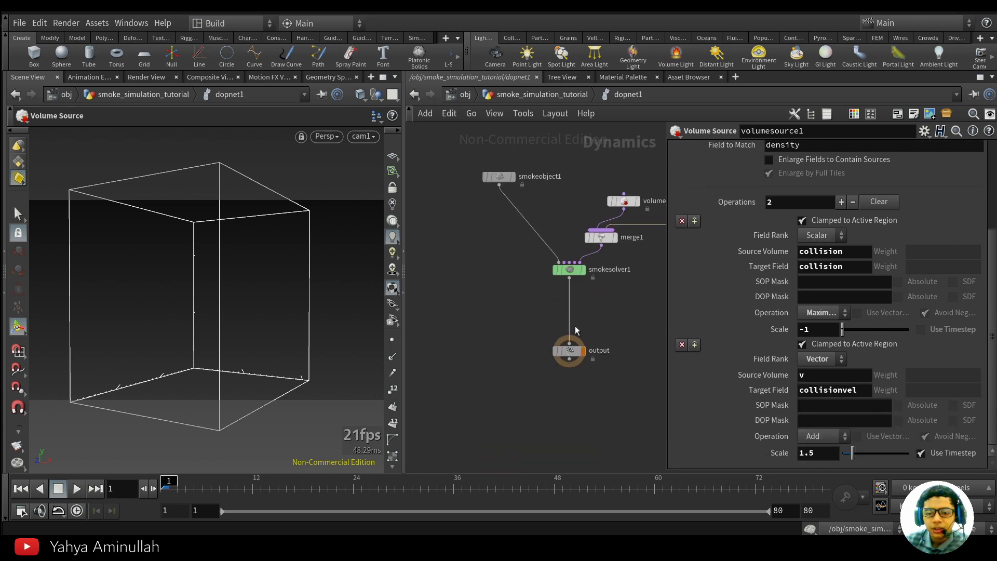
{"action": "middle_click_drag", "start_coordinate": [575, 326], "coordinate": [525, 346]}
{"action": "left_click", "coordinate": [75, 489]}
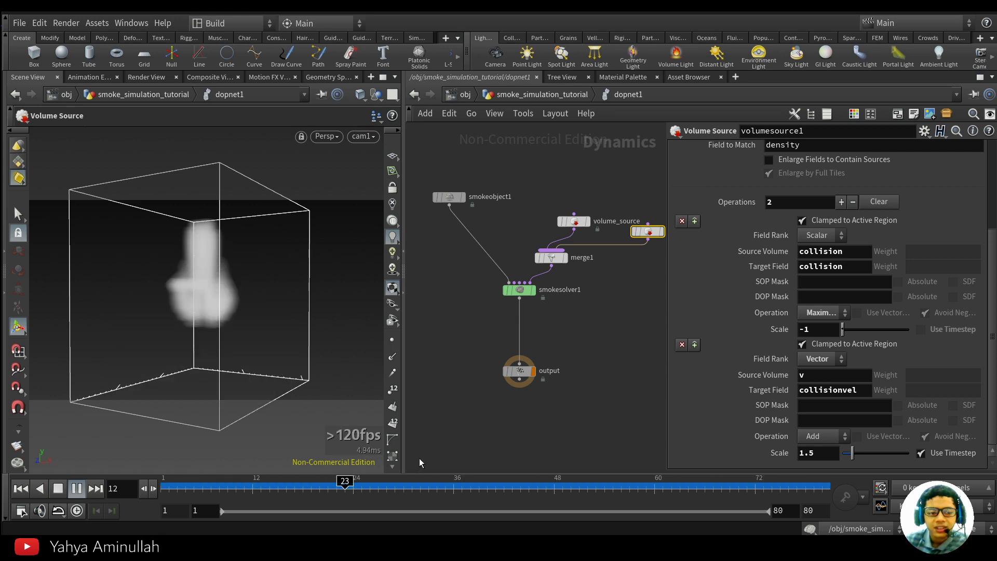
{"action": "left_click", "coordinate": [77, 510]}
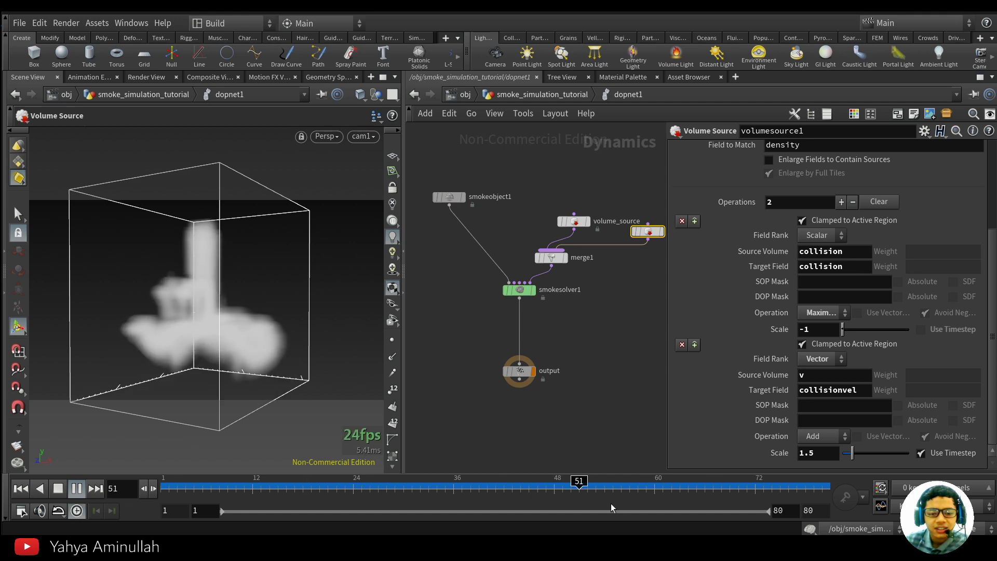
{"action": "left_click_drag", "start_coordinate": [660, 489], "coordinate": [319, 488]}
Step: Set the Smoke Object's Division Size to 0.05 and play the simulation
{"action": "scroll", "coordinate": [473, 272], "scroll_direction": "up", "scroll_amount": 1}
{"action": "middle_click_drag", "start_coordinate": [480, 339], "coordinate": [479, 366]}
{"action": "scroll", "coordinate": [444, 239], "scroll_direction": "up", "scroll_amount": 2}
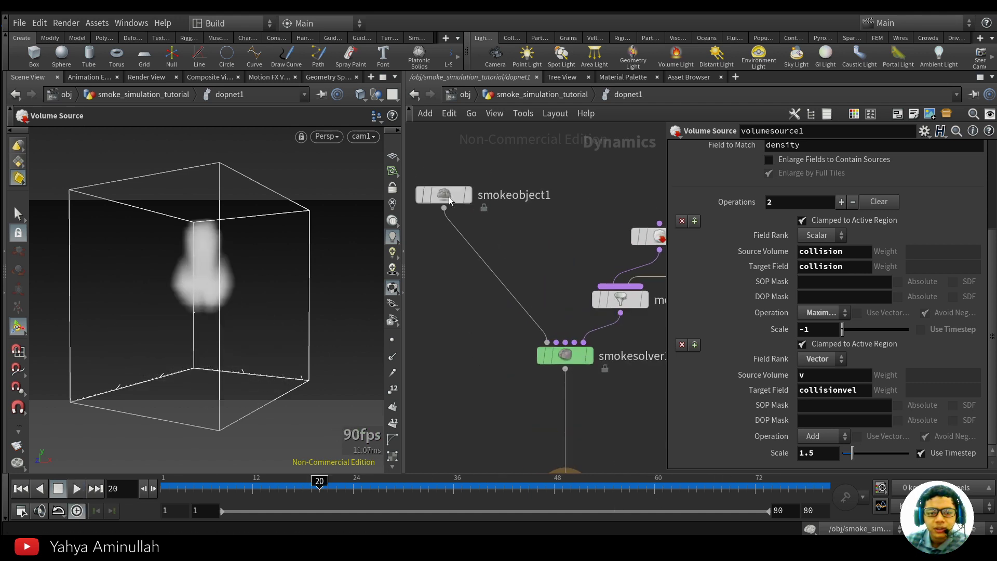
{"action": "left_click", "coordinate": [495, 200]}
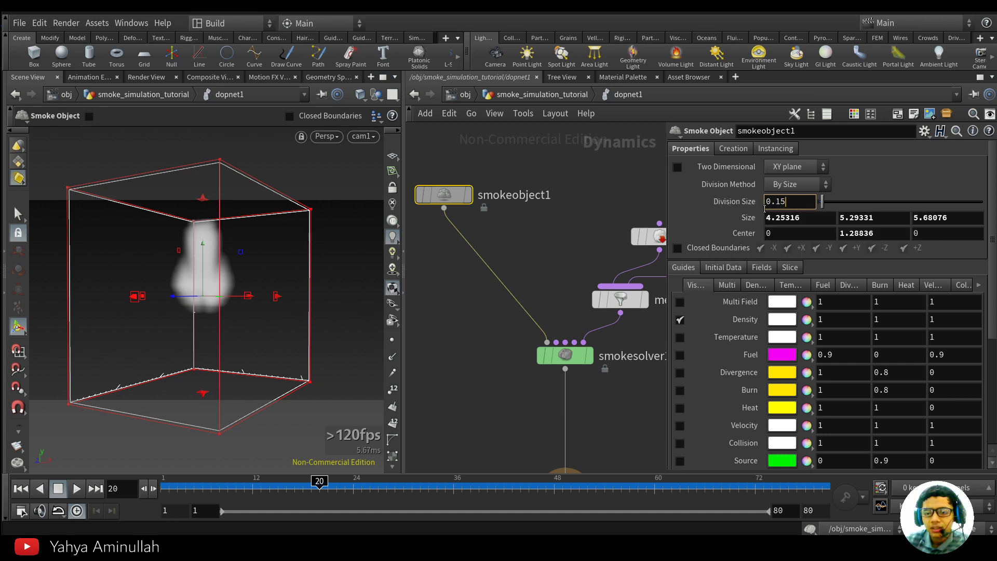
{"action": "type", "text": "."}
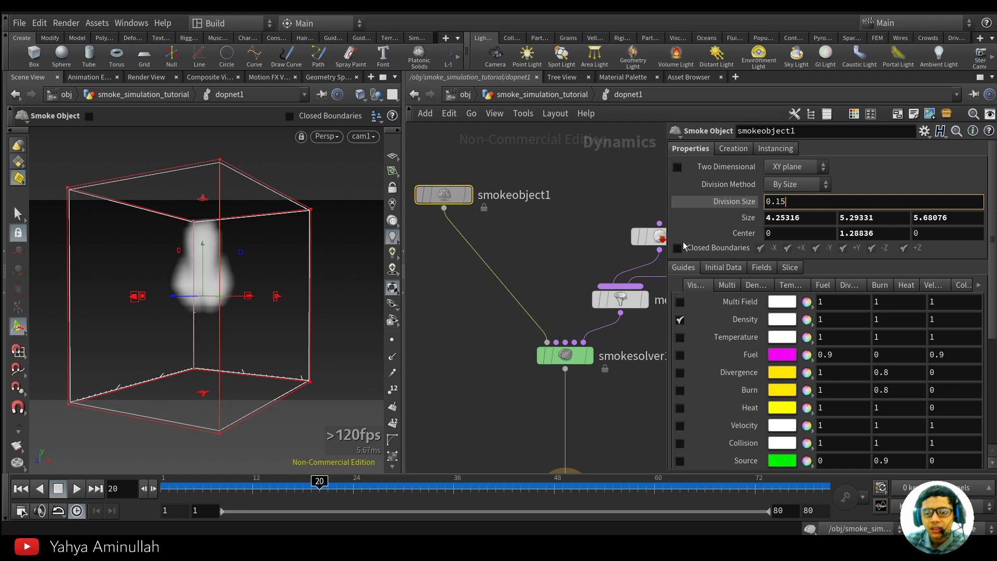
{"action": "left_click", "coordinate": [586, 218]}
{"action": "left_click", "coordinate": [741, 202]}
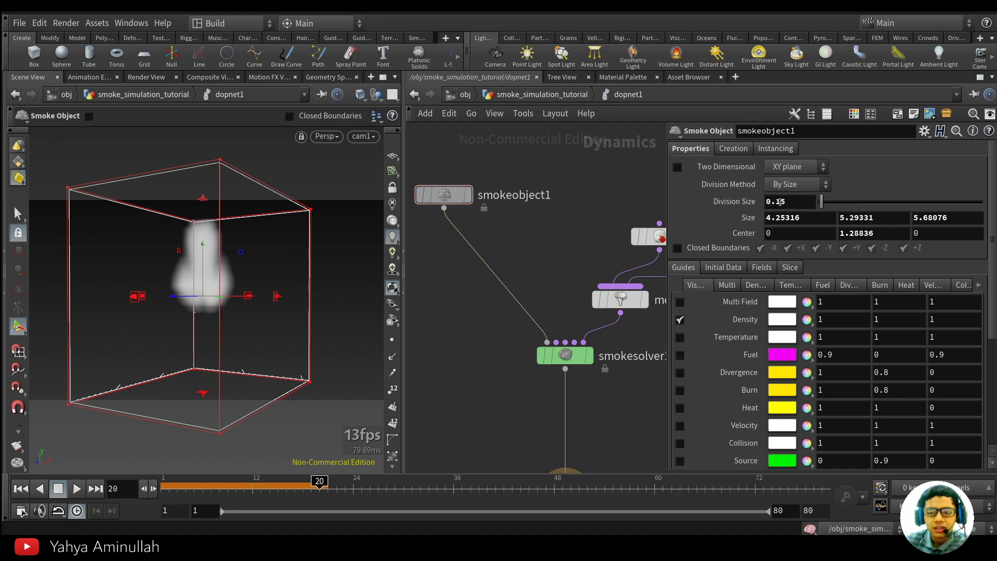
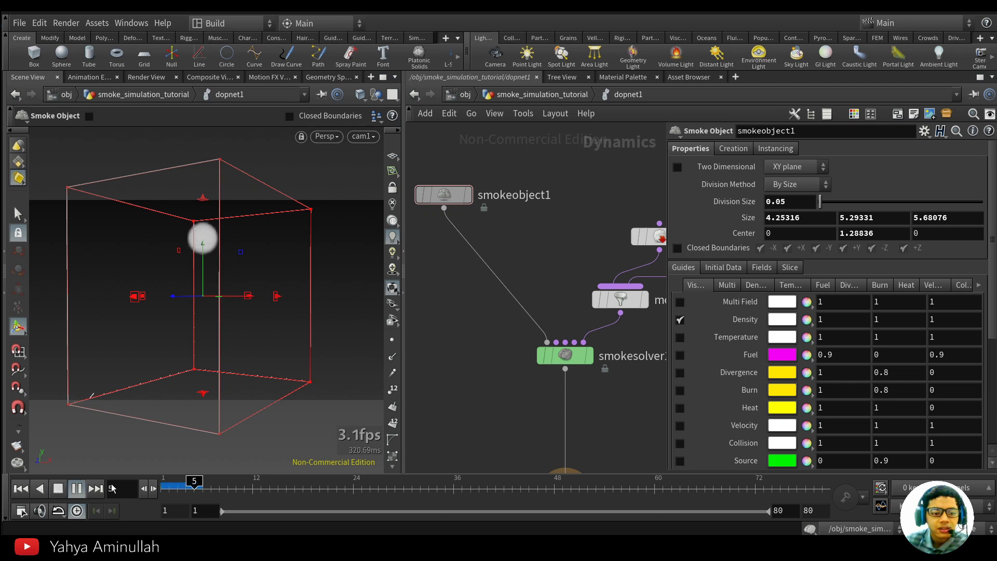
Step: Return to frame 1, set the Smoke Object's Division Size to 0.08, and review the simulation
{"action": "left_click_drag", "start_coordinate": [174, 486], "coordinate": [125, 482]}
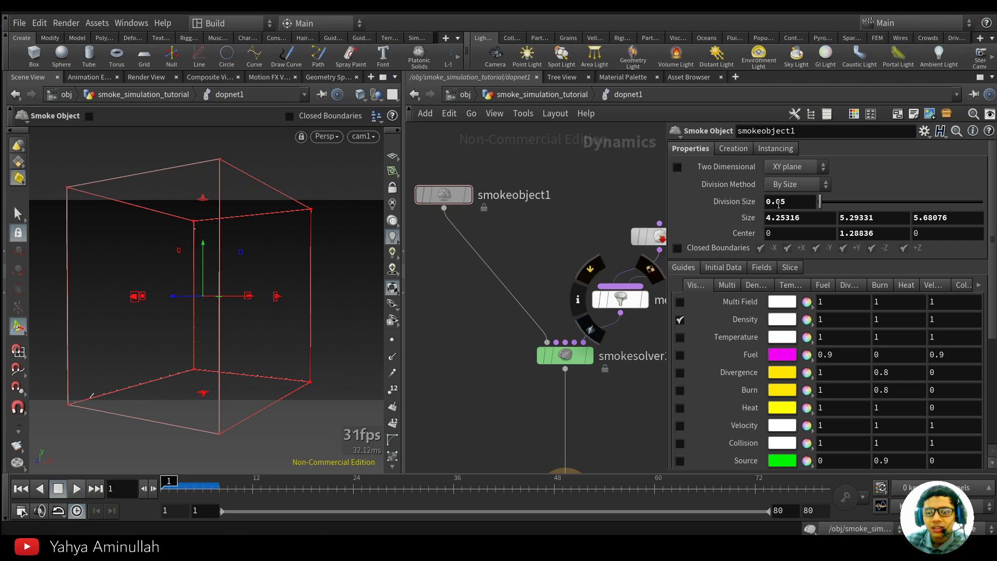
{"action": "key", "text": "Return"}
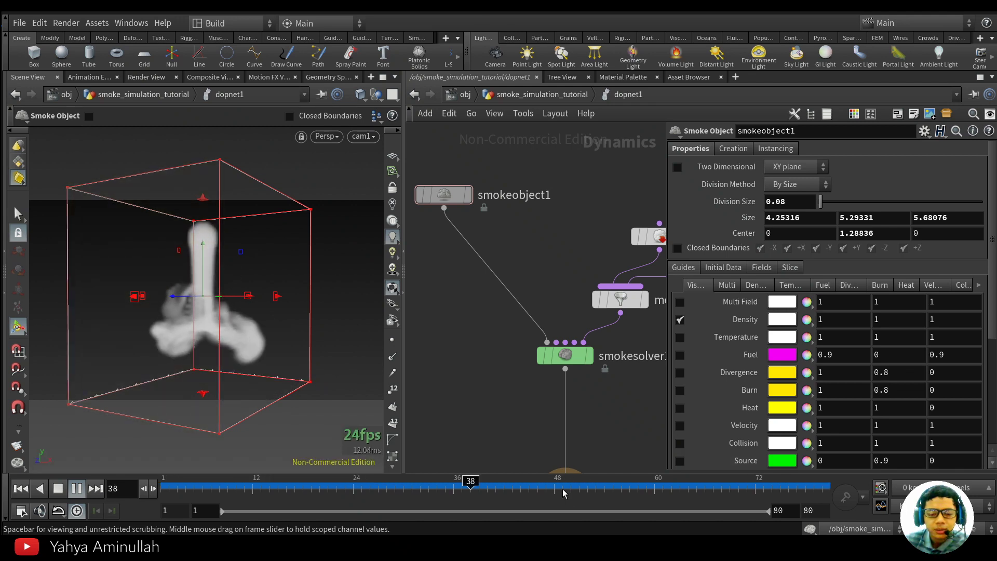
{"action": "left_click", "coordinate": [273, 487]}
Step: Add a Gas Turbulence node above the Smoke Solver and connect it to the solver's third input
{"action": "scroll", "coordinate": [540, 291], "scroll_direction": "down", "scroll_amount": 2}
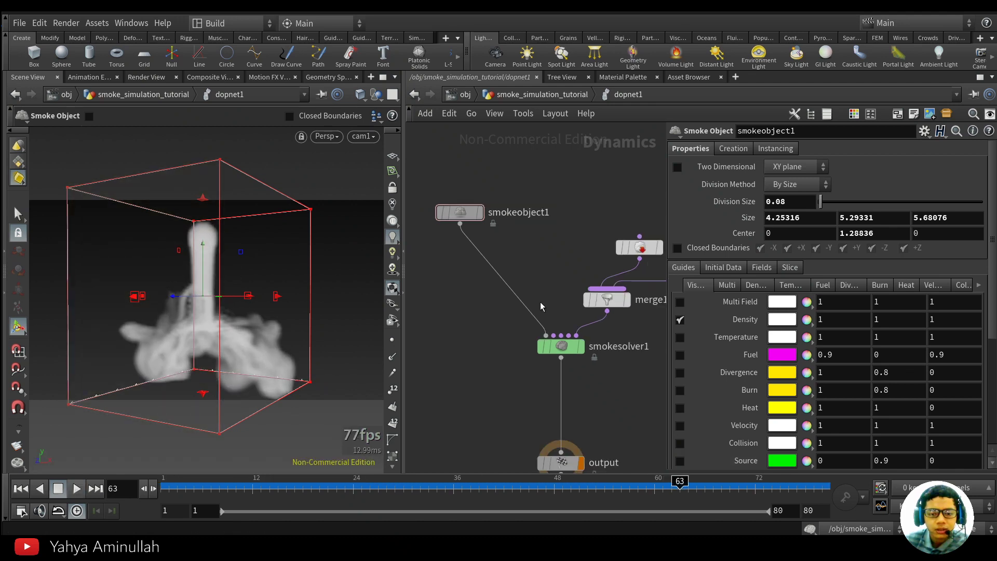
{"action": "middle_click_drag", "start_coordinate": [541, 307], "coordinate": [544, 383]}
{"action": "scroll", "coordinate": [543, 383], "scroll_direction": "up", "scroll_amount": 4}
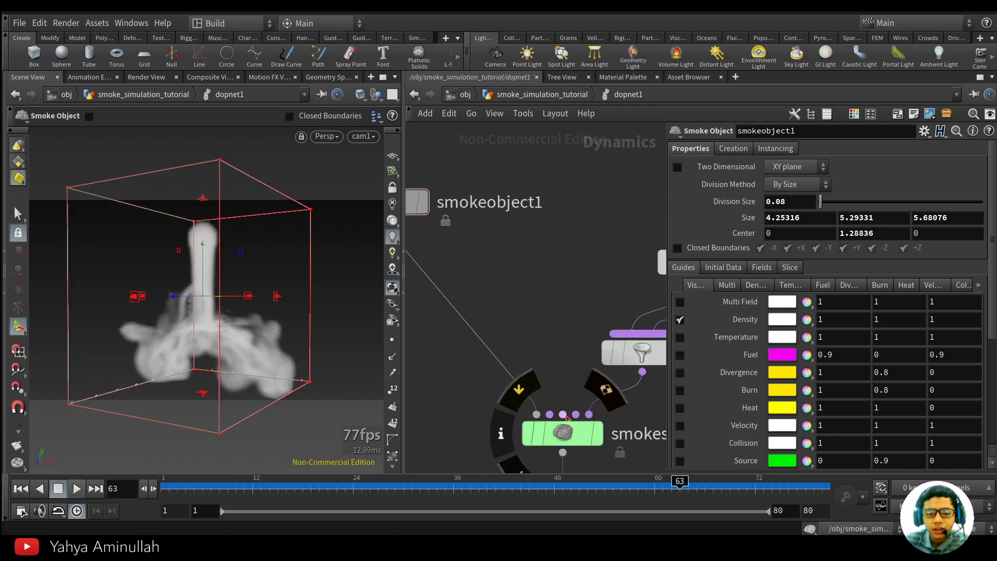
{"action": "scroll", "coordinate": [566, 413], "scroll_direction": "down", "scroll_amount": 2}
{"action": "scroll", "coordinate": [566, 410], "scroll_direction": "down", "scroll_amount": 3}
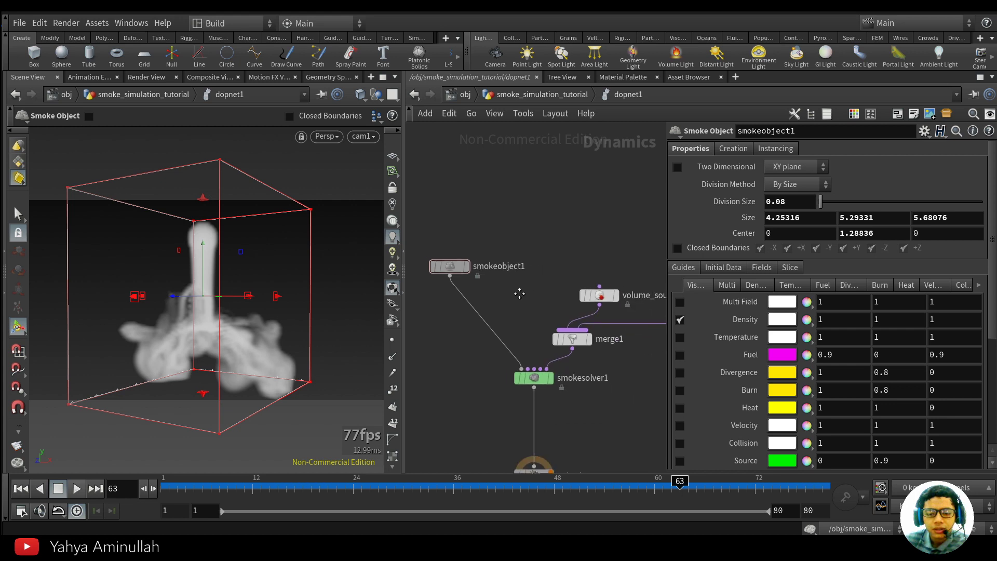
{"action": "left_click_drag", "start_coordinate": [666, 409], "coordinate": [776, 408]}
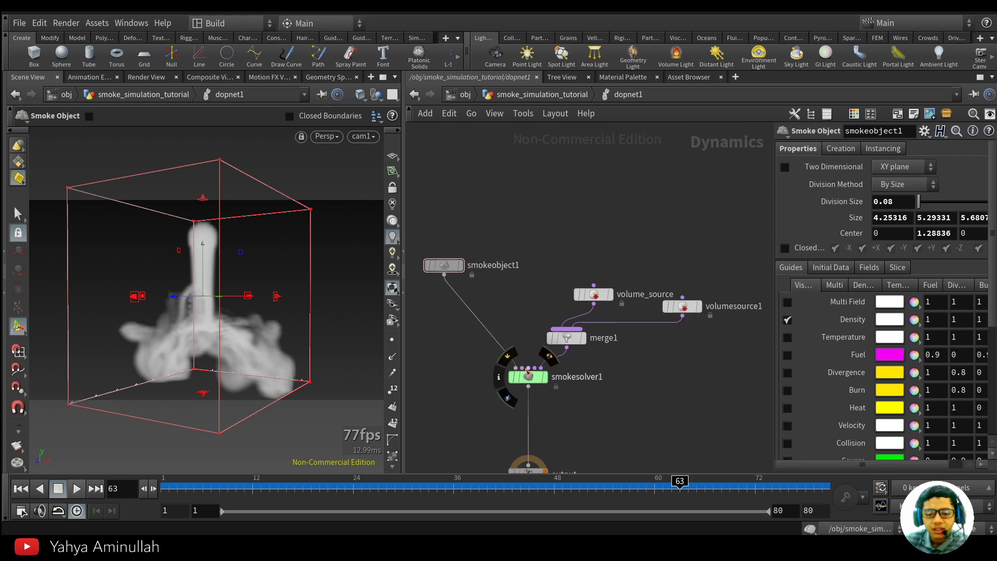
{"action": "scroll", "coordinate": [544, 313], "scroll_direction": "up", "scroll_amount": 3}
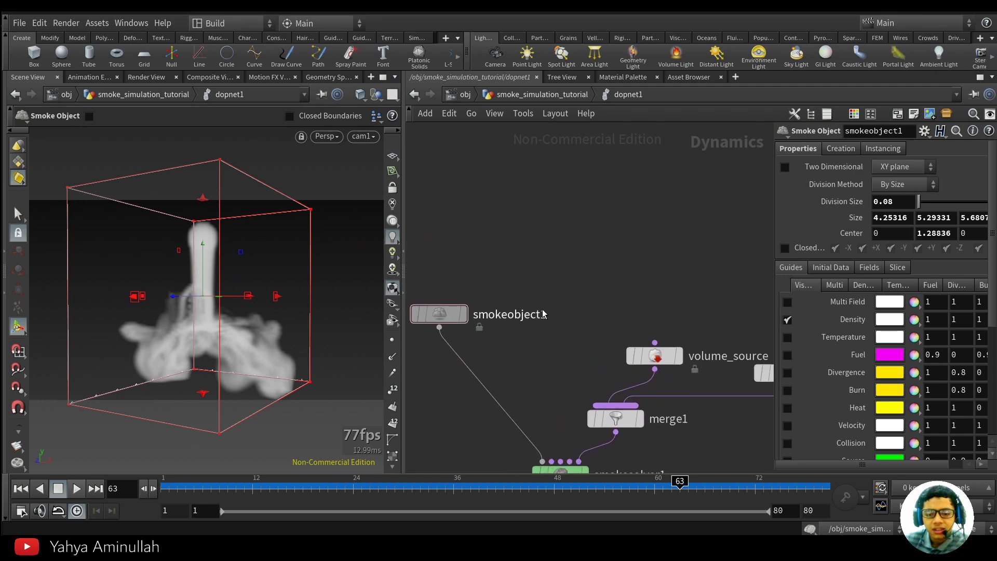
{"action": "key", "text": "Tab"}
{"action": "type", "text": "gast"}
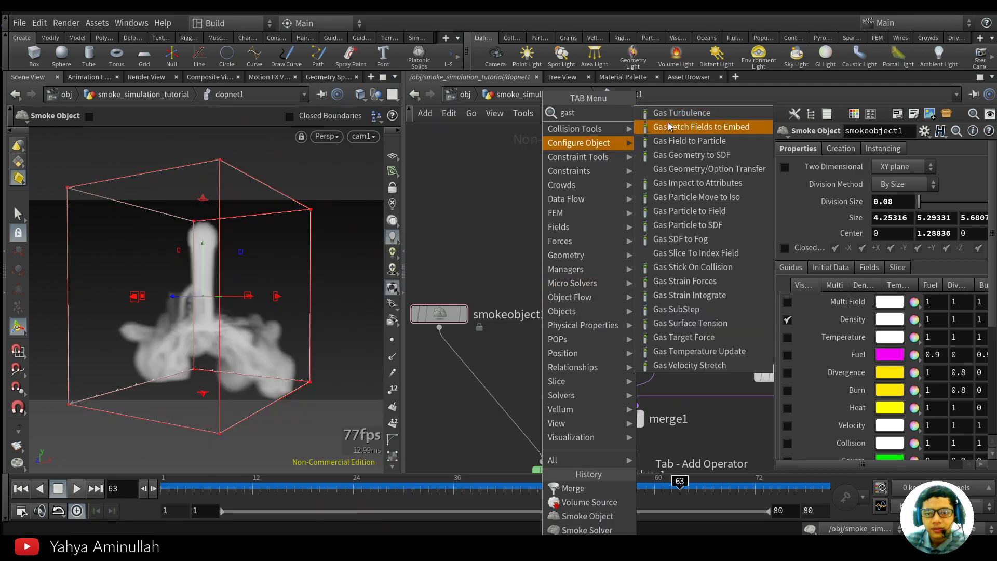
{"action": "left_click", "coordinate": [670, 113]}
{"action": "left_click", "coordinate": [530, 244]}
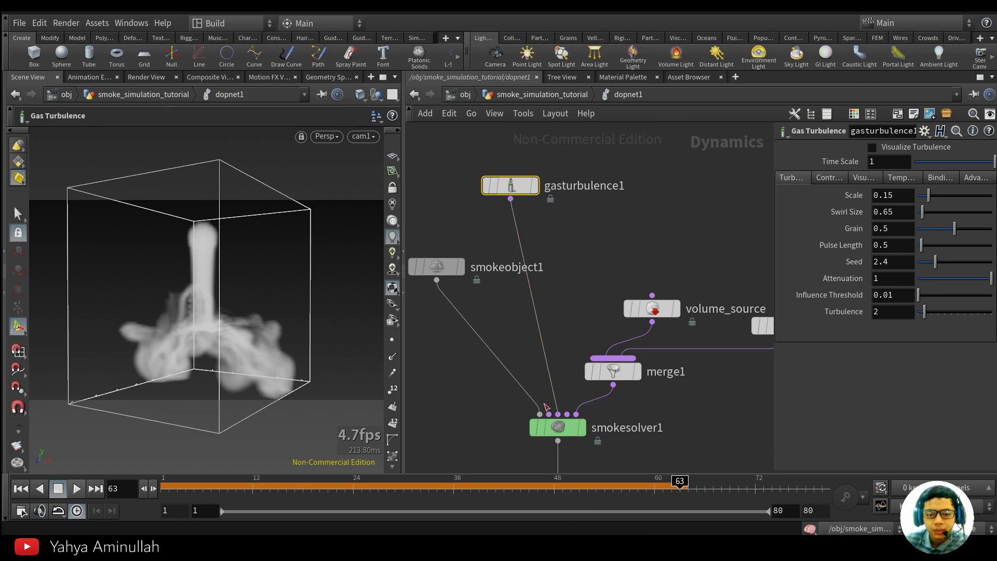
Step: Play the simulation from frame 1 and scrub through the cached frames to examine the turbulence
{"action": "left_click", "coordinate": [21, 488]}
{"action": "left_click", "coordinate": [76, 488]}
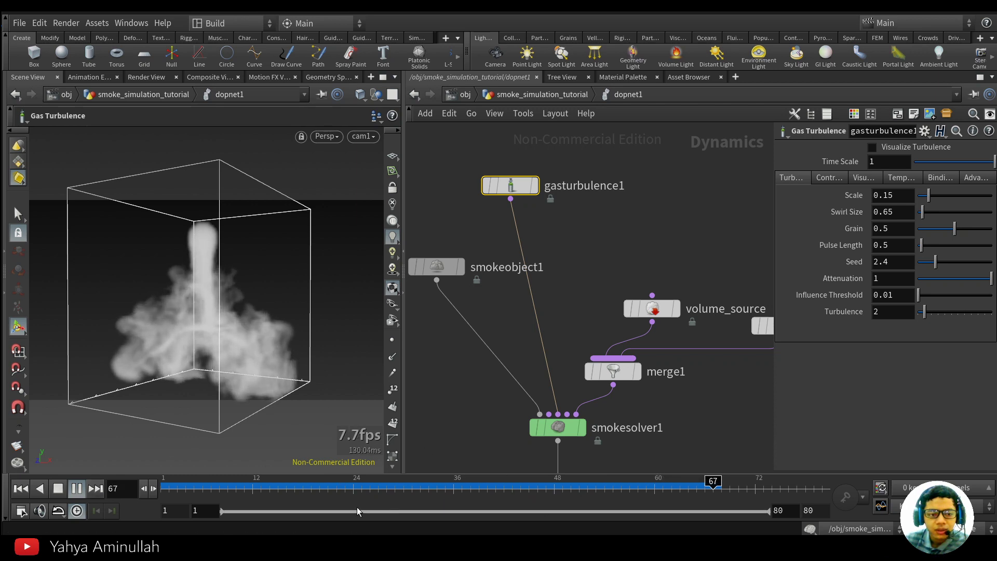
{"action": "left_click_drag", "start_coordinate": [208, 491], "coordinate": [437, 488]}
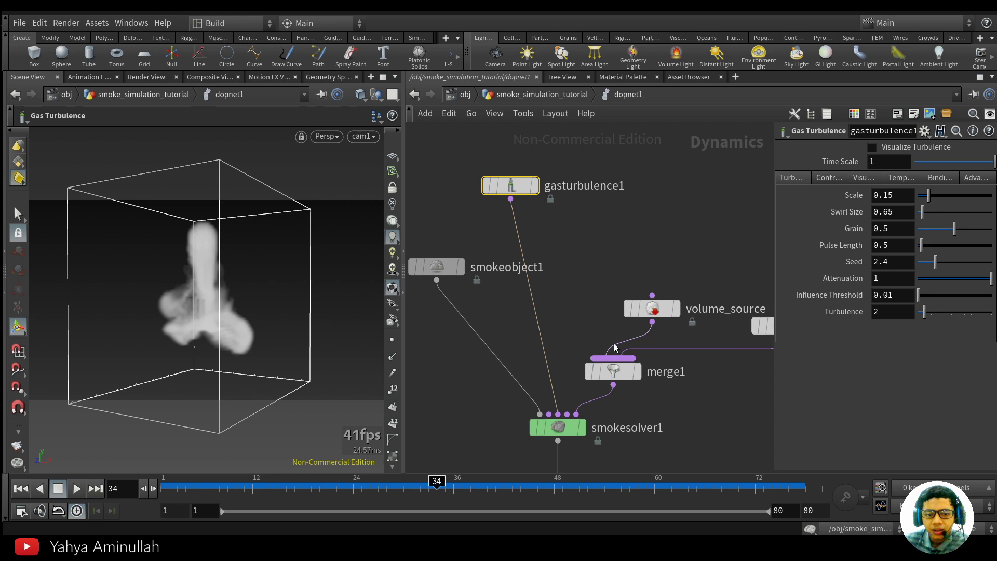
{"action": "left_click_drag", "start_coordinate": [276, 490], "coordinate": [520, 488]}
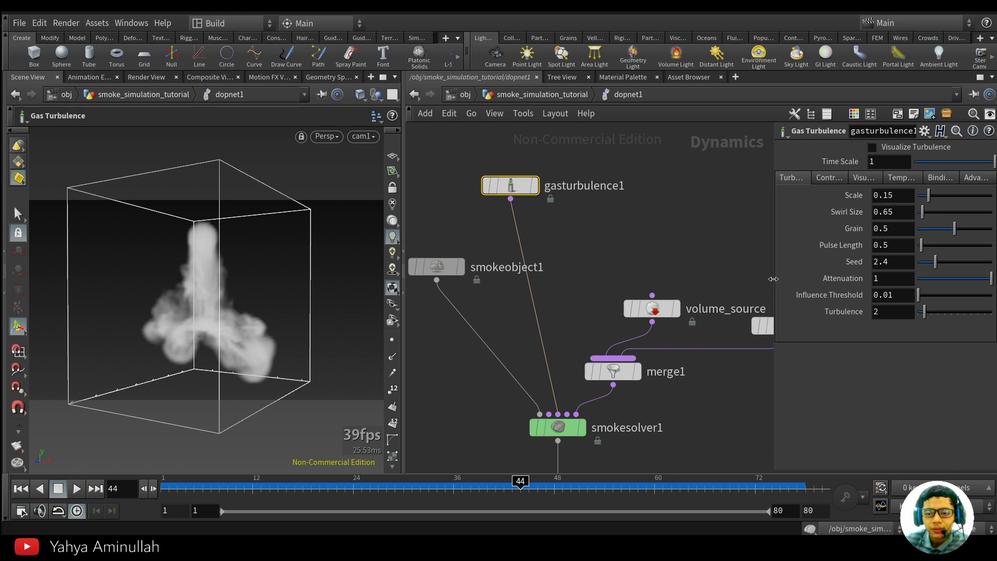
Step: Enable the Gas Turbulence control field and set it to temperature, with Control Influence 1 and Control Min .5
{"action": "left_click_drag", "start_coordinate": [773, 279], "coordinate": [671, 278]}
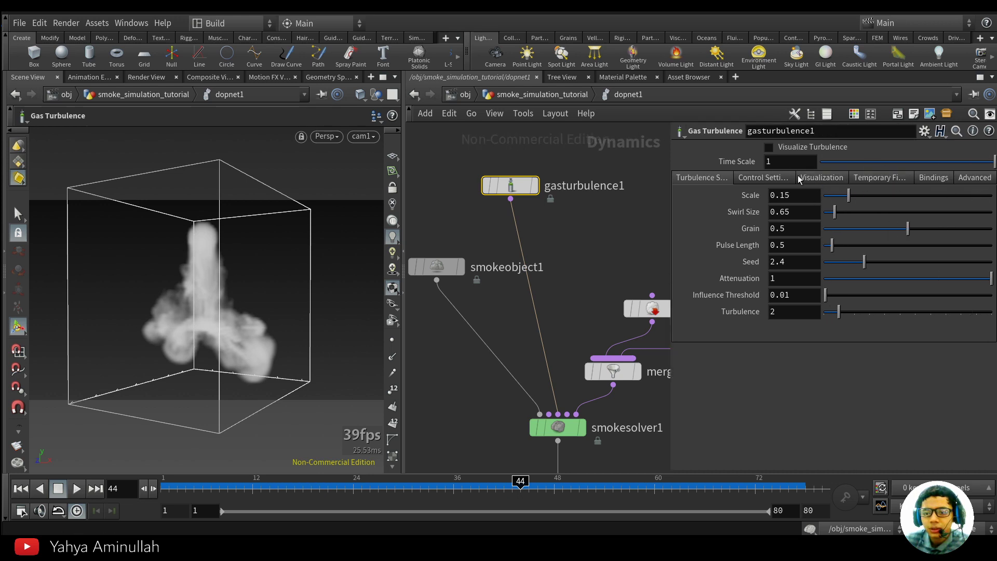
{"action": "left_click", "coordinate": [818, 177]}
{"action": "left_click", "coordinate": [935, 177]}
{"action": "left_click", "coordinate": [885, 178]}
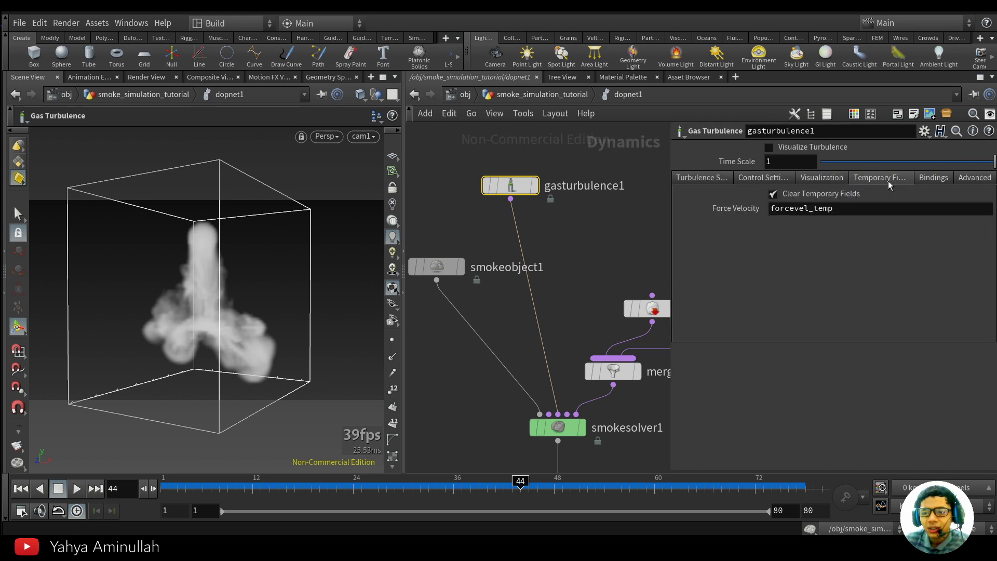
{"action": "left_click", "coordinate": [787, 179]}
{"action": "left_click", "coordinate": [681, 194]}
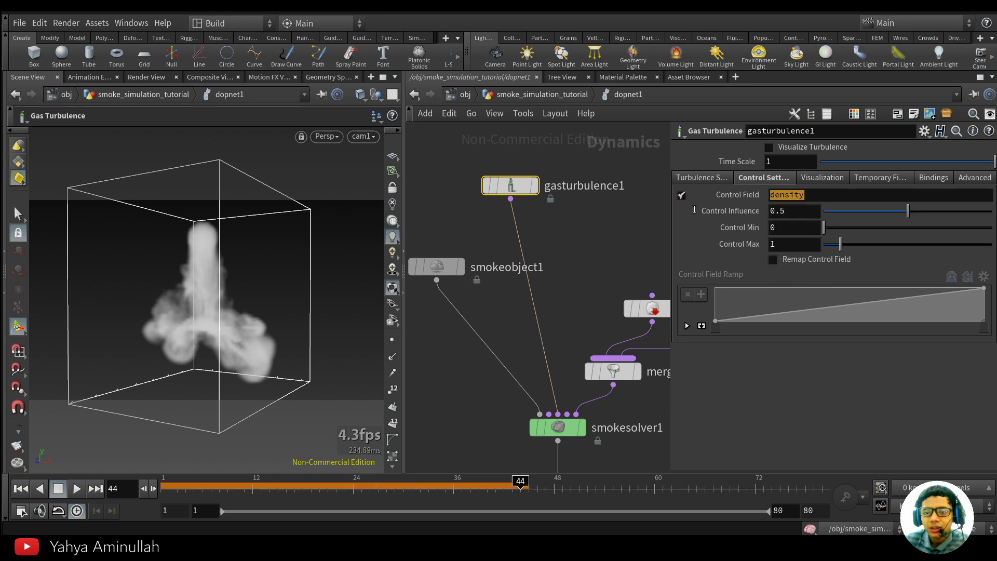
{"action": "type", "text": "temperature"}
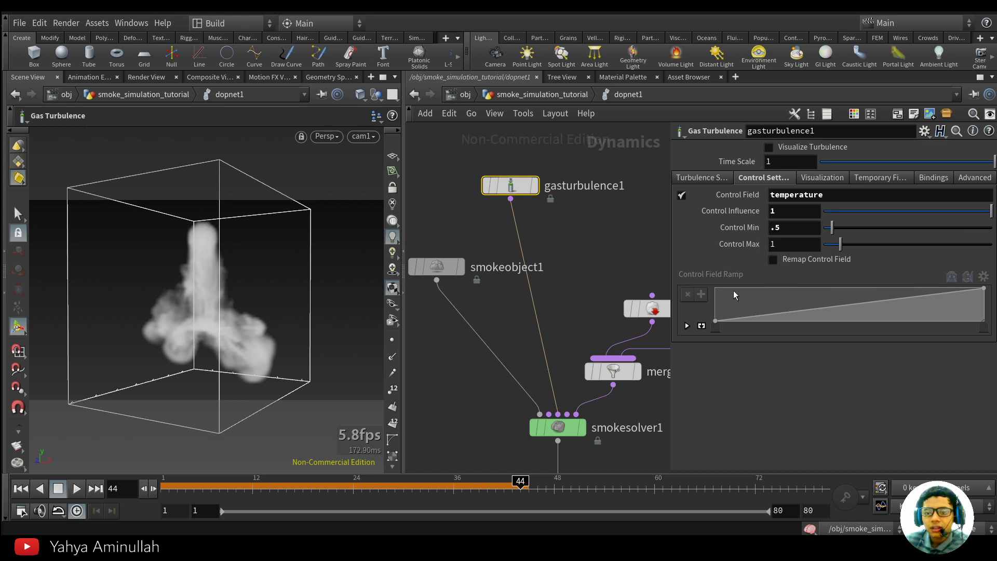
Step: Play the simulation from frame 1 to examine the temperature-controlled turbulence, and return to frame 1
{"action": "left_click", "coordinate": [21, 489]}
{"action": "left_click", "coordinate": [76, 489]}
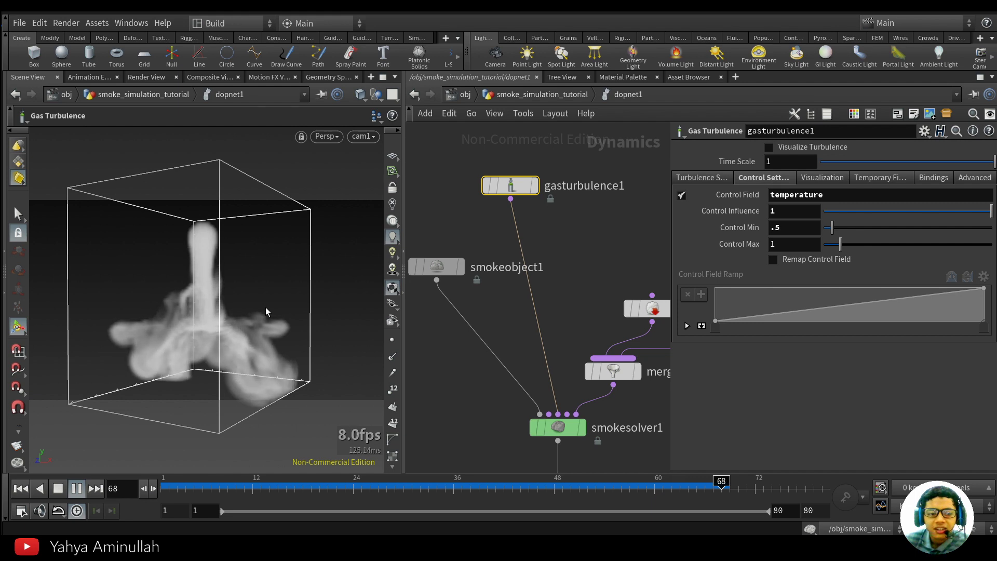
{"action": "left_click", "coordinate": [21, 489]}
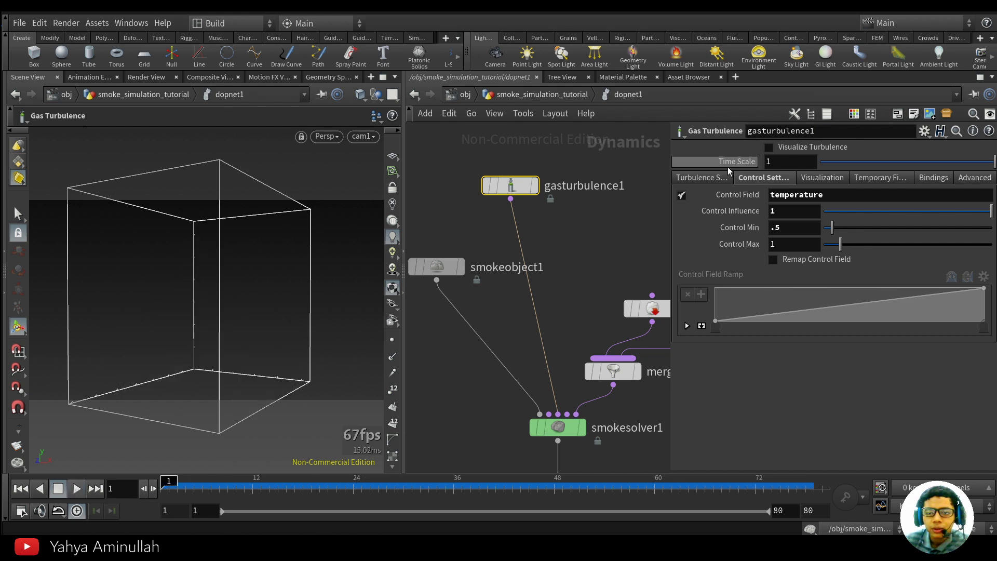
Step: Set the Gas Turbulence Scale to .5 and replay the simulation from frame 1
{"action": "left_click", "coordinate": [701, 177]}
{"action": "type", "text": ".5"}
{"action": "key", "text": "Return"}
{"action": "left_click", "coordinate": [79, 491]}
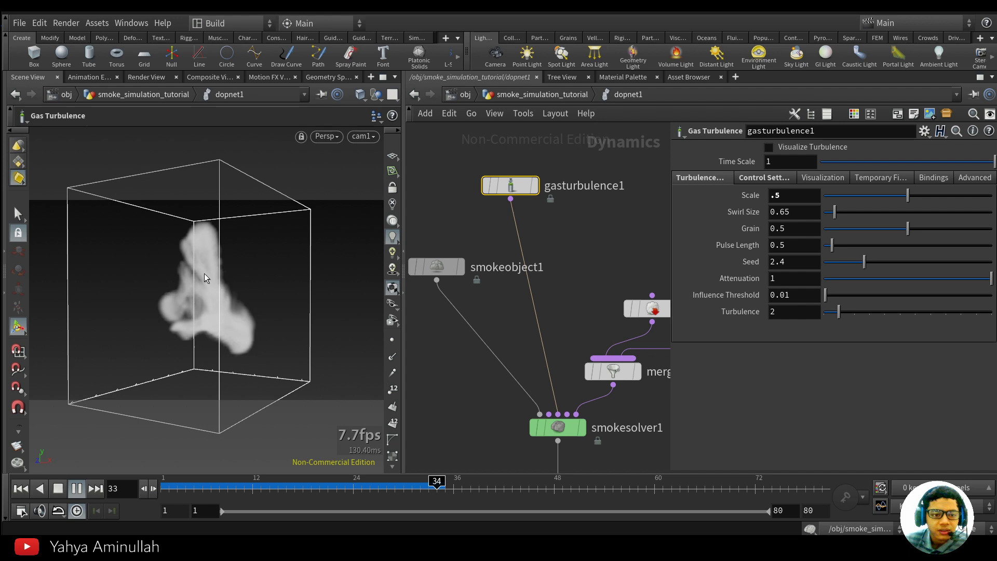
Step: Enable Visualize Turbulence and compare the simulation with the temperature control field switched off and back on
{"action": "left_click", "coordinate": [769, 148]}
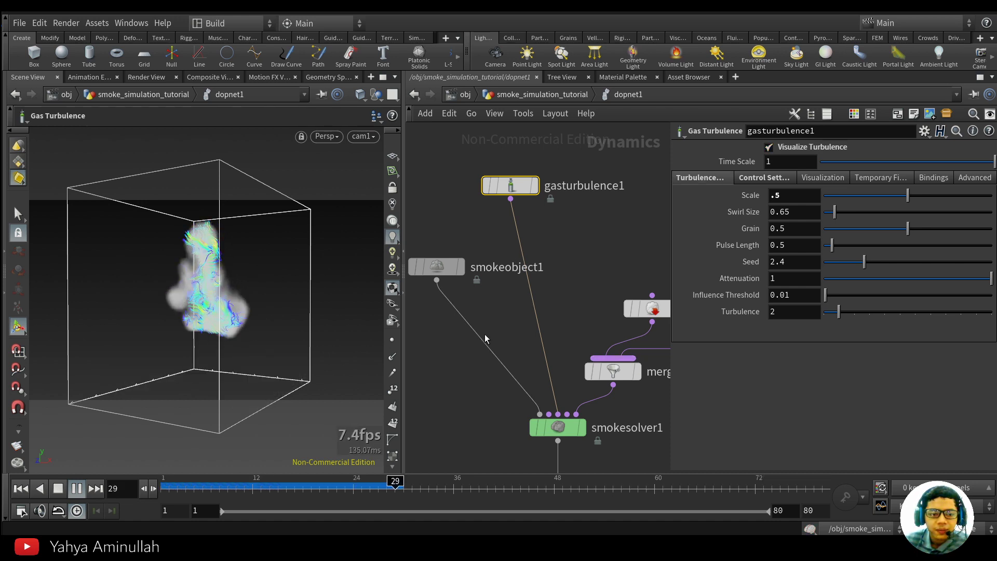
{"action": "left_click", "coordinate": [785, 179]}
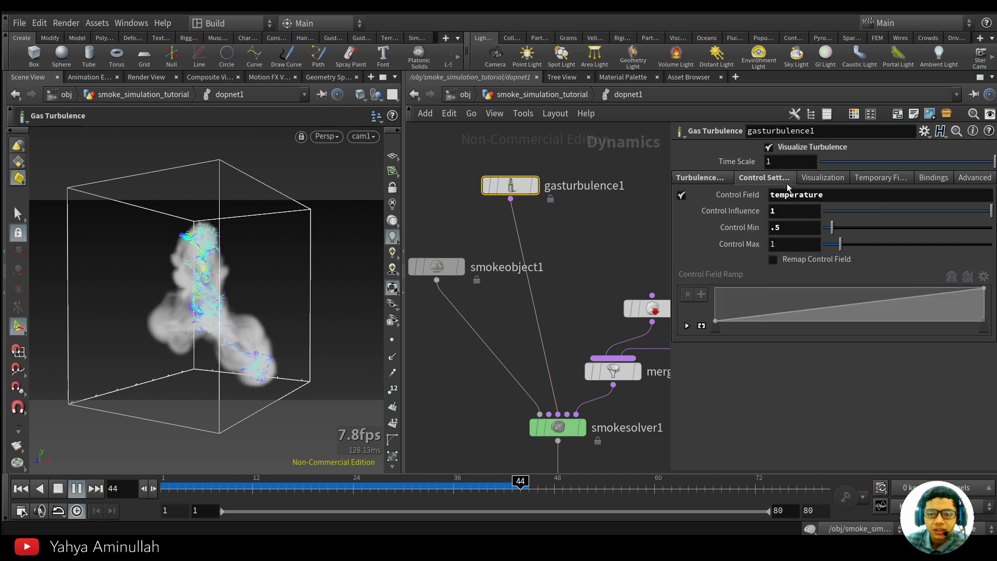
{"action": "left_click", "coordinate": [681, 195]}
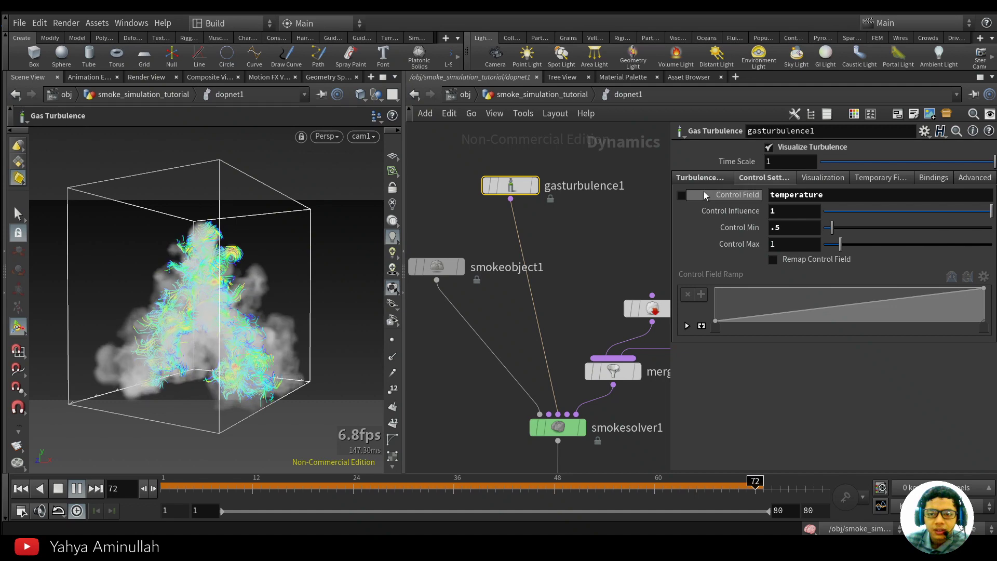
{"action": "left_click", "coordinate": [682, 195]}
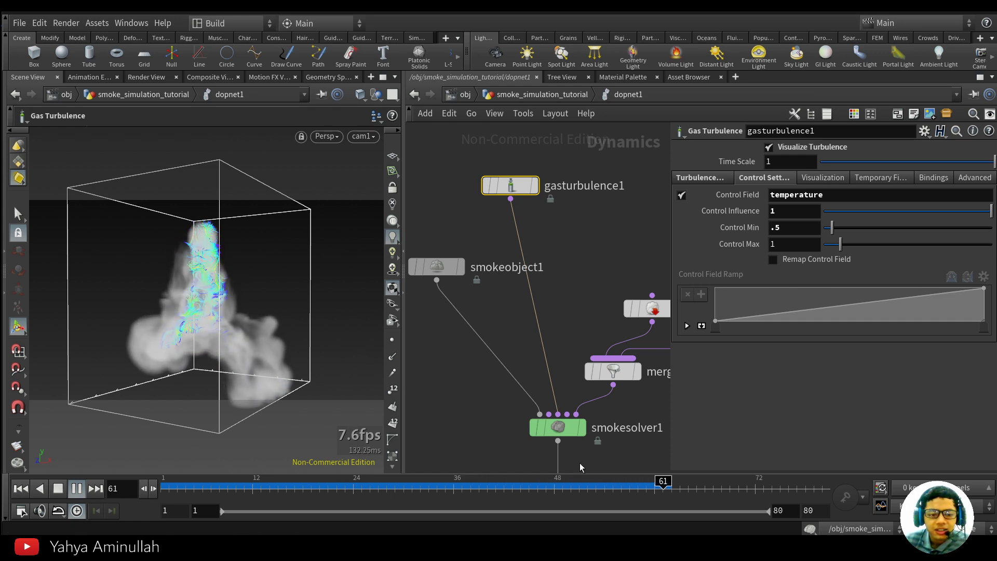
{"action": "left_click_drag", "start_coordinate": [538, 487], "coordinate": [579, 487]}
Step: Add a Gas Resize Fluid Dynamic node beside the Gas Turbulence node in the DOP network
{"action": "scroll", "coordinate": [649, 384], "scroll_direction": "down", "scroll_amount": 3}
{"action": "middle_click_drag", "start_coordinate": [662, 408], "coordinate": [642, 331]}
{"action": "scroll", "coordinate": [551, 275], "scroll_direction": "up", "scroll_amount": 3}
{"action": "middle_click_drag", "start_coordinate": [516, 417], "coordinate": [523, 375]}
{"action": "middle_click_drag", "start_coordinate": [544, 281], "coordinate": [549, 338]}
{"action": "left_click_drag", "start_coordinate": [449, 332], "coordinate": [424, 343]}
{"action": "key", "text": "Tab"}
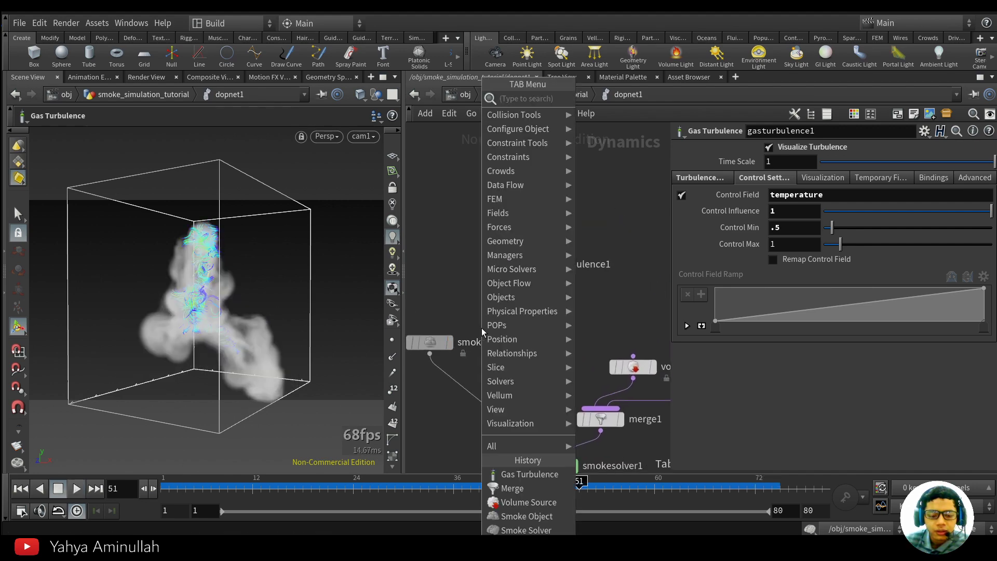
{"action": "type", "text": "gas res"}
{"action": "left_click", "coordinate": [638, 128]}
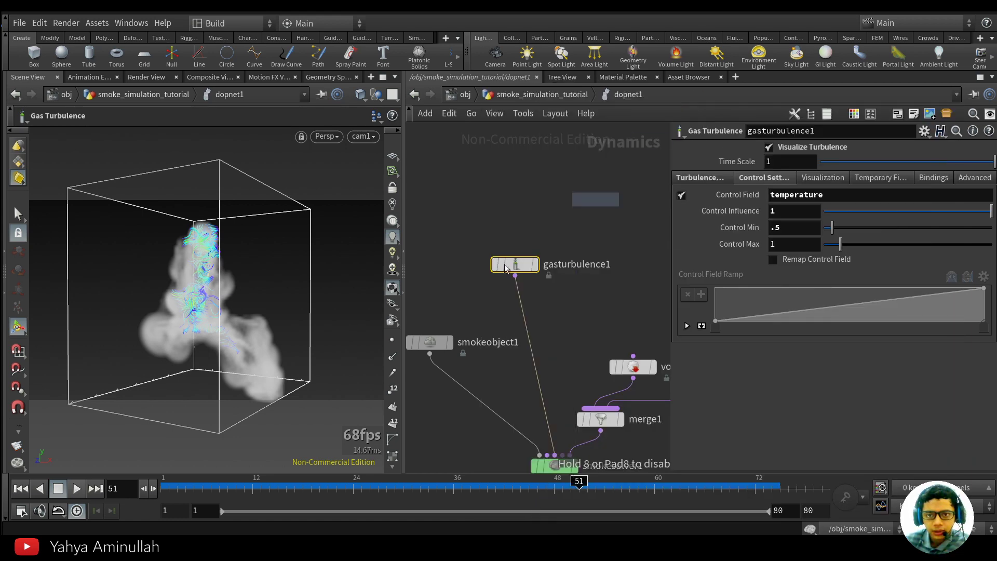
{"action": "left_click", "coordinate": [465, 302]}
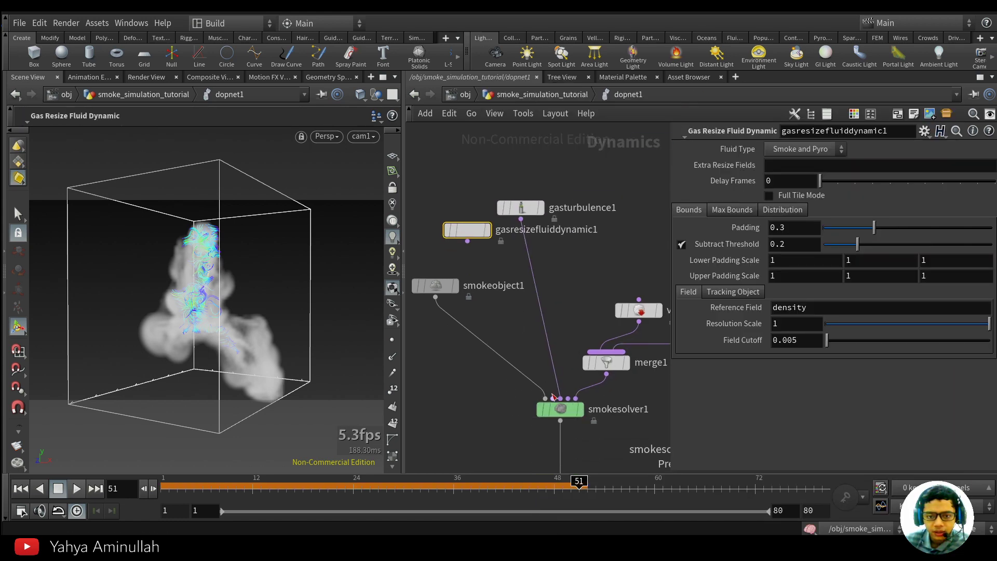
Step: Connect the Gas Resize Fluid Dynamic node to the Smoke Solver's second input, space out the nodes, and return to frame 1
{"action": "left_click_drag", "start_coordinate": [477, 223], "coordinate": [457, 244]}
{"action": "left_click_drag", "start_coordinate": [524, 212], "coordinate": [568, 219]}
{"action": "left_click_drag", "start_coordinate": [462, 243], "coordinate": [468, 233]}
{"action": "left_click_drag", "start_coordinate": [263, 491], "coordinate": [76, 486]}
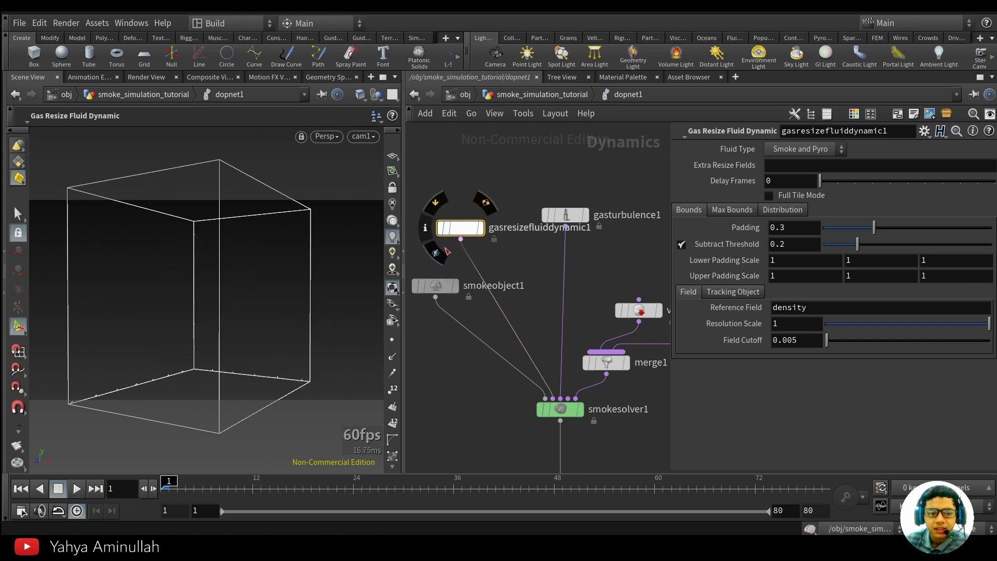
{"action": "left_click_drag", "start_coordinate": [460, 230], "coordinate": [473, 227]}
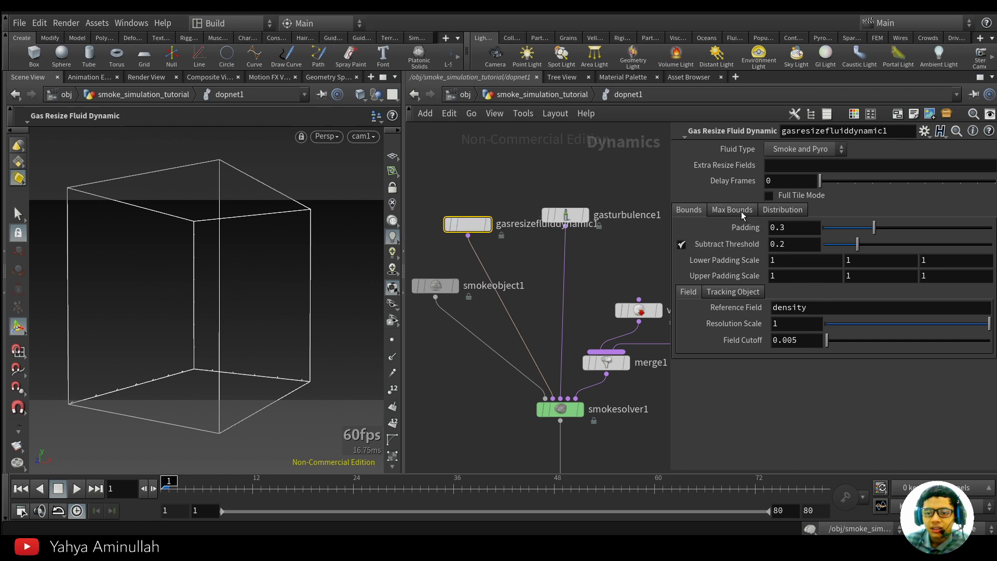
Step: Enable Track By Object on the resize node with SOURCE_SMOKE as the Sop Path, and play the simulation
{"action": "left_click", "coordinate": [732, 293]}
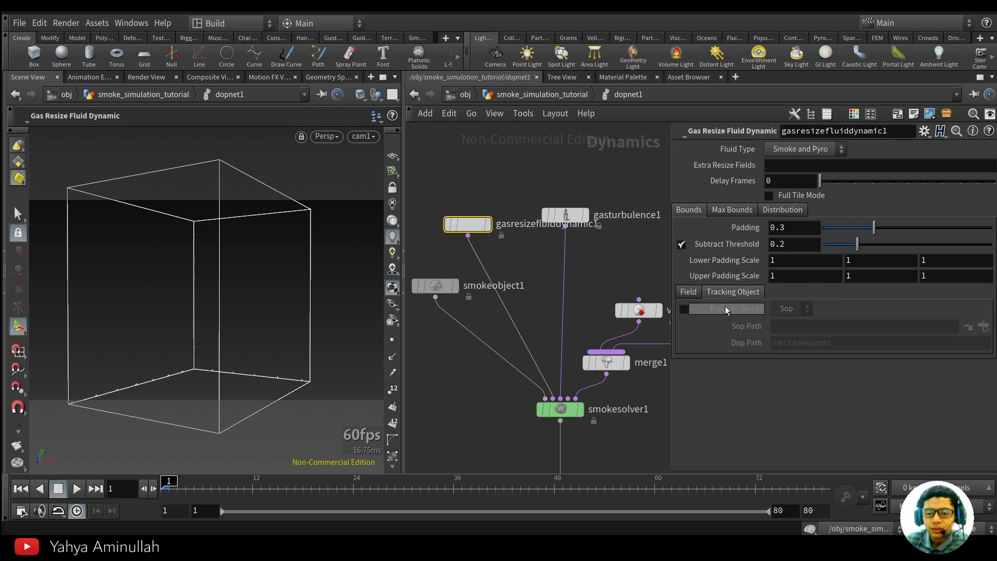
{"action": "left_click", "coordinate": [684, 310]}
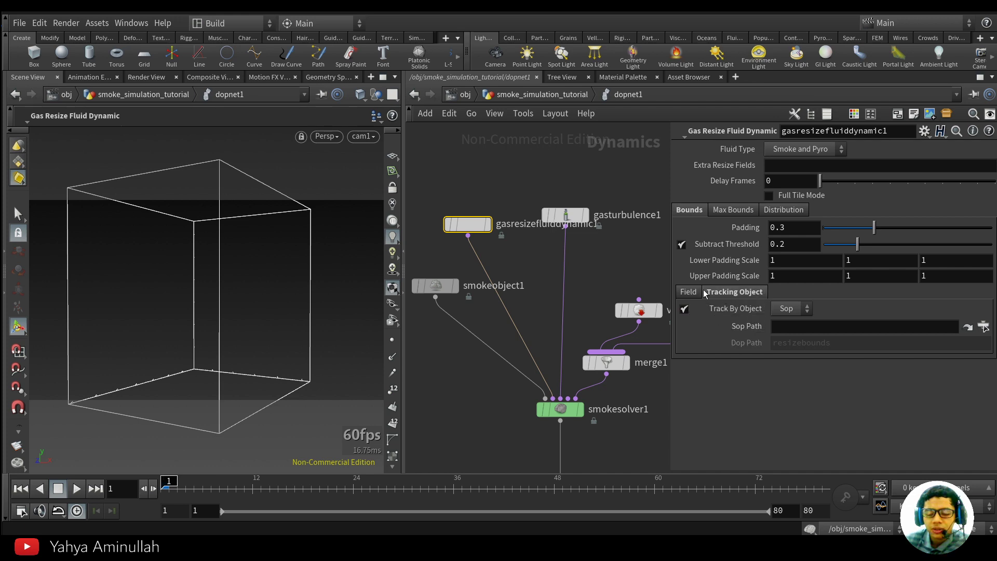
{"action": "left_click", "coordinate": [983, 327]}
{"action": "double_click", "coordinate": [902, 336]}
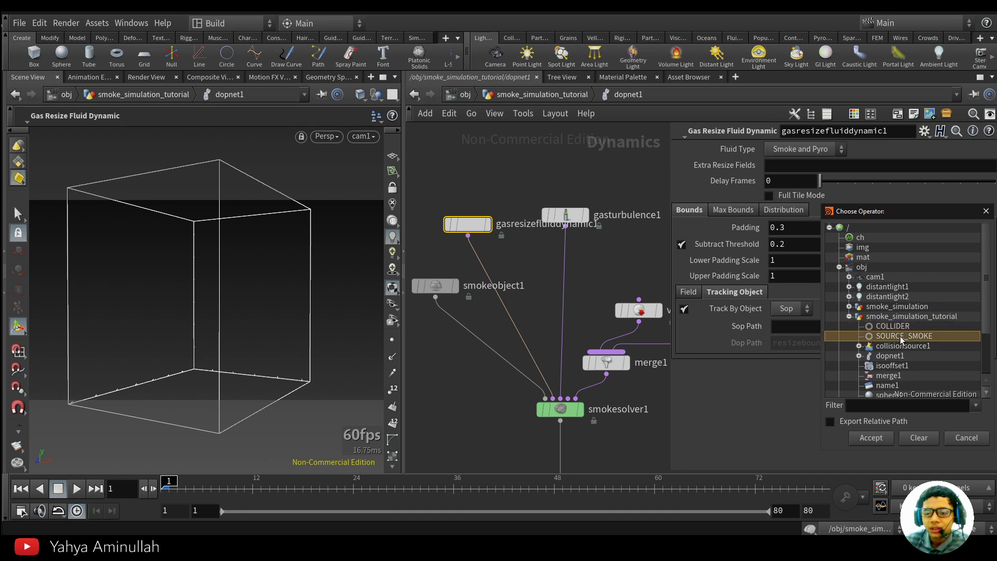
{"action": "left_click", "coordinate": [77, 487]}
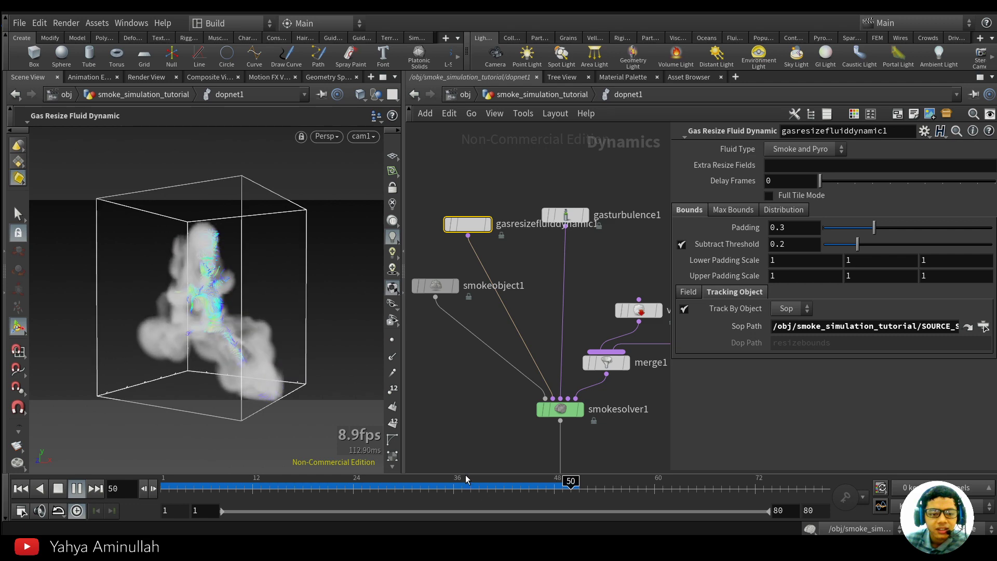
Step: Scrub back to frame 9 and add a Ground Plane node beneath the Smoke Solver
{"action": "left_click_drag", "start_coordinate": [450, 491], "coordinate": [228, 490]}
{"action": "scroll", "coordinate": [586, 414], "scroll_direction": "down", "scroll_amount": 2}
{"action": "middle_click_drag", "start_coordinate": [585, 414], "coordinate": [576, 330]}
{"action": "scroll", "coordinate": [491, 384], "scroll_direction": "up", "scroll_amount": 2}
{"action": "key", "text": "Tab"}
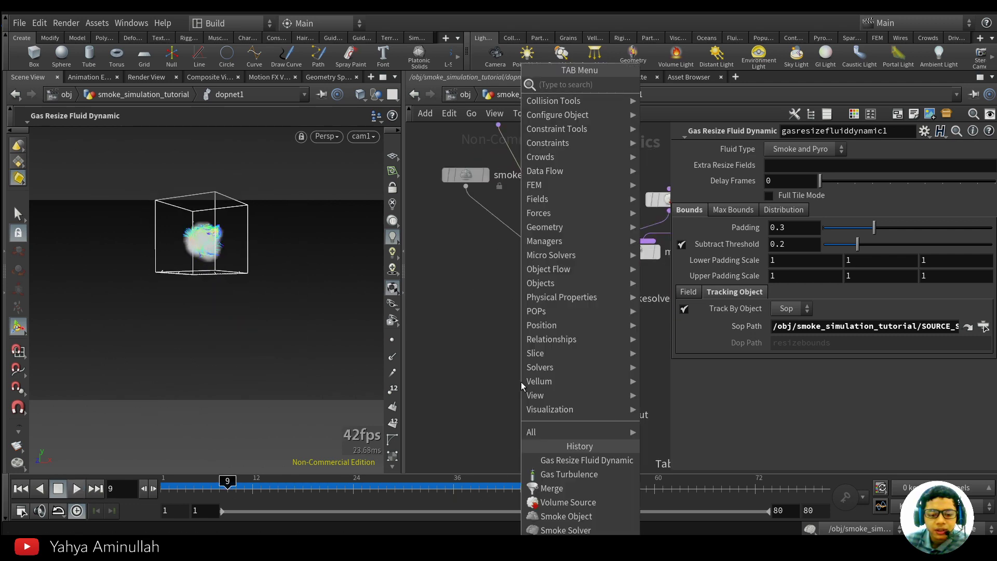
{"action": "type", "text": "gro"}
{"action": "left_click", "coordinate": [705, 86]}
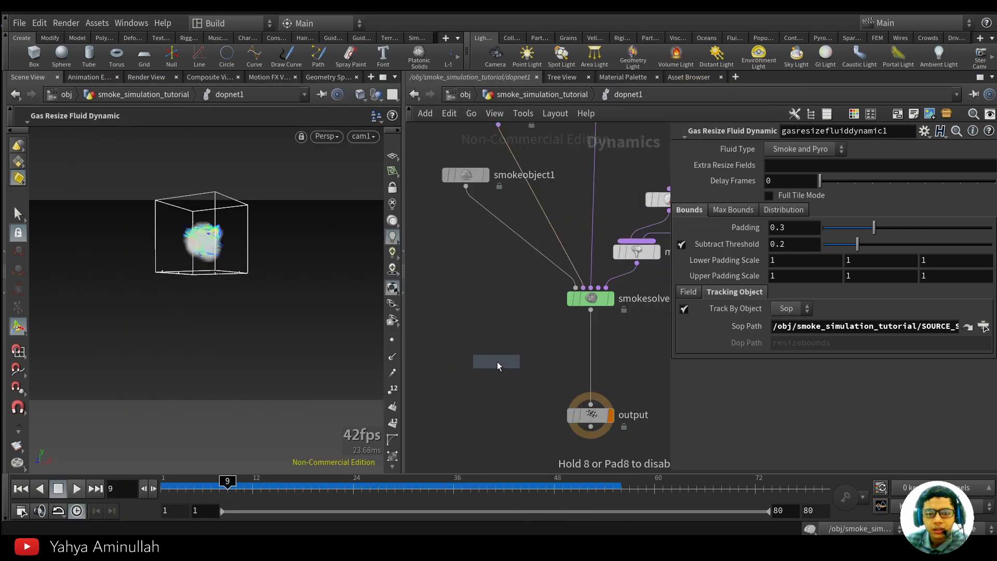
{"action": "left_click", "coordinate": [509, 364]}
{"action": "left_click_drag", "start_coordinate": [508, 364], "coordinate": [501, 340]}
Step: Insert a Merge node between the Smoke Solver and output, with the ground plane as its first input, and play from frame 1
{"action": "key", "text": "Tab"}
{"action": "type", "text": "me"}
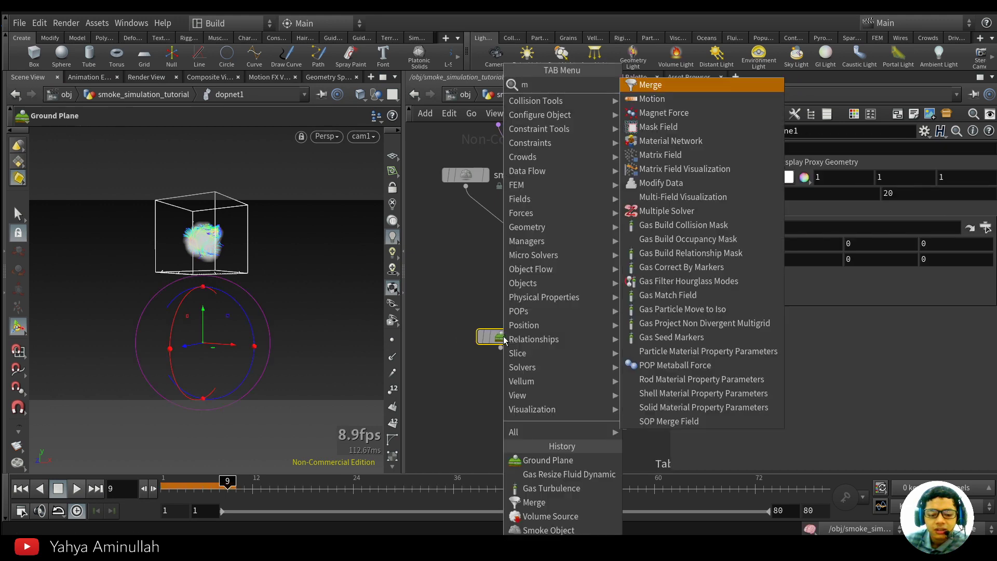
{"action": "mouse_move", "coordinate": [571, 128]}
{"action": "left_click", "coordinate": [645, 85]}
{"action": "left_click", "coordinate": [593, 367]}
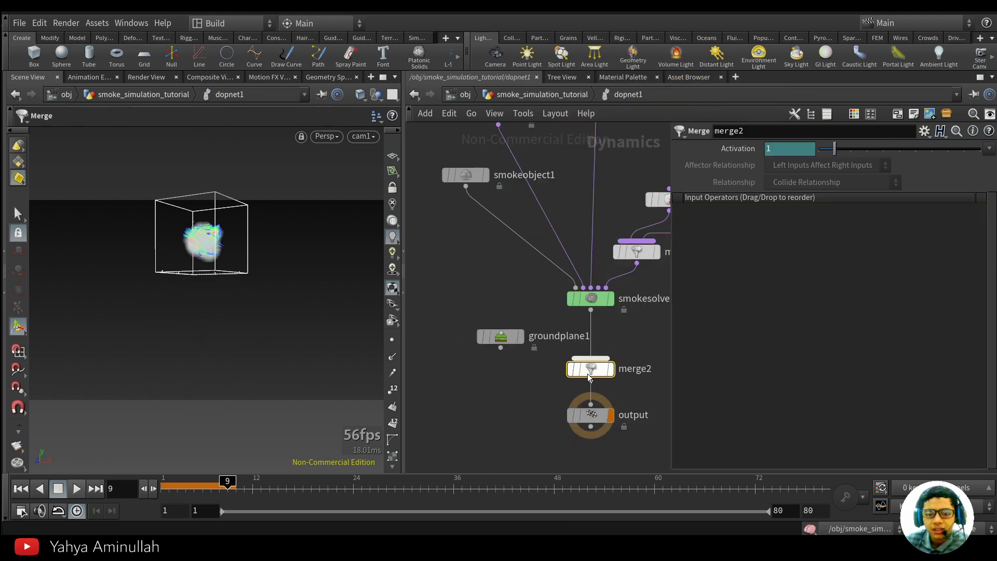
{"action": "key", "text": "shift+r"}
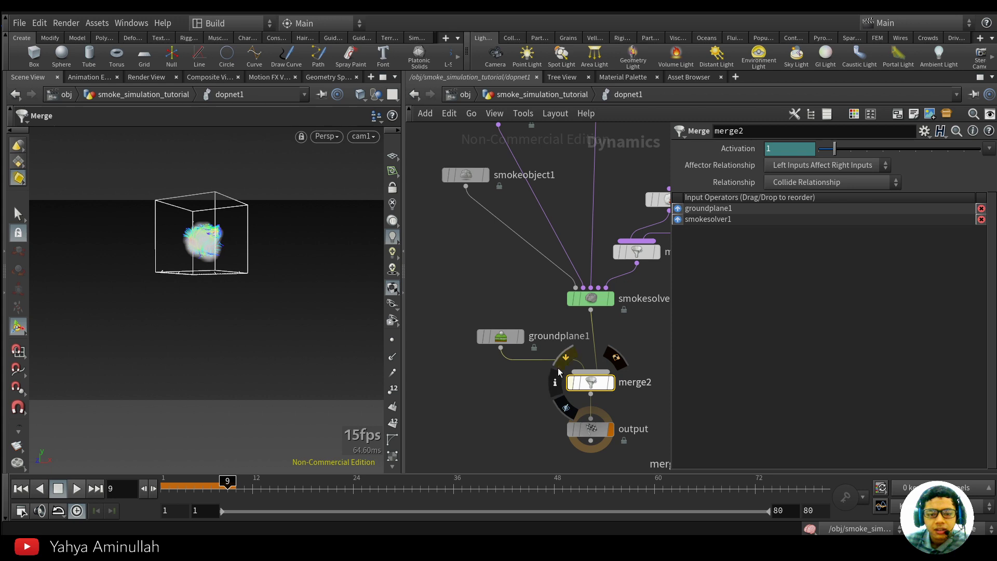
{"action": "left_click", "coordinate": [21, 489]}
{"action": "left_click", "coordinate": [76, 489]}
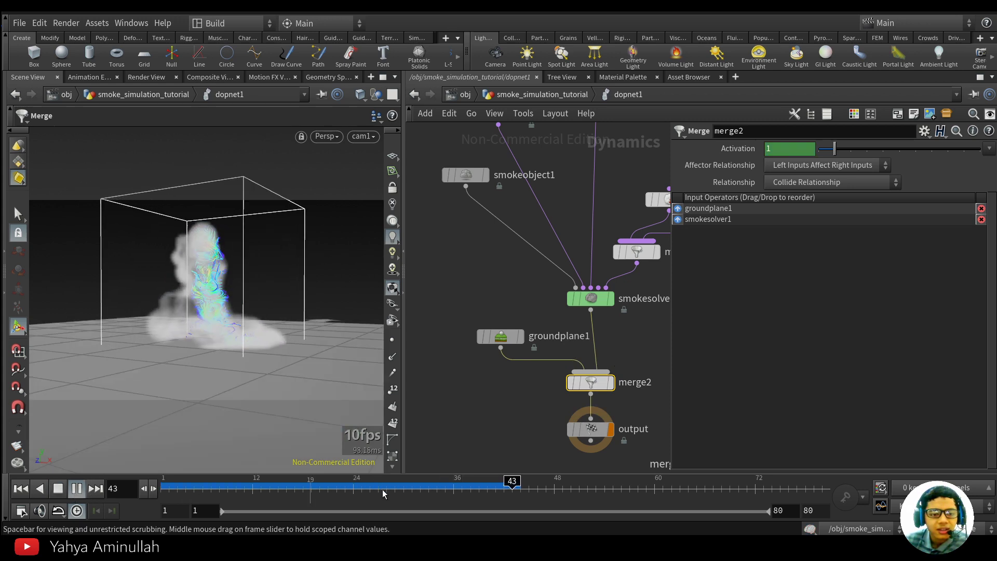
Step: Set the ground plane's Y Position to -0.7, then play the simulation and stop at frame 61
{"action": "key", "text": "ctrl+Up"}
{"action": "left_click", "coordinate": [501, 337]}
{"action": "left_click", "coordinate": [863, 244]}
{"action": "type", "text": "-0.7"}
{"action": "key", "text": "Return"}
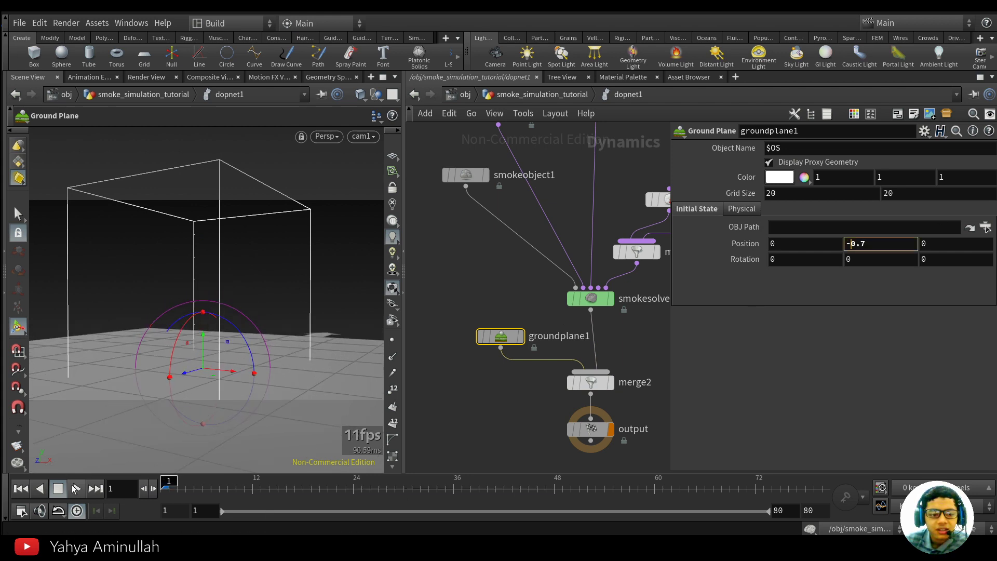
{"action": "left_click", "coordinate": [75, 489]}
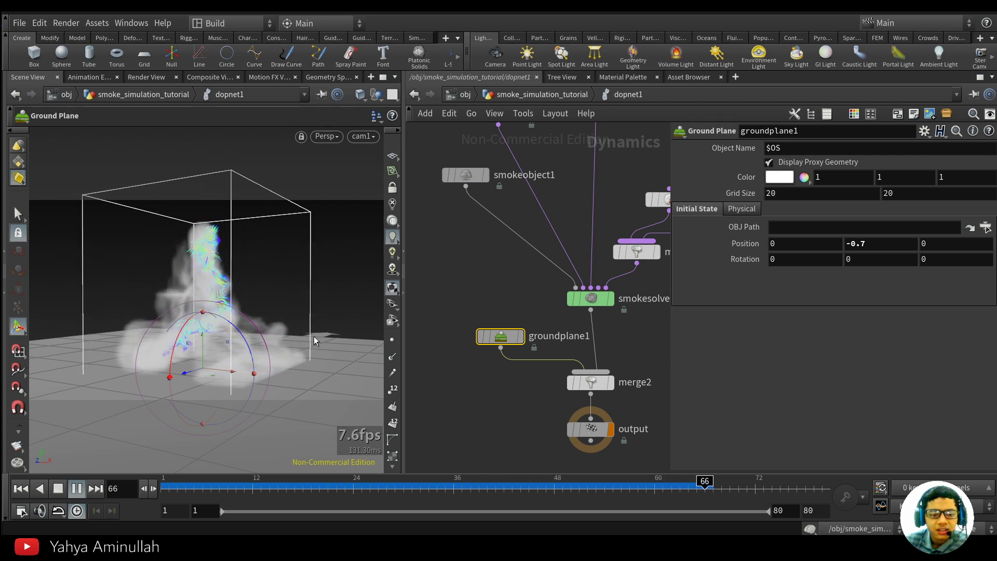
{"action": "left_click", "coordinate": [663, 488]}
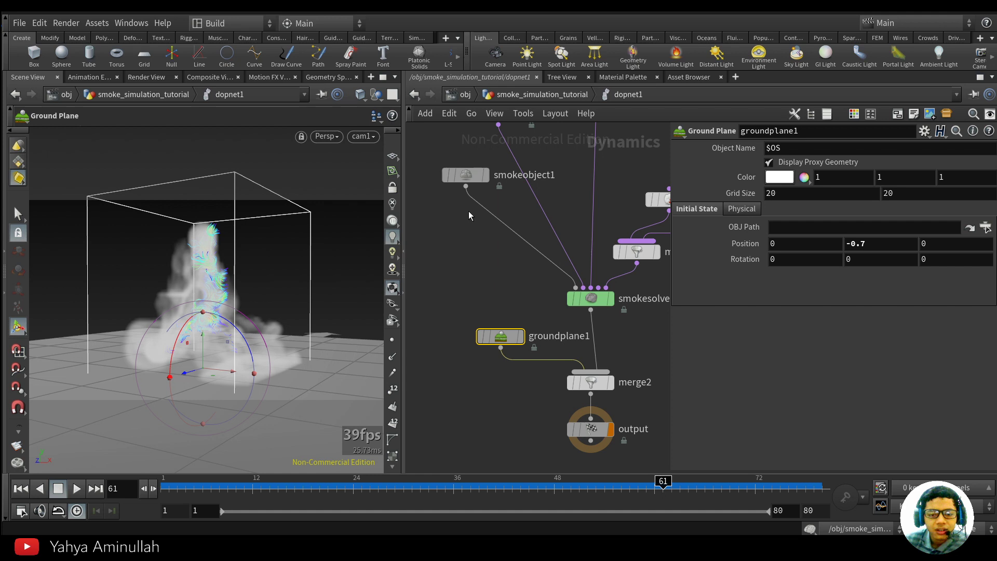
Step: Disable Clamp To Maximum on the Gas Resize Fluid Dynamic node and replay the simulation, stopping at frame 62
{"action": "middle_click_drag", "start_coordinate": [470, 214], "coordinate": [470, 385]}
{"action": "scroll", "coordinate": [530, 279], "scroll_direction": "up", "scroll_amount": 3}
{"action": "left_click", "coordinate": [491, 295]}
{"action": "middle_click_drag", "start_coordinate": [594, 376], "coordinate": [624, 303]}
{"action": "left_click", "coordinate": [595, 291]}
{"action": "left_click", "coordinate": [496, 213]}
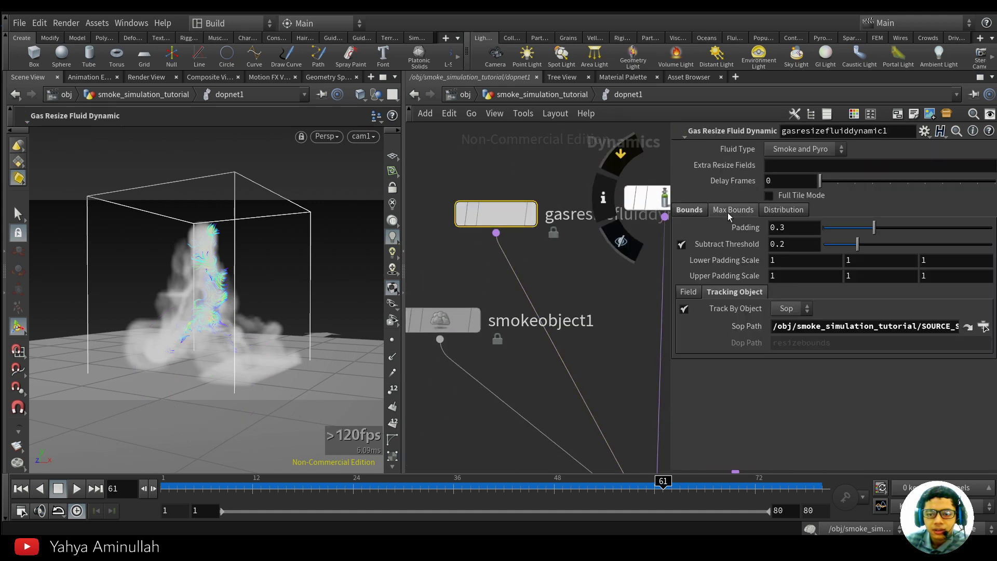
{"action": "left_click", "coordinate": [681, 228]}
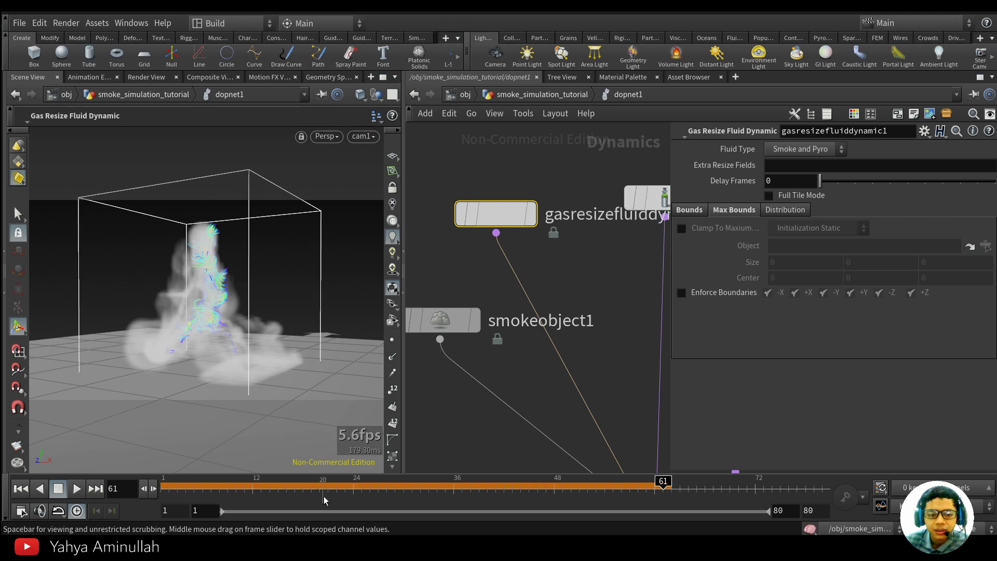
{"action": "left_click", "coordinate": [76, 488]}
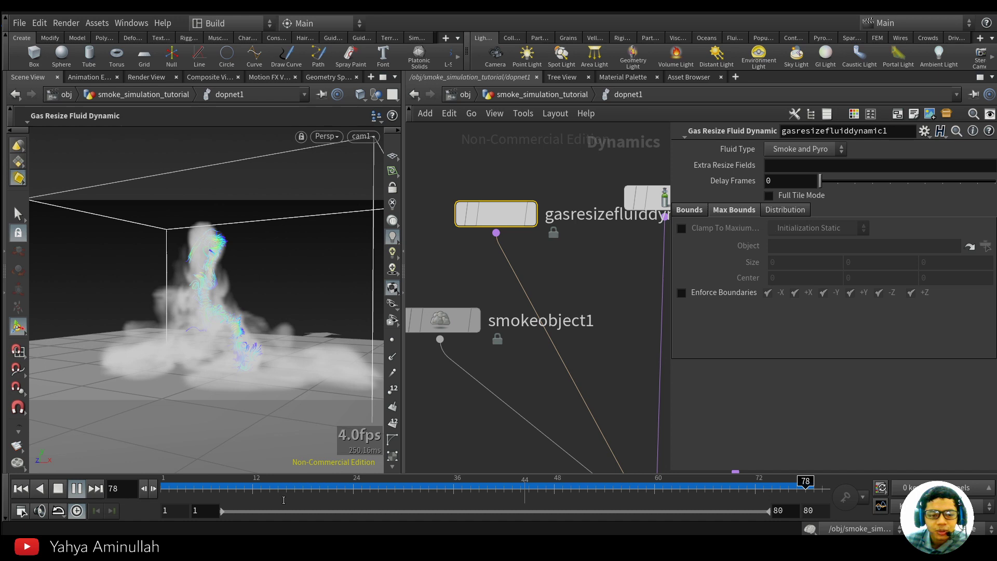
{"action": "left_click", "coordinate": [672, 487]}
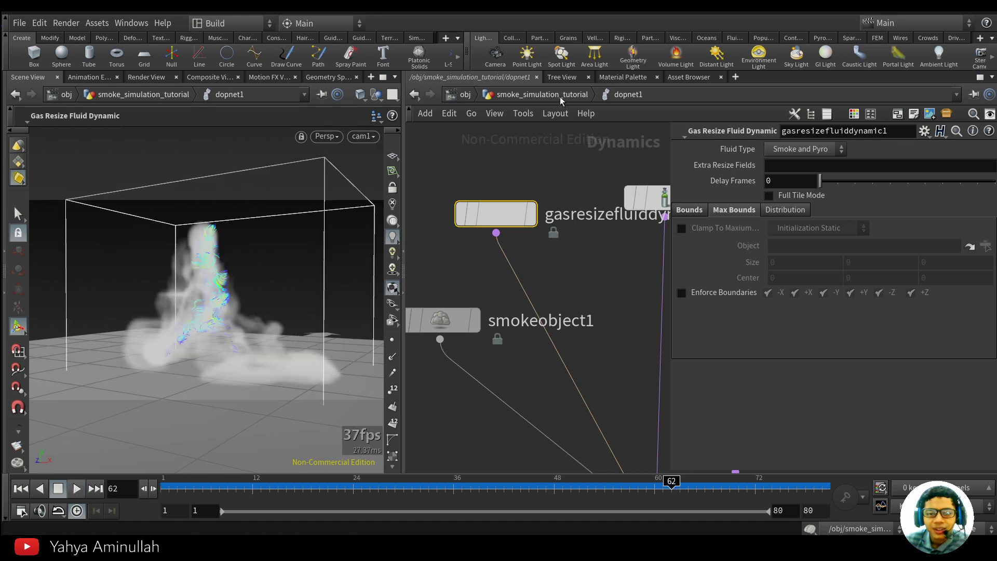
Step: Go up to the smoke_simulation_tutorial network and add a Dop Import Fields node below dopnet1
{"action": "left_click", "coordinate": [560, 96]}
{"action": "key", "text": "Tab"}
{"action": "type", "text": "dop"}
{"action": "left_click", "coordinate": [726, 68]}
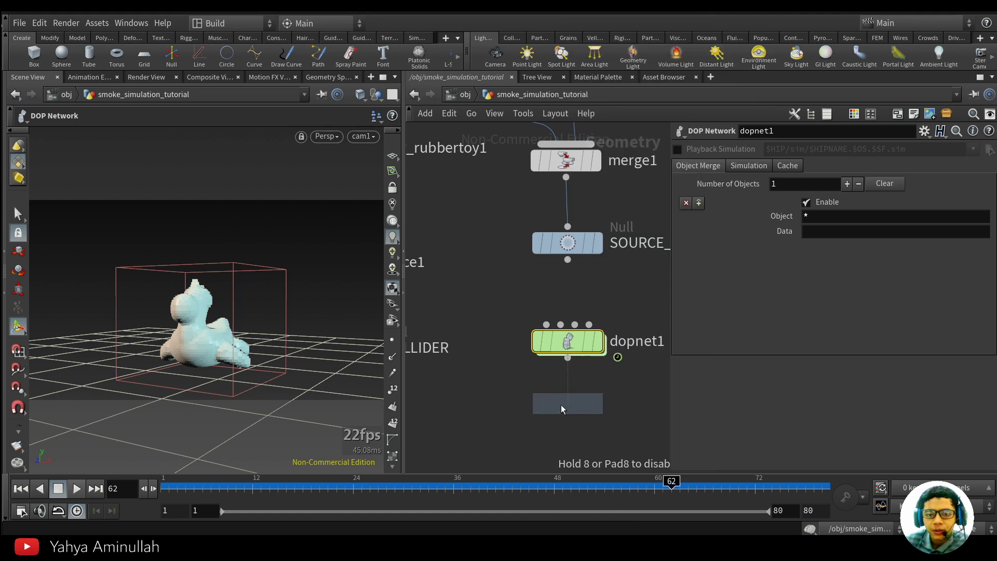
{"action": "left_click", "coordinate": [581, 347]}
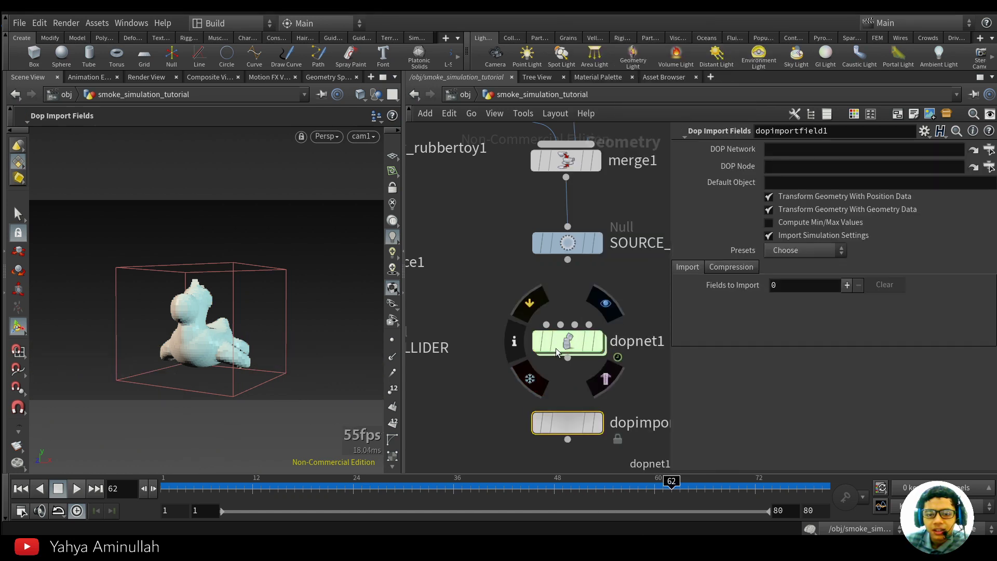
Step: Point the Dop Import Fields node to ../dopnet1, load the smoke fields preset, and set Default Object to smoke*
{"action": "left_click_drag", "start_coordinate": [555, 351], "coordinate": [550, 350]}
{"action": "left_click_drag", "start_coordinate": [677, 260], "coordinate": [818, 153]}
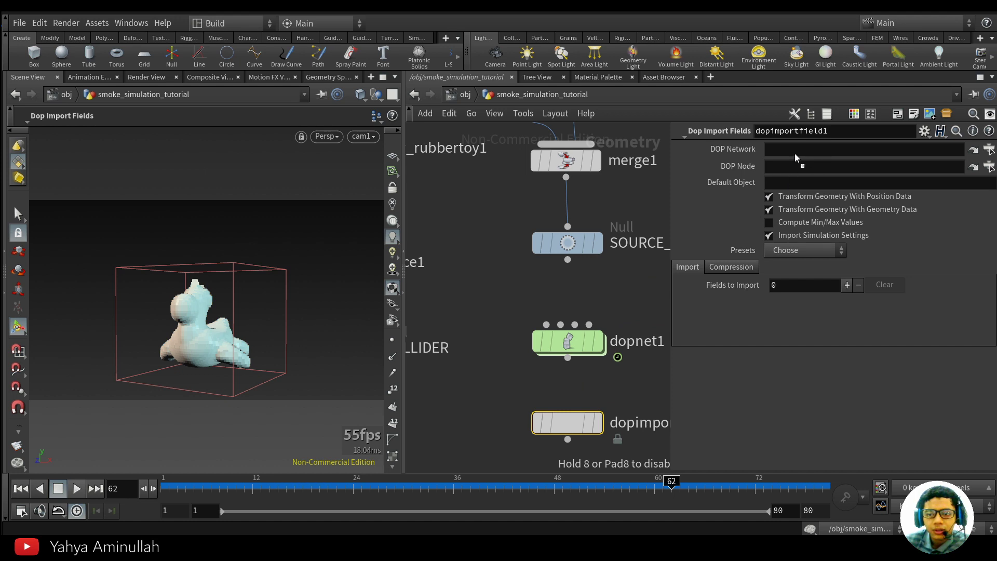
{"action": "left_click", "coordinate": [802, 250]}
{"action": "left_click", "coordinate": [797, 277]}
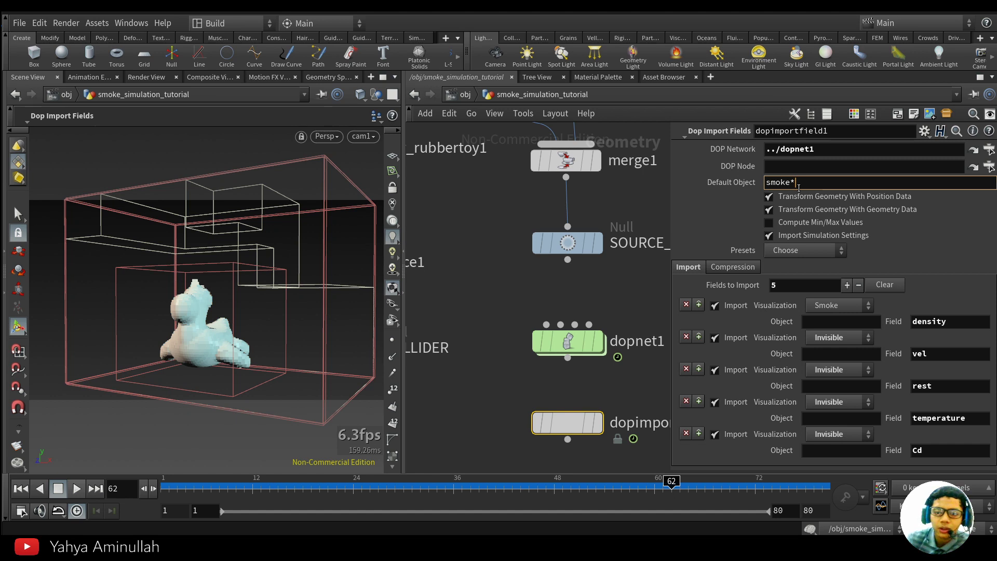
Step: Display the Dop Import Fields node's output in the viewport
{"action": "scroll", "coordinate": [613, 307], "scroll_direction": "down", "scroll_amount": 3}
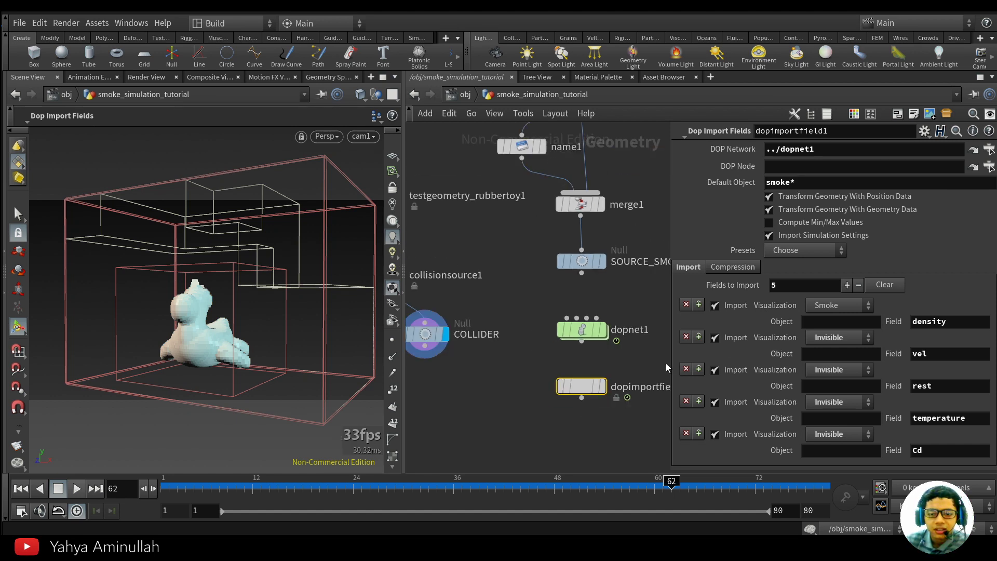
{"action": "scroll", "coordinate": [564, 403], "scroll_direction": "up", "scroll_amount": 3}
{"action": "left_click", "coordinate": [615, 363]}
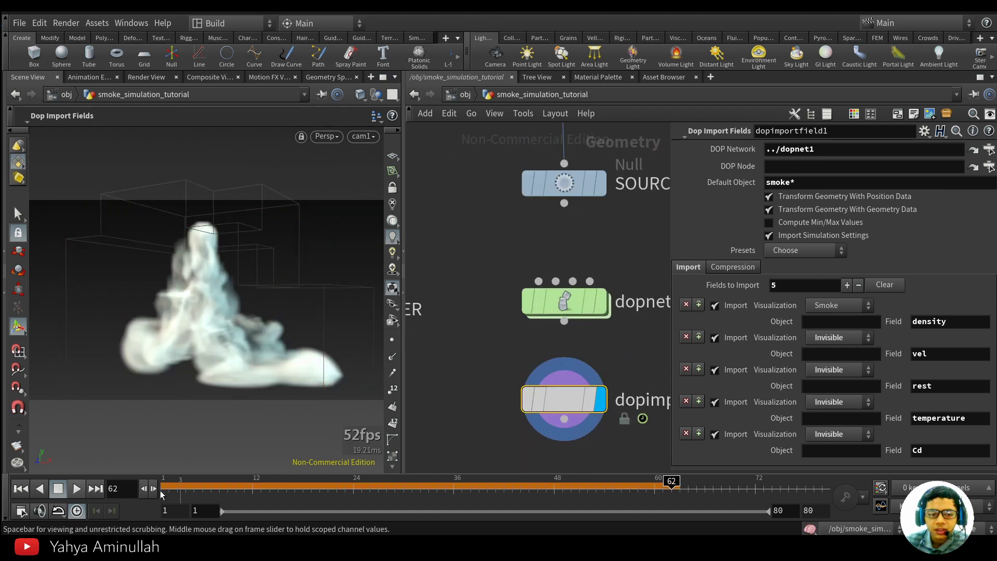
Step: Play back the imported smoke, stop at frame 65, and look briefly inside dopnet1 before returning to smoke_simulation_tutorial
{"action": "left_click", "coordinate": [76, 489]}
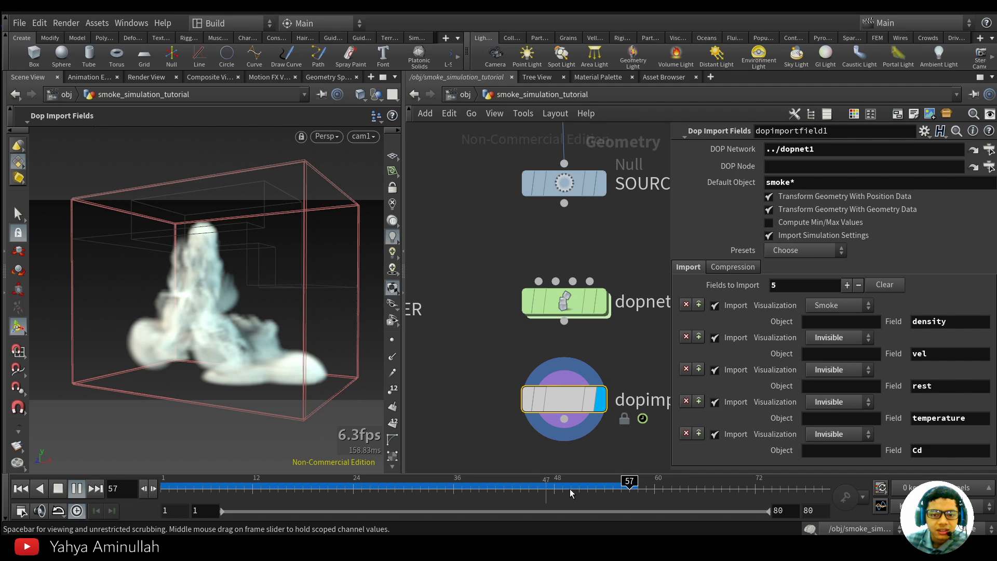
{"action": "left_click", "coordinate": [696, 490]}
{"action": "scroll", "coordinate": [602, 435], "scroll_direction": "down", "scroll_amount": 3}
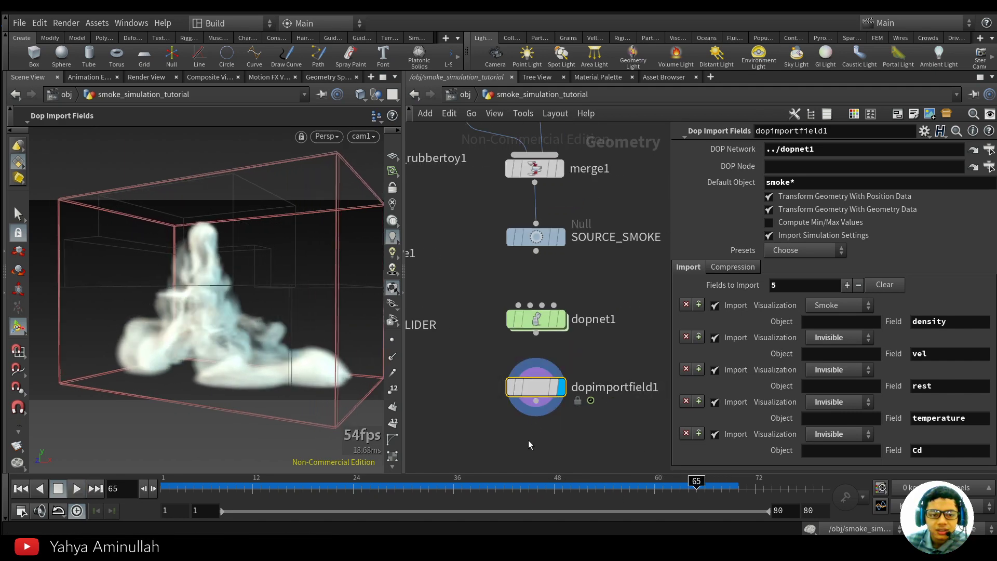
{"action": "double_click", "coordinate": [554, 280]}
{"action": "middle_click_drag", "start_coordinate": [538, 406], "coordinate": [552, 294]}
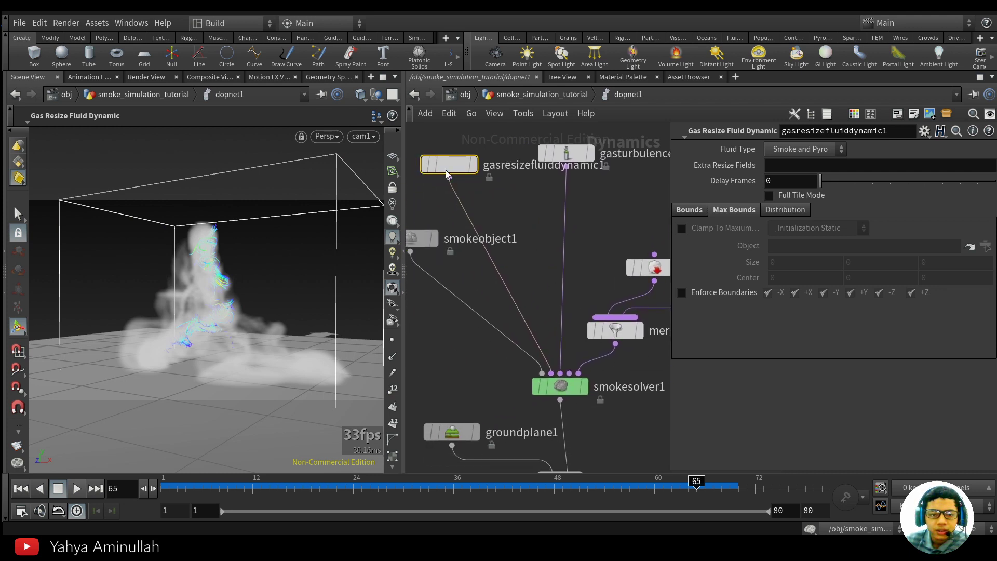
{"action": "left_click", "coordinate": [563, 98]}
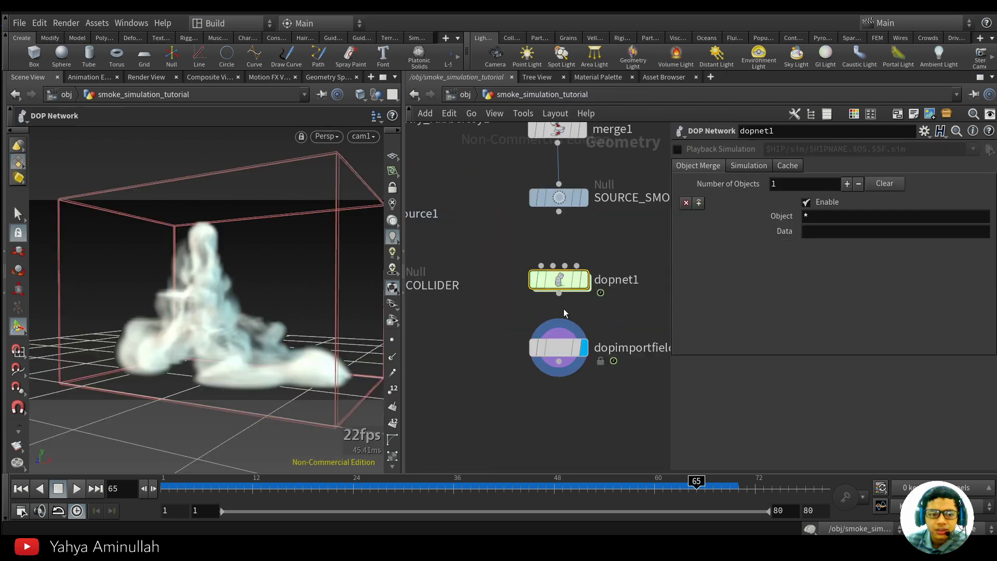
{"action": "key", "text": "Tab"}
{"action": "type", "text": "mer"}
{"action": "key", "text": "Return"}
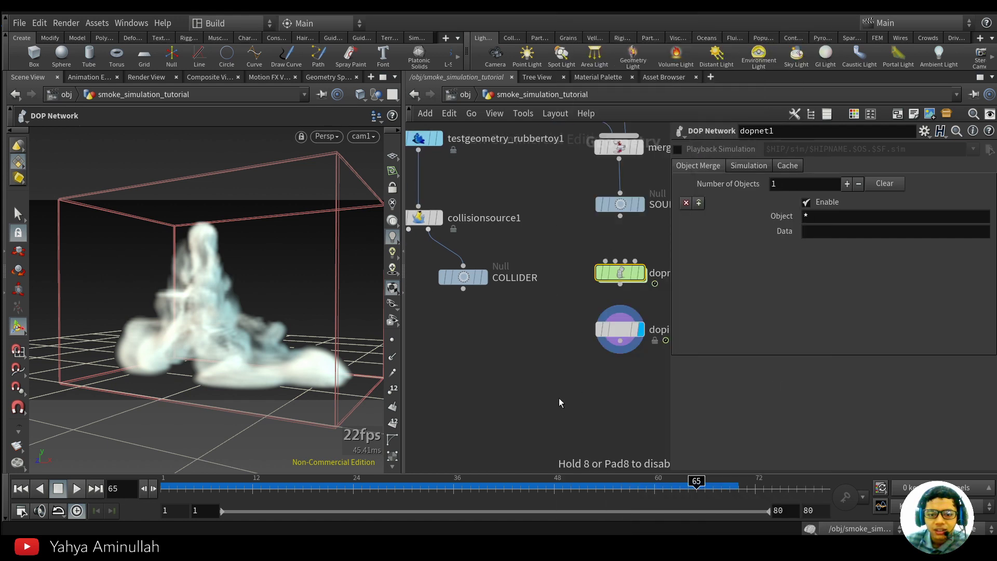
{"action": "left_click", "coordinate": [558, 404]}
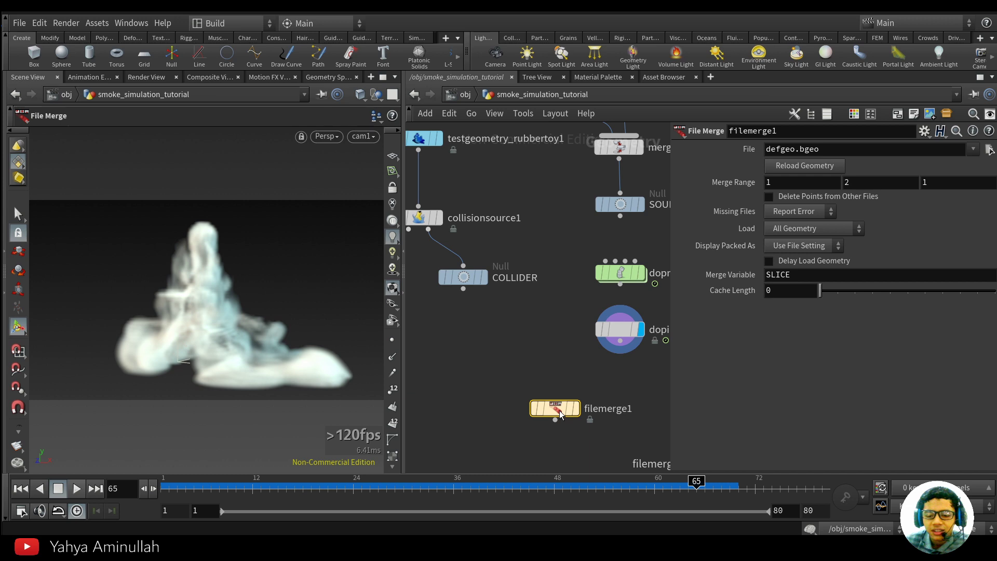
{"action": "key", "text": "Delete"}
Step: Add a Merge node combining dopimportfield1 and testgeometry_rubbertoy1, and display its output in the viewport
{"action": "key", "text": "Tab"}
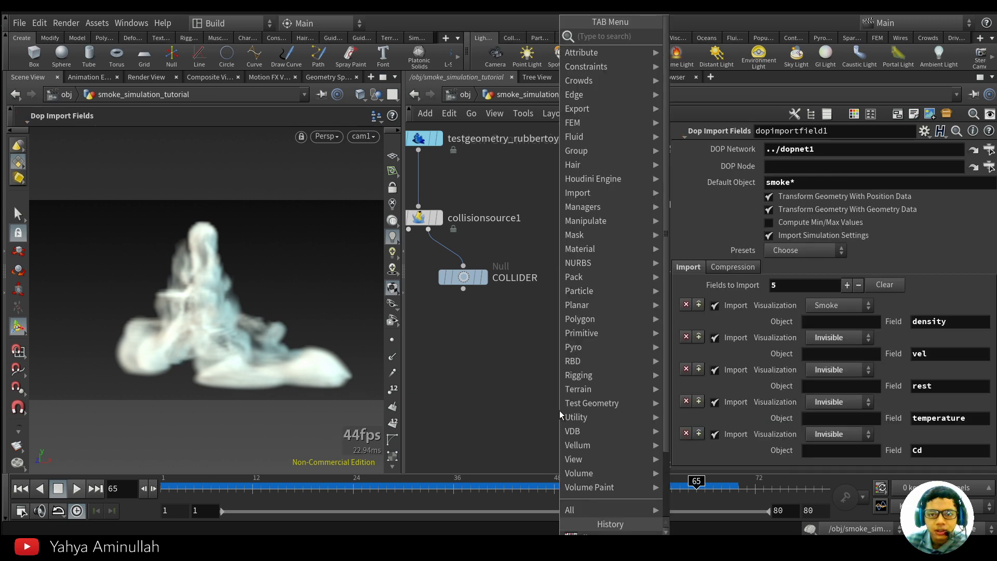
{"action": "type", "text": "mer"}
{"action": "left_click", "coordinate": [689, 36]}
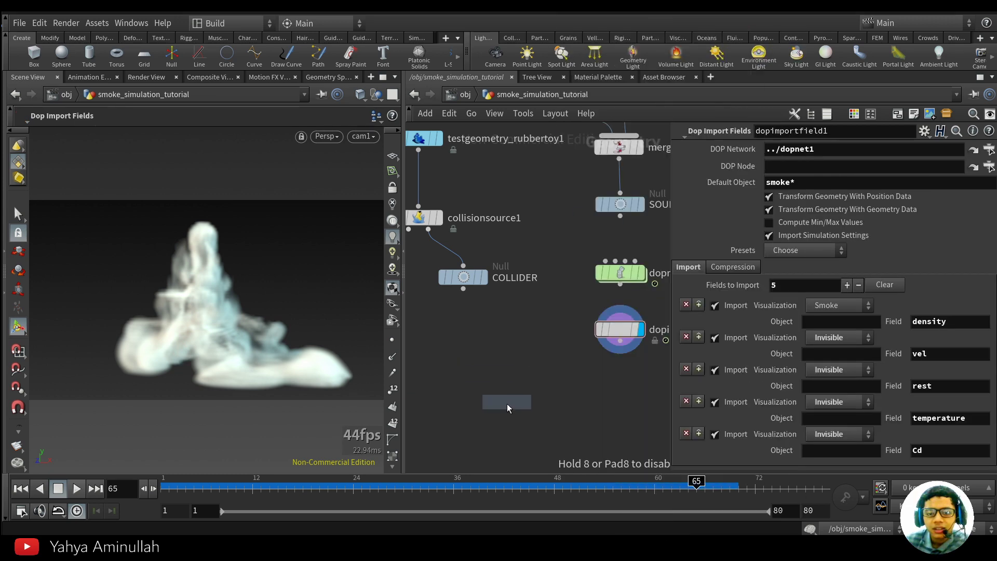
{"action": "left_click", "coordinate": [507, 400]}
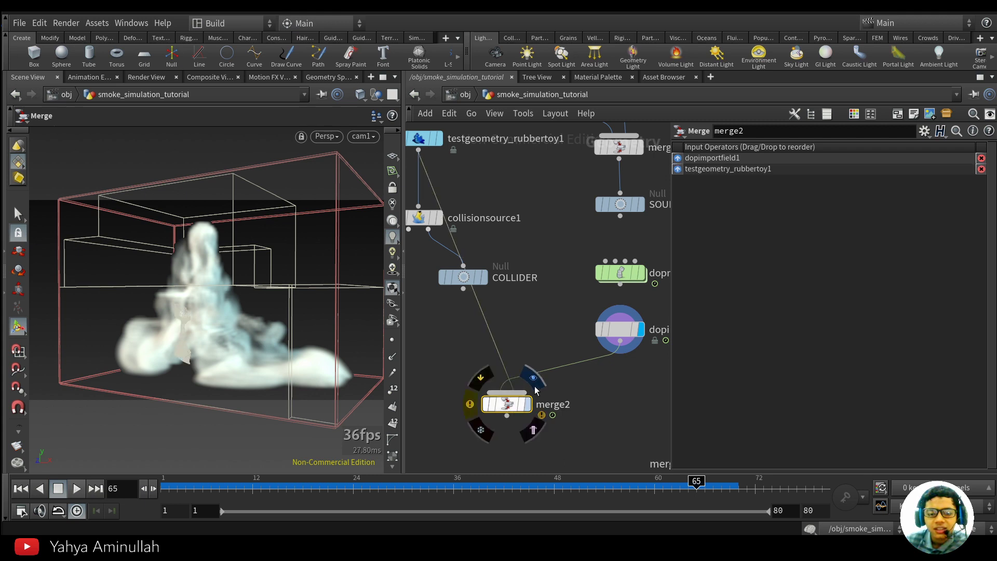
{"action": "left_click", "coordinate": [528, 403]}
{"action": "left_click_drag", "start_coordinate": [513, 407], "coordinate": [534, 402]}
Step: Replay the merged smoke and toy, scrub back to frame 51, and inspect the volume settings of collisionsource1
{"action": "left_click_drag", "start_coordinate": [265, 502], "coordinate": [99, 494]}
{"action": "left_click", "coordinate": [76, 490]}
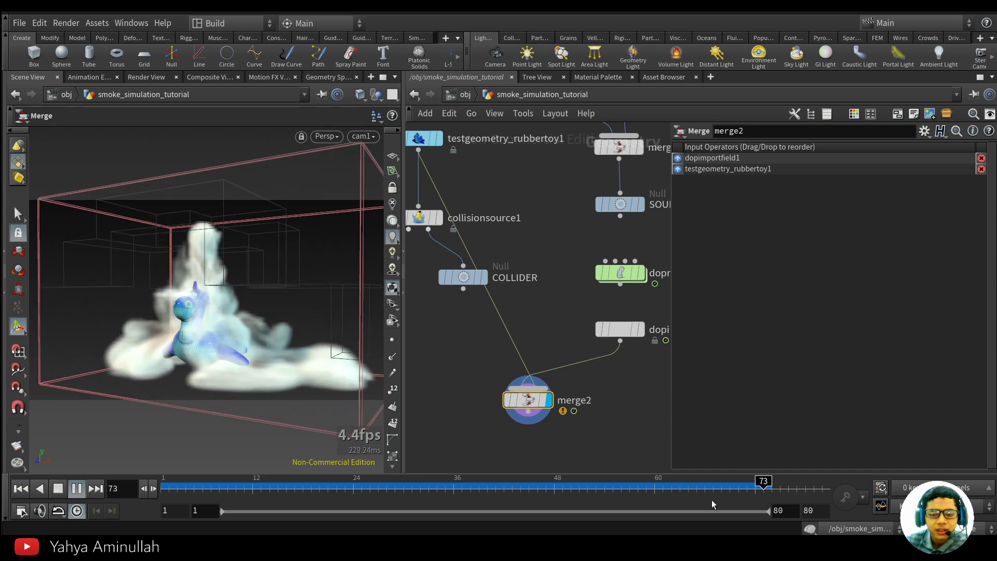
{"action": "left_click_drag", "start_coordinate": [718, 504], "coordinate": [581, 519]}
{"action": "scroll", "coordinate": [524, 302], "scroll_direction": "down", "scroll_amount": 3}
{"action": "scroll", "coordinate": [442, 190], "scroll_direction": "up", "scroll_amount": 4}
{"action": "left_click", "coordinate": [461, 291]}
{"action": "scroll", "coordinate": [557, 310], "scroll_direction": "down", "scroll_amount": 2}
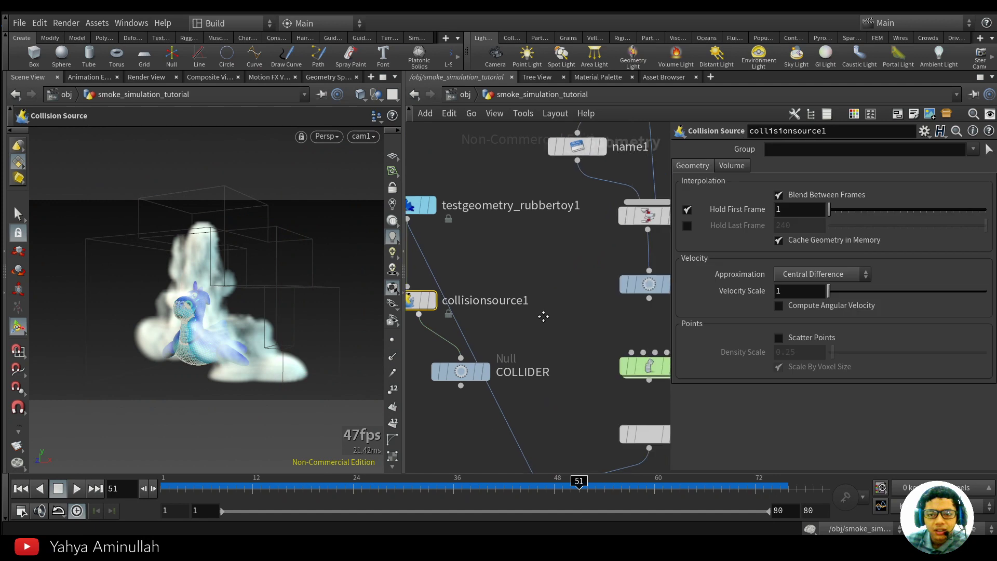
{"action": "left_click", "coordinate": [728, 166]}
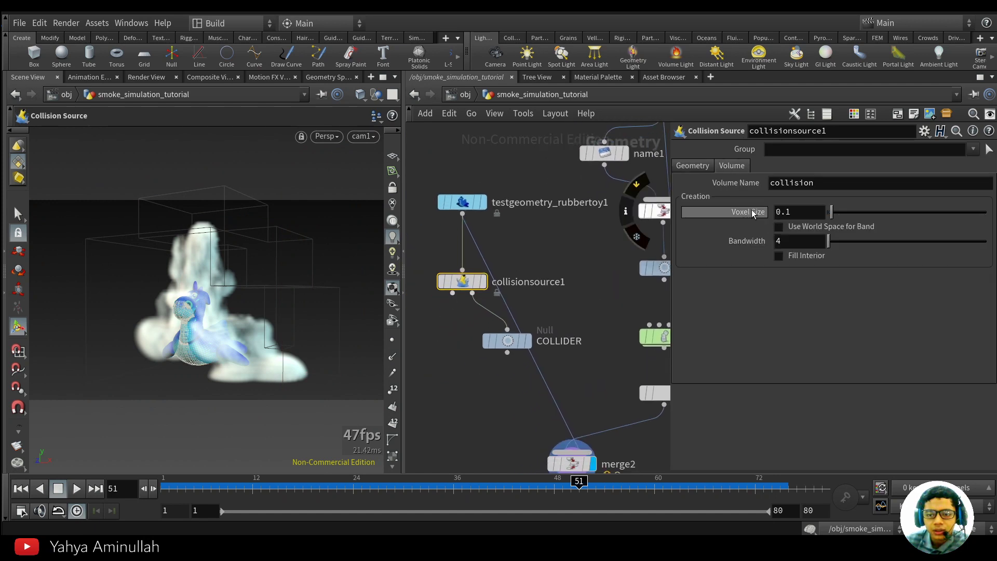
Step: Set the Division Size of smokeobject1 inside dopnet1 to 0.05 and replay the simulation from frame 1, stopping at frame 57
{"action": "scroll", "coordinate": [611, 271], "scroll_direction": "down", "scroll_amount": 3}
{"action": "scroll", "coordinate": [553, 325], "scroll_direction": "up", "scroll_amount": 1}
{"action": "double_click", "coordinate": [569, 311]}
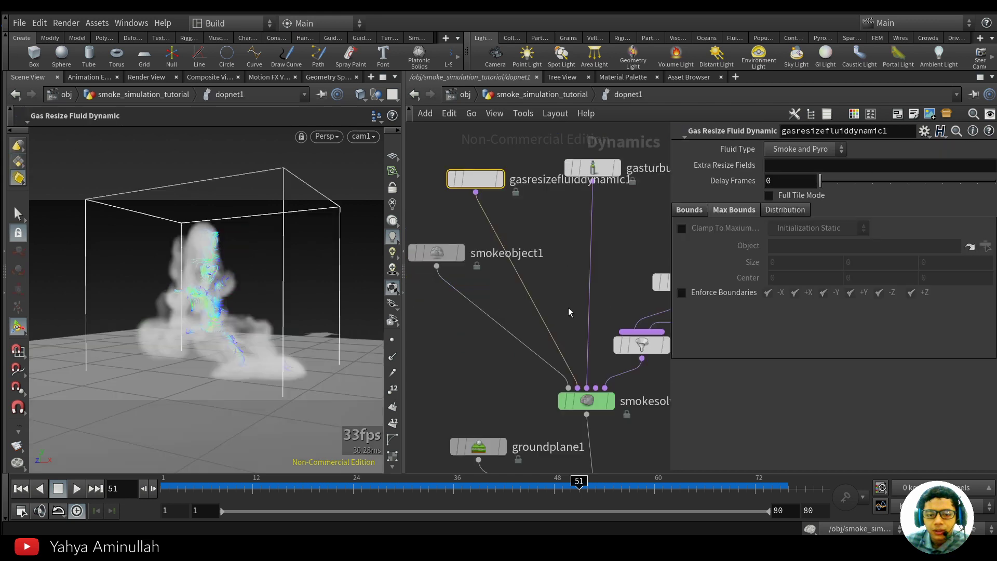
{"action": "left_click", "coordinate": [441, 251]}
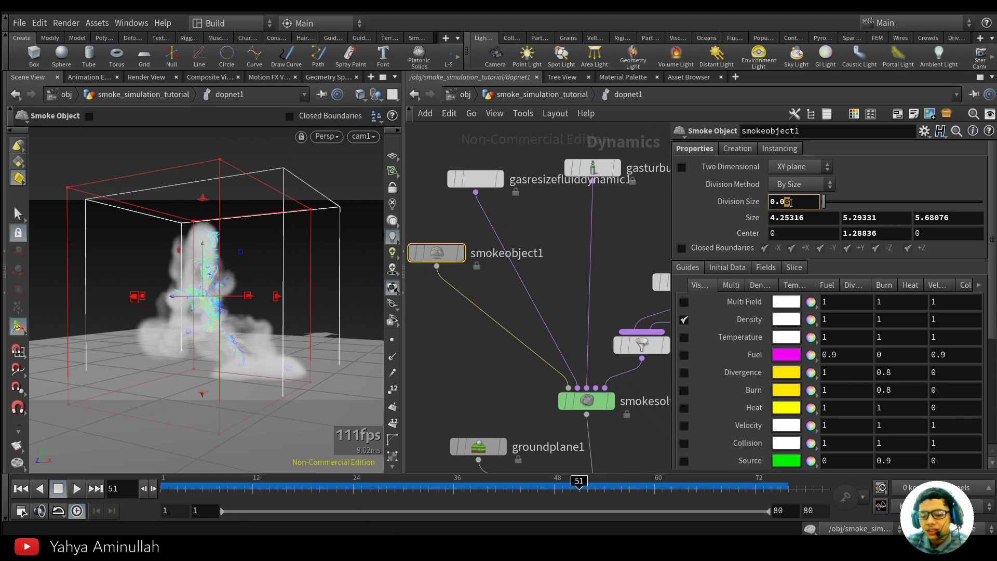
{"action": "left_click", "coordinate": [627, 242]}
{"action": "left_click", "coordinate": [162, 486]}
{"action": "left_click", "coordinate": [79, 493]}
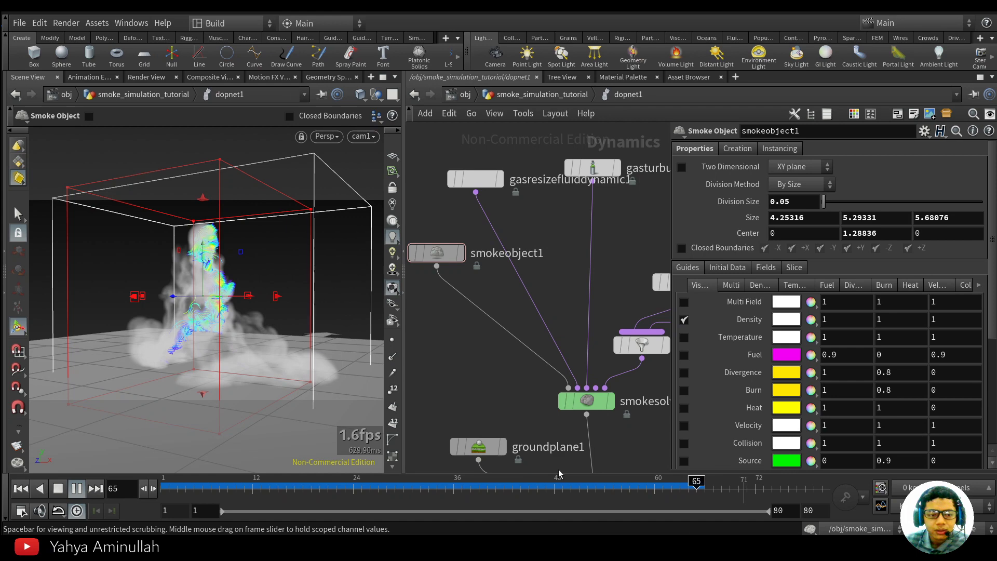
{"action": "left_click_drag", "start_coordinate": [499, 491], "coordinate": [630, 489]}
Step: Return to the smoke_simulation_tutorial network, replay the merge2 output from the first frame, and scrub back to frame 55
{"action": "left_click", "coordinate": [566, 95]}
{"action": "scroll", "coordinate": [519, 358], "scroll_direction": "up", "scroll_amount": 4}
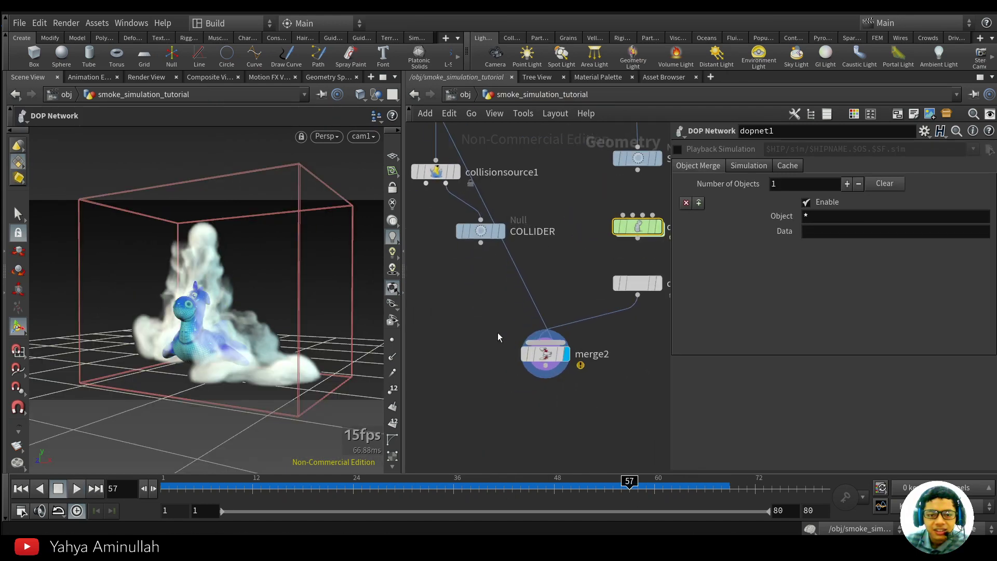
{"action": "left_click", "coordinate": [556, 366]}
{"action": "left_click", "coordinate": [20, 489]}
{"action": "left_click", "coordinate": [76, 488]}
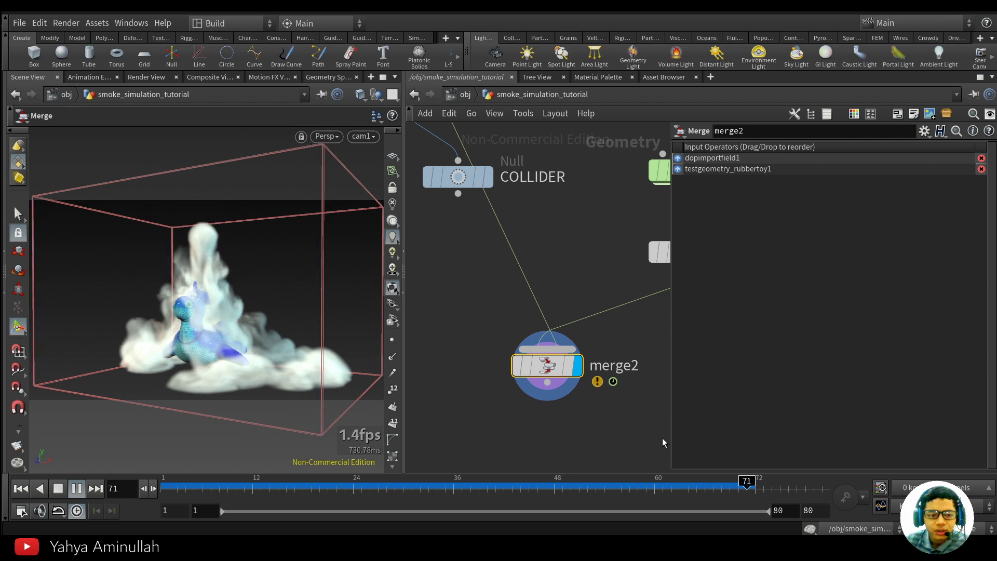
{"action": "left_click_drag", "start_coordinate": [737, 483], "coordinate": [613, 488]}
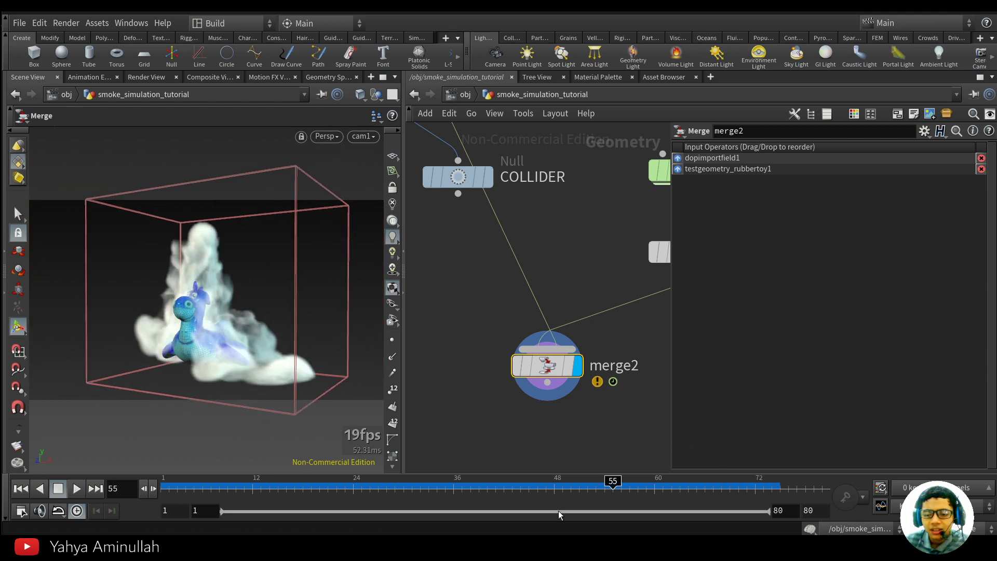
Step: Insert a Volume Mix node between dopimportfield1 and merge2
{"action": "scroll", "coordinate": [582, 402], "scroll_direction": "down", "scroll_amount": 3}
{"action": "middle_click_drag", "start_coordinate": [582, 403], "coordinate": [440, 454]}
{"action": "scroll", "coordinate": [520, 371], "scroll_direction": "up", "scroll_amount": 4}
{"action": "scroll", "coordinate": [571, 363], "scroll_direction": "down", "scroll_amount": 4}
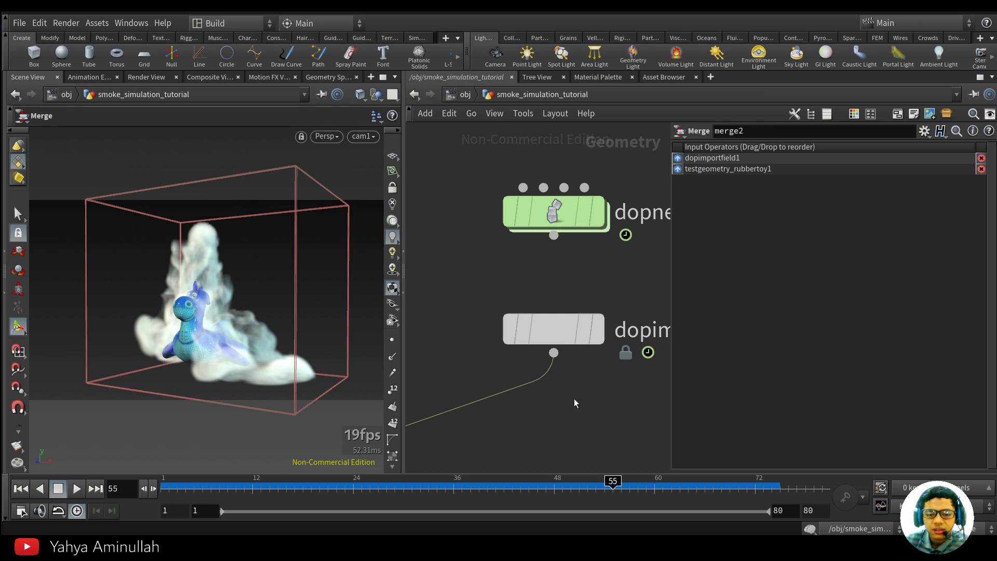
{"action": "key", "text": "Tab"}
{"action": "type", "text": "volummi"}
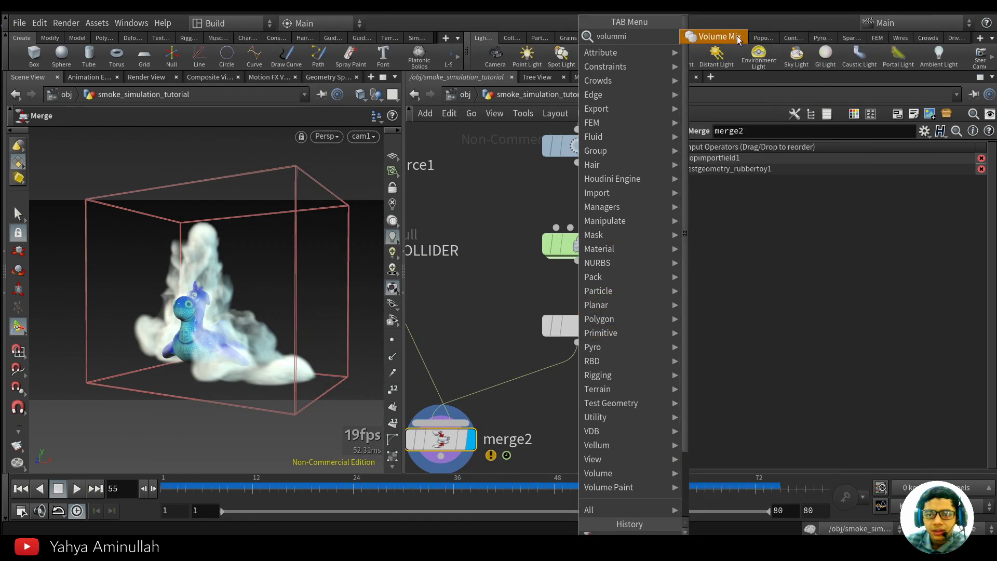
{"action": "left_click", "coordinate": [738, 39]}
{"action": "left_click", "coordinate": [525, 381]}
{"action": "left_click_drag", "start_coordinate": [536, 378], "coordinate": [580, 386]}
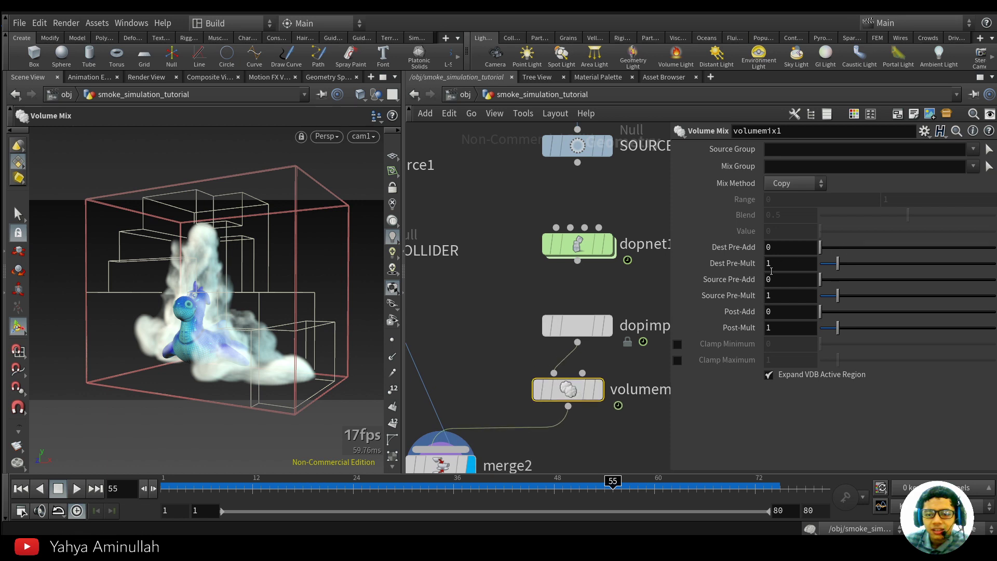
Step: Try Post-Mult values of 10 and 100 on the Volume Mix node and replay the simulation from the first frame
{"action": "left_click_drag", "start_coordinate": [865, 332], "coordinate": [995, 330]}
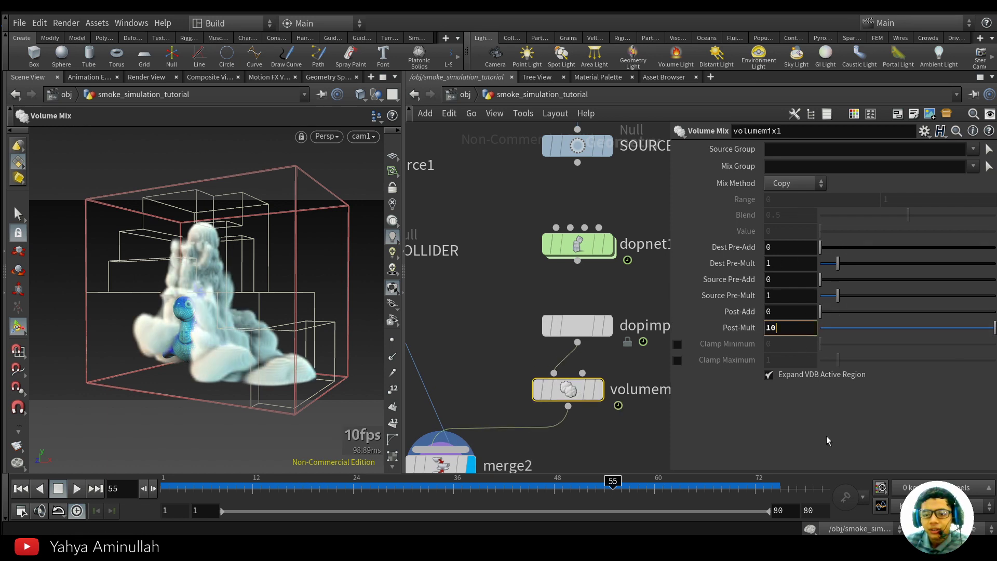
{"action": "left_click", "coordinate": [798, 330]}
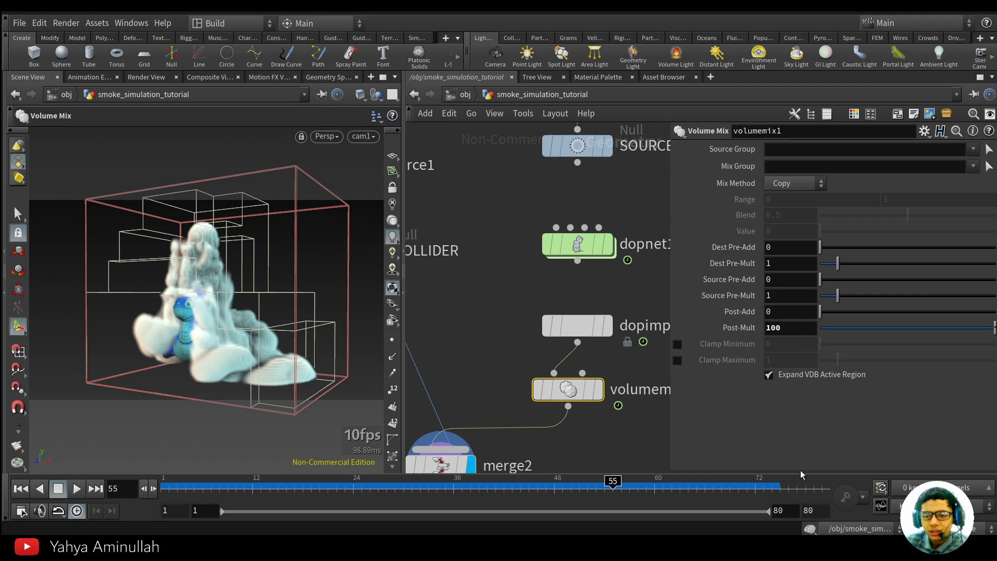
{"action": "left_click", "coordinate": [21, 488]}
{"action": "left_click", "coordinate": [77, 488]}
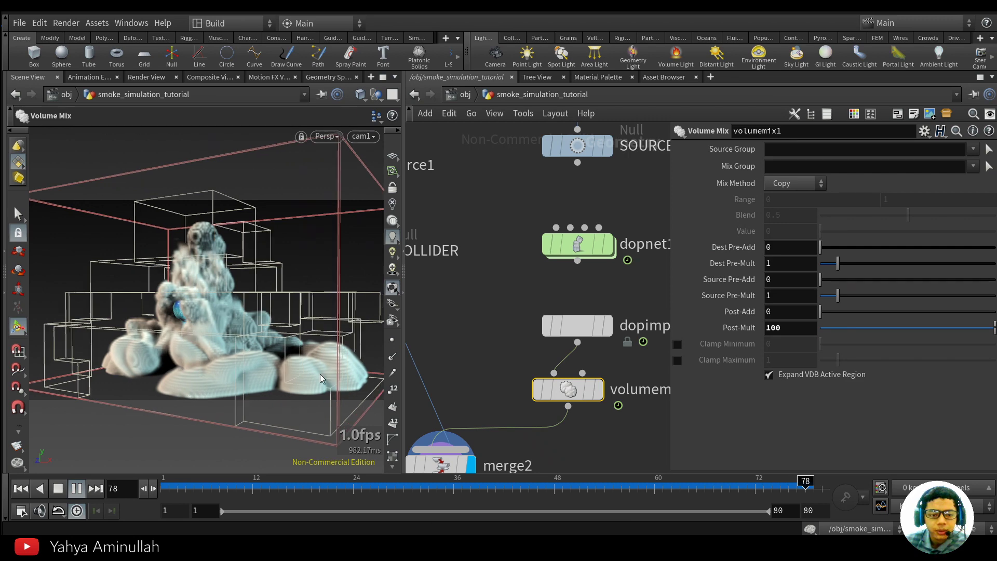
Step: Set the Volume Mix node's Post-Mult to 2.43 during playback and check the result at merge2
{"action": "left_click_drag", "start_coordinate": [957, 331], "coordinate": [864, 335]}
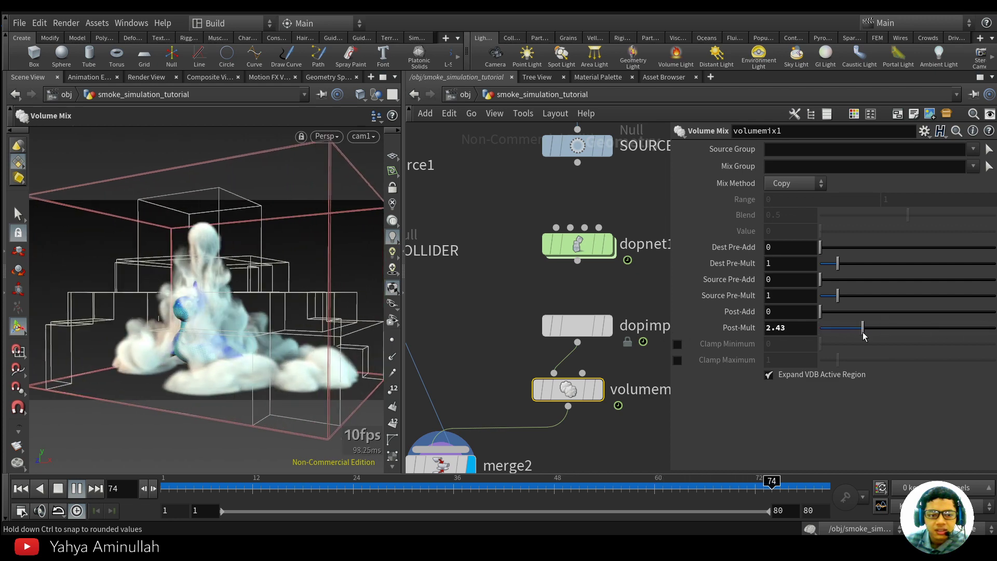
{"action": "left_click", "coordinate": [534, 428]}
{"action": "scroll", "coordinate": [569, 348], "scroll_direction": "down", "scroll_amount": 4}
{"action": "middle_click_drag", "start_coordinate": [540, 436], "coordinate": [550, 371]}
{"action": "scroll", "coordinate": [467, 378], "scroll_direction": "up", "scroll_amount": 4}
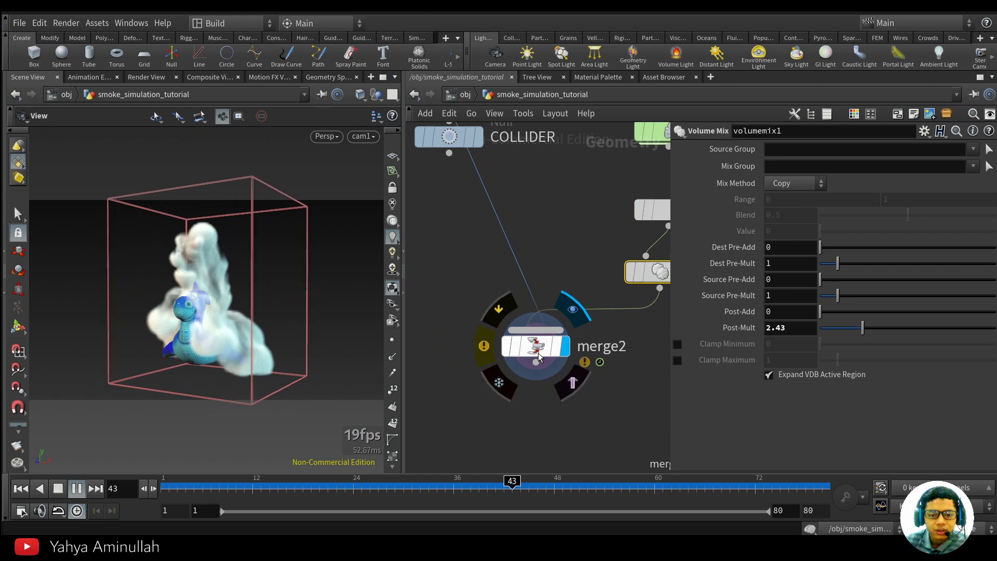
{"action": "left_click", "coordinate": [538, 348]}
Step: Go up to the obj level to show the smoke simulation geometry objects while playback continues
{"action": "left_click", "coordinate": [455, 95]}
{"action": "left_click", "coordinate": [595, 390]}
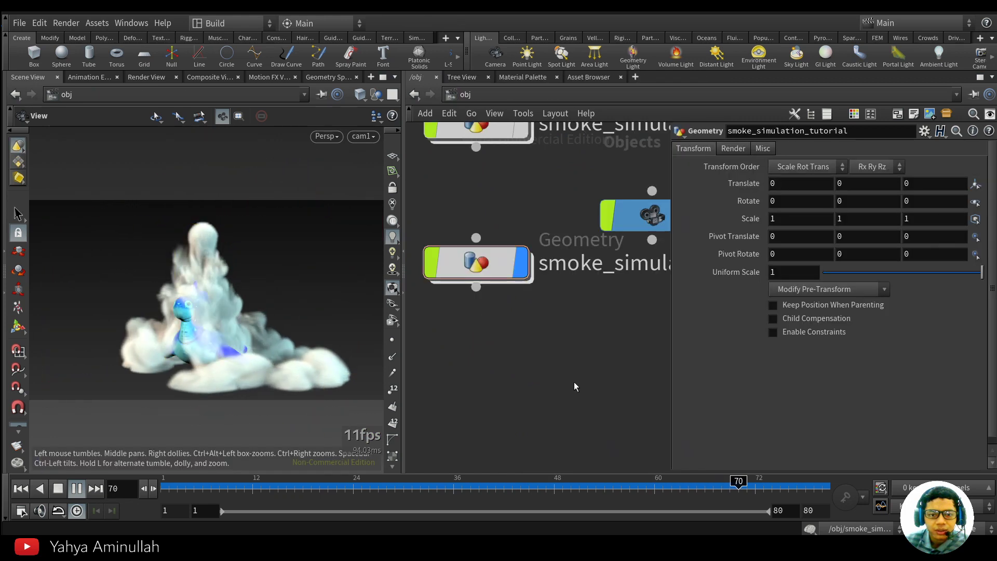
{"action": "scroll", "coordinate": [535, 400], "scroll_direction": "down", "scroll_amount": 2}
{"action": "middle_click_drag", "start_coordinate": [535, 399], "coordinate": [535, 441]}
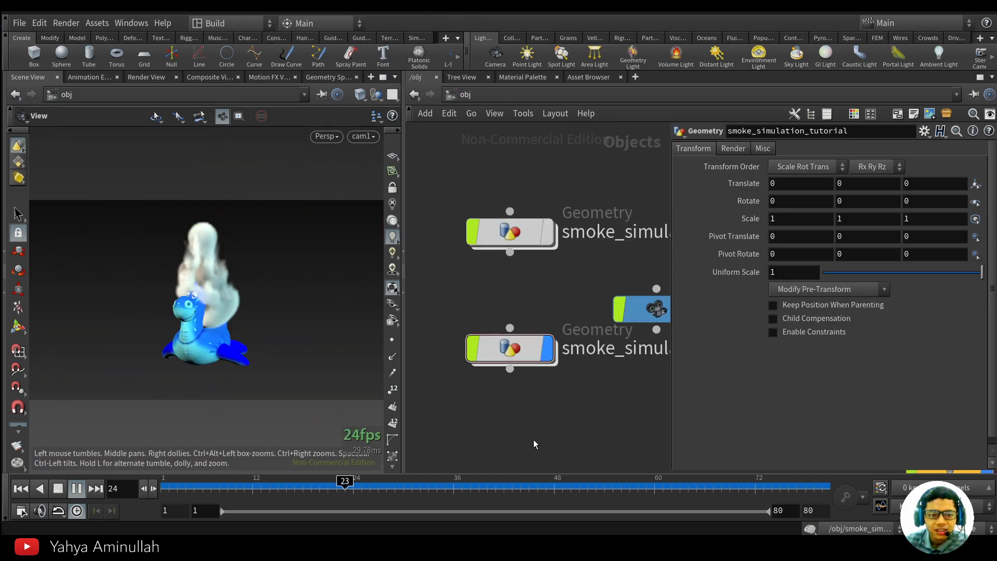